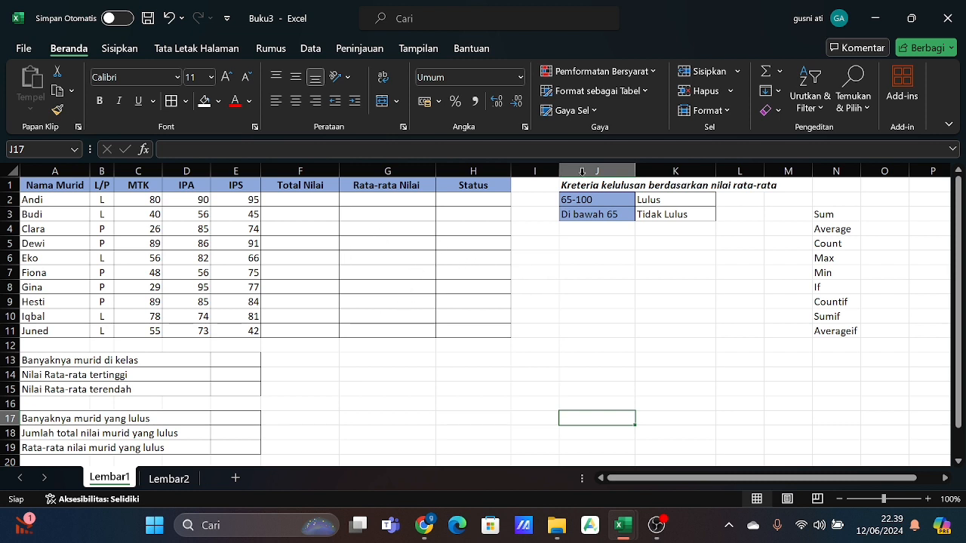
- Enter =SUM(C2:E2) in F2 to total the first student's MTK, IPA and IPS scores under Total Nilai
click(298, 199)
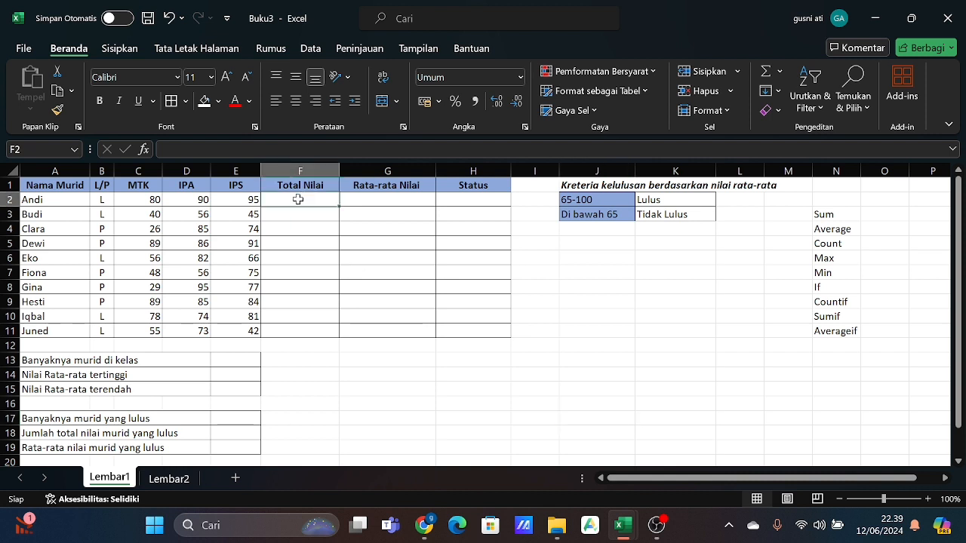
text(=)
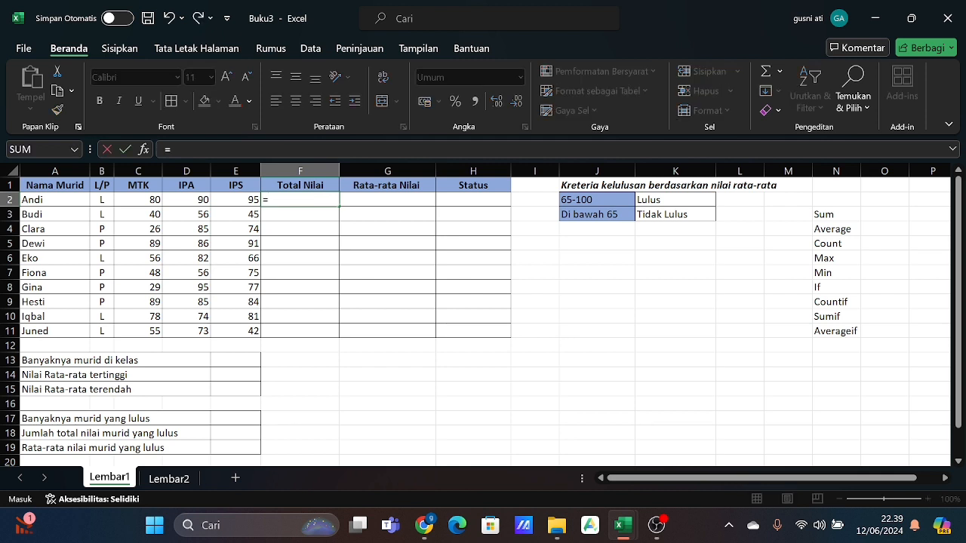
text(sum()
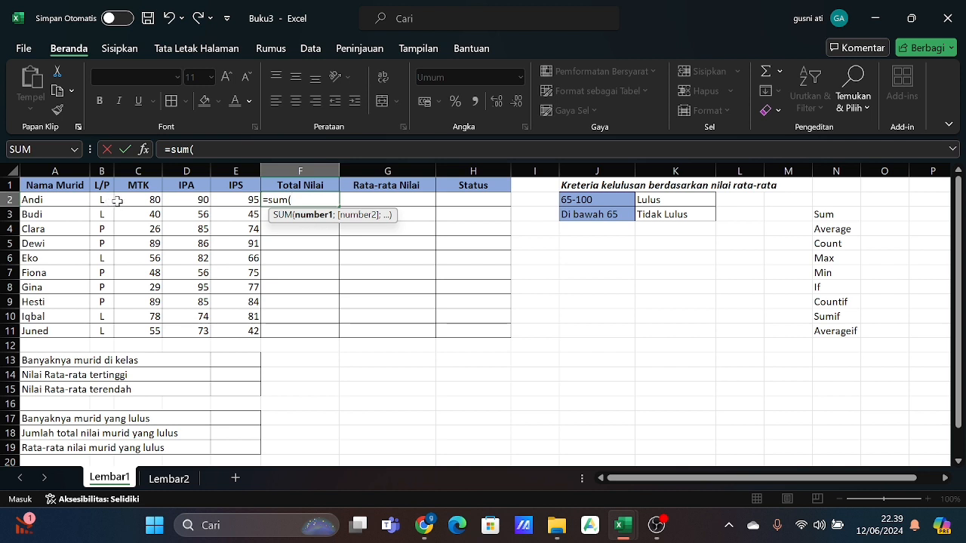
drag(123, 201, 229, 201)
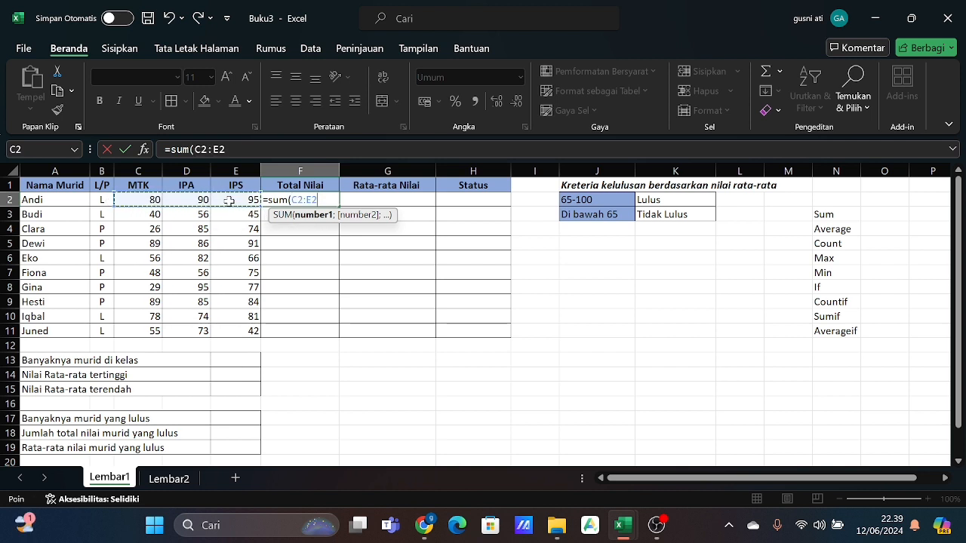
text())
key(Return)
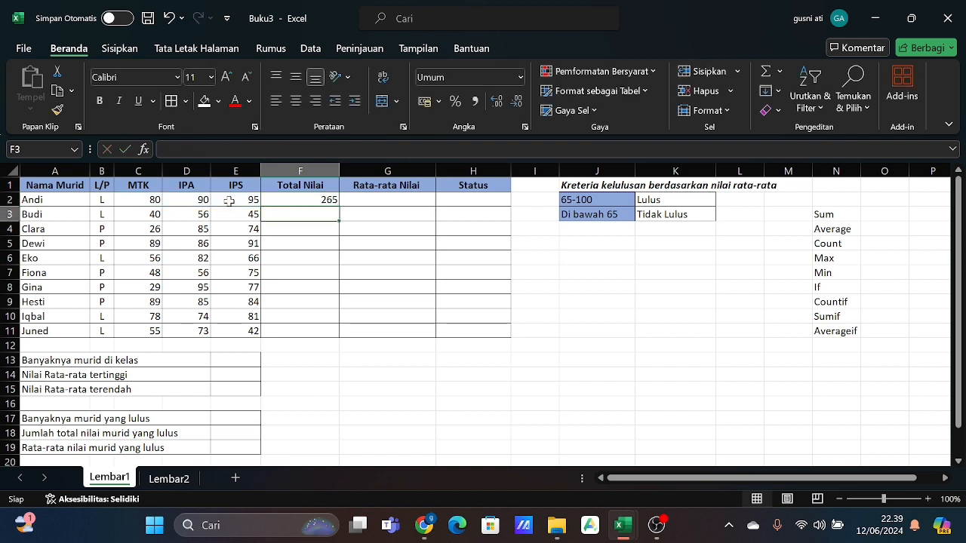
- Fill the Total Nilai formula from F2 down through F11 for all students
click(308, 199)
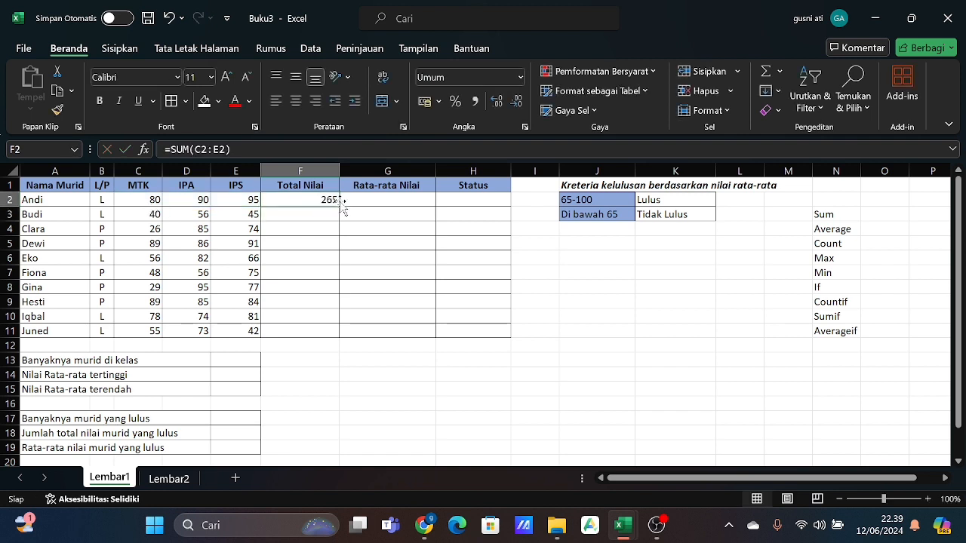
double_click(339, 206)
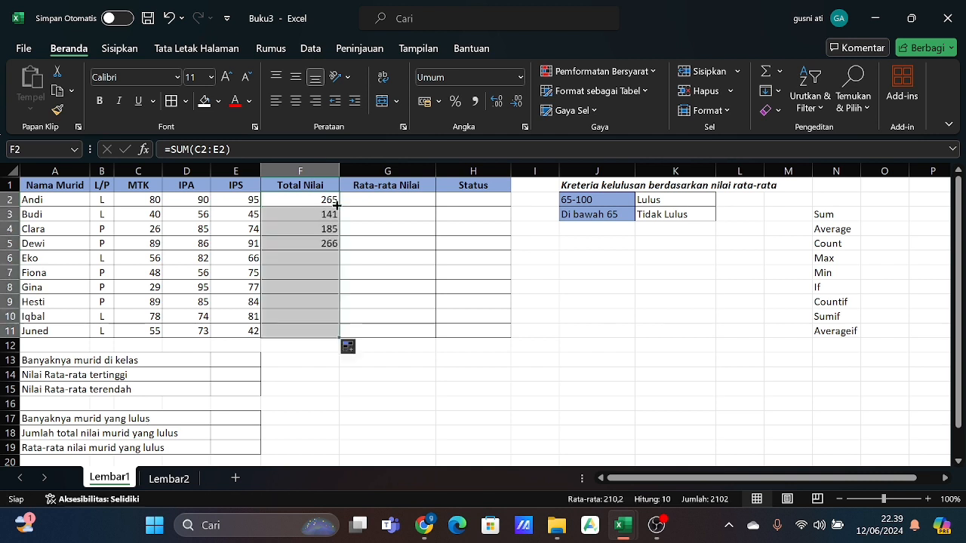
click(376, 370)
- Enter =AVERAGE(C2:E2) in G2 to average the first student's three subject scores under Rata-rata Nilai
click(384, 201)
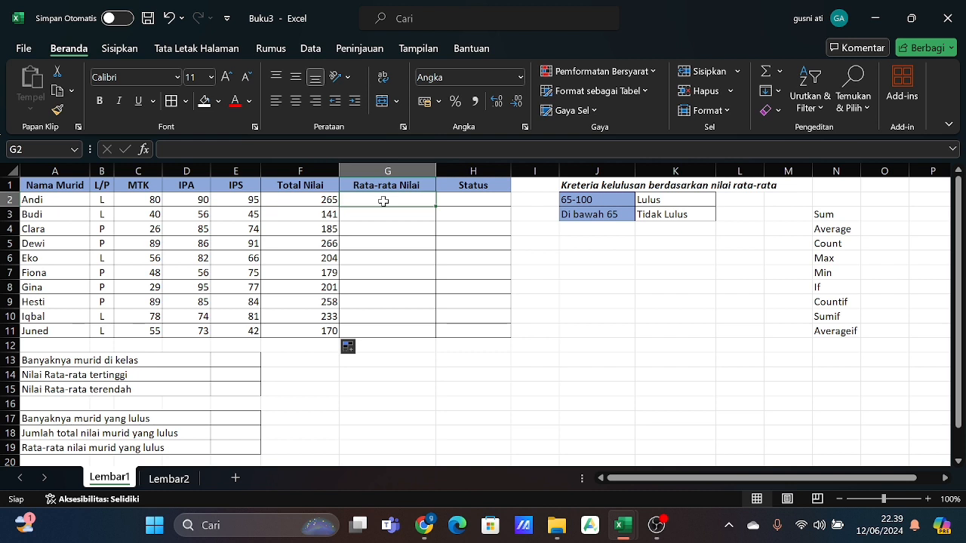
text(=)
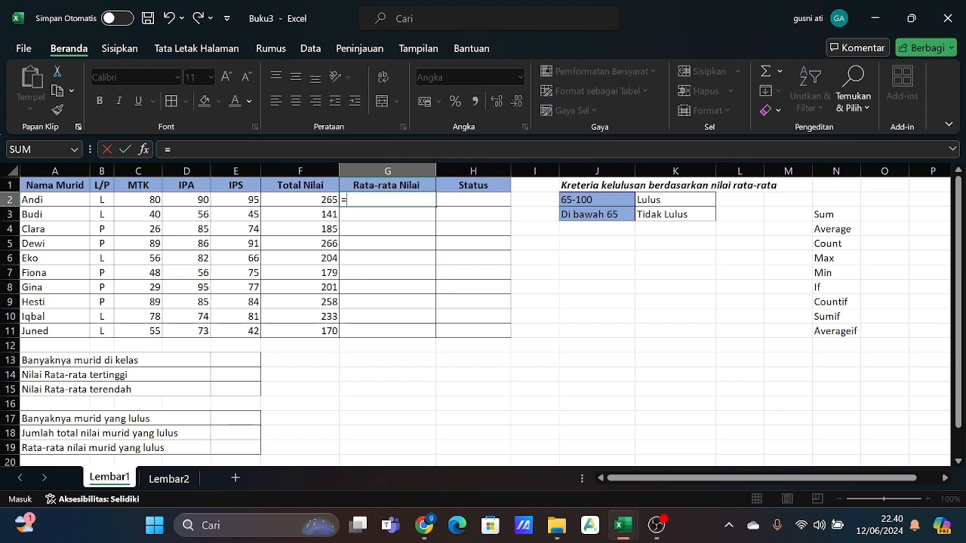
text(average)
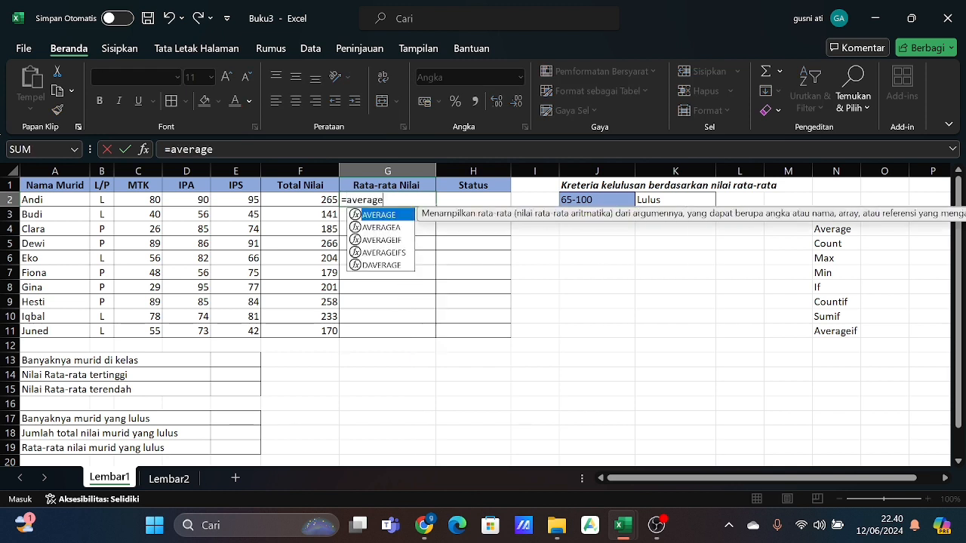
text(()
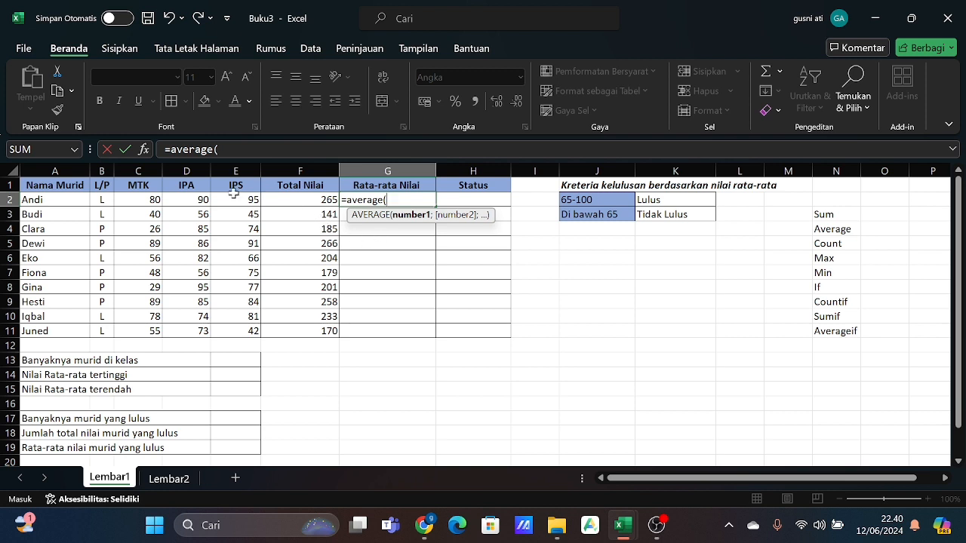
click(155, 199)
drag(156, 199, 227, 200)
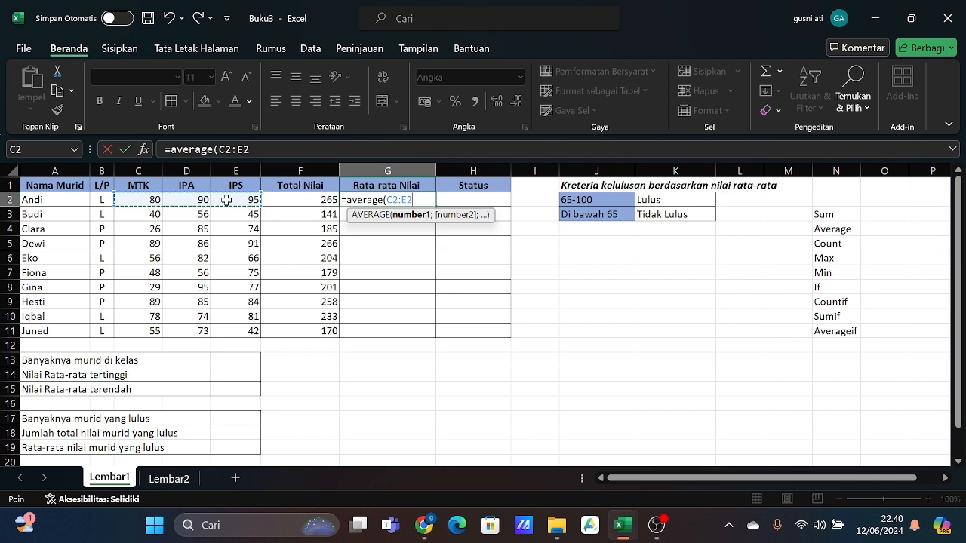
text())
key(Return)
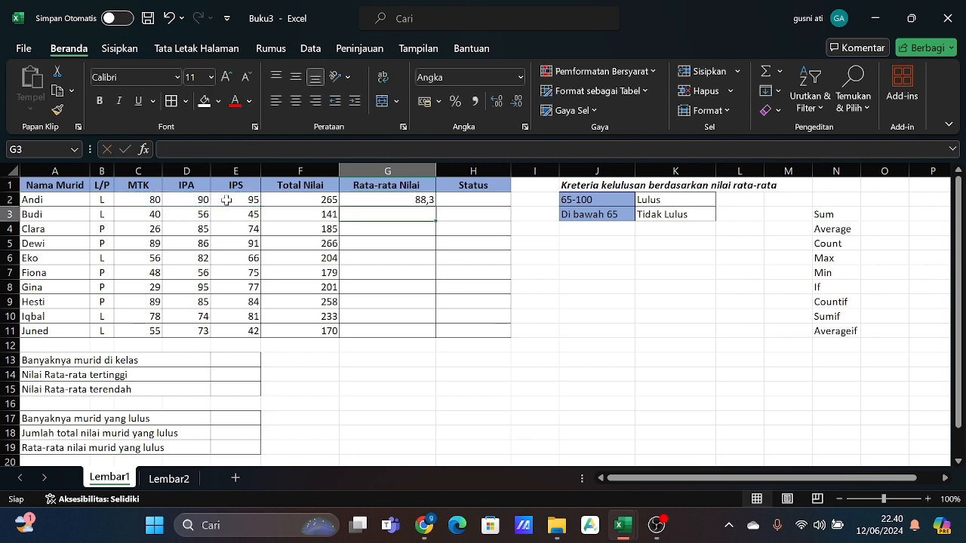
- Fill the Rata-rata Nilai formula from G2 down through G11
click(227, 200)
click(357, 195)
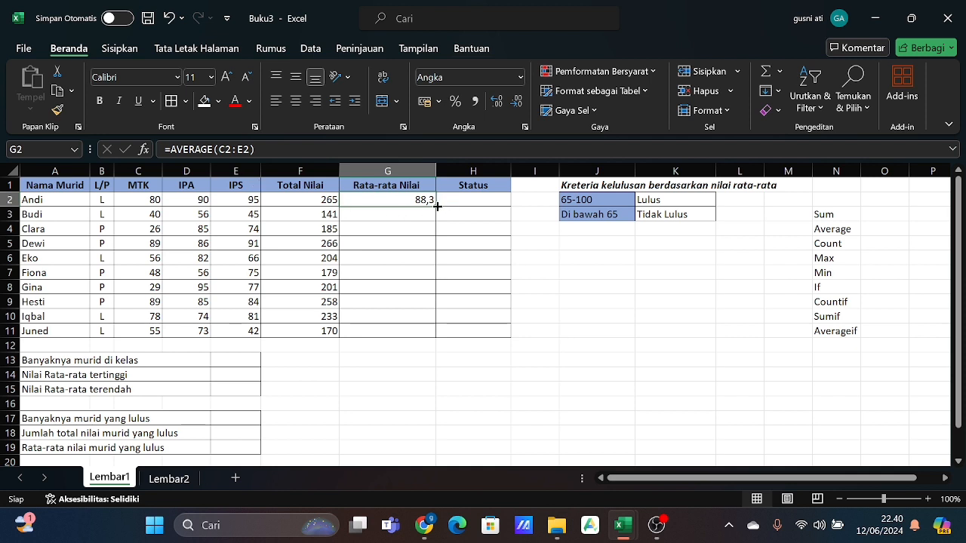
drag(438, 206, 432, 334)
click(444, 360)
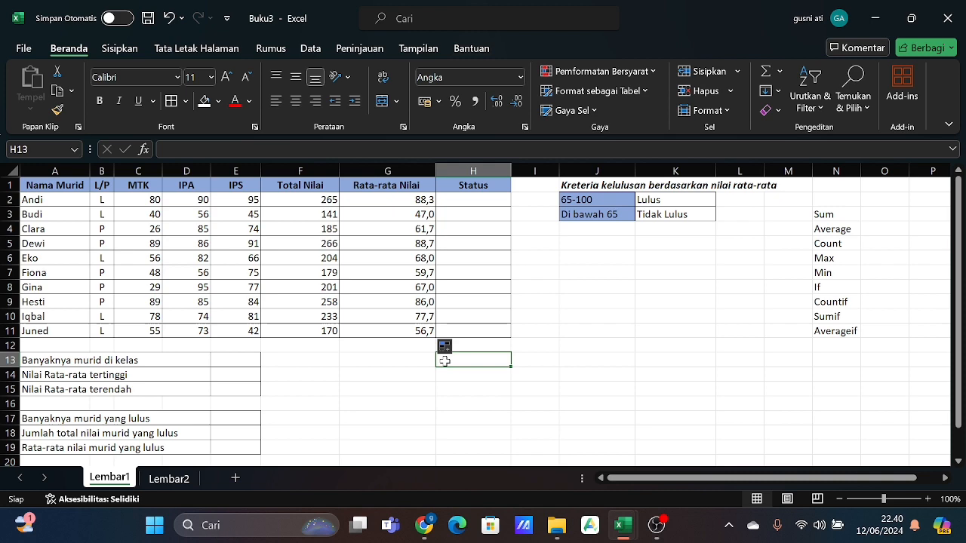
- Enter =COUNT(F2:F11) in E13 to count the students in the class (Banyaknya murid di kelas)
click(455, 201)
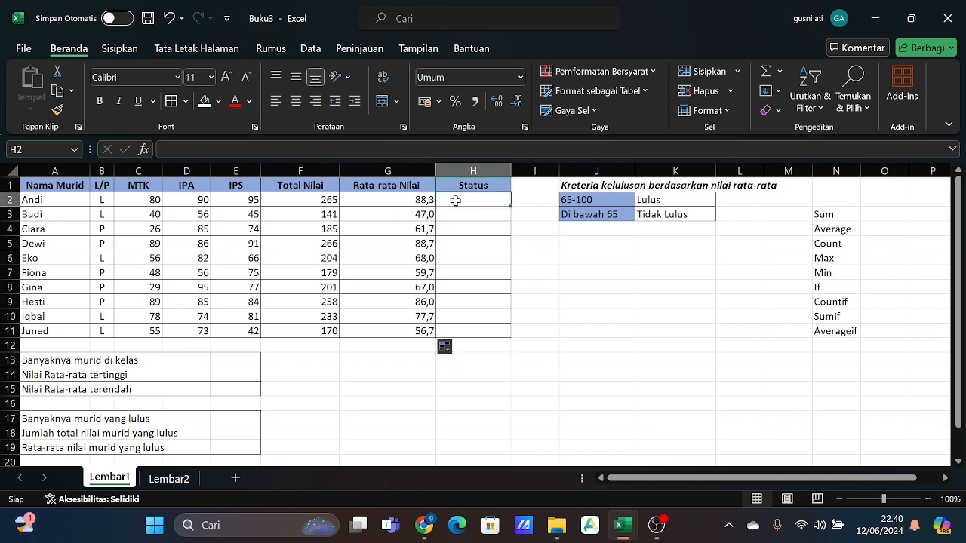
scroll(455, 201, down, 1)
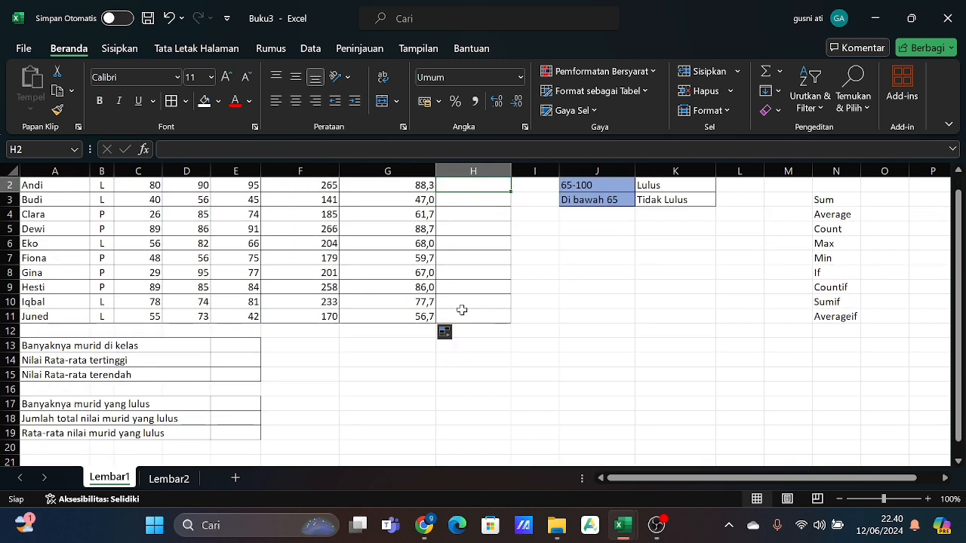
click(239, 345)
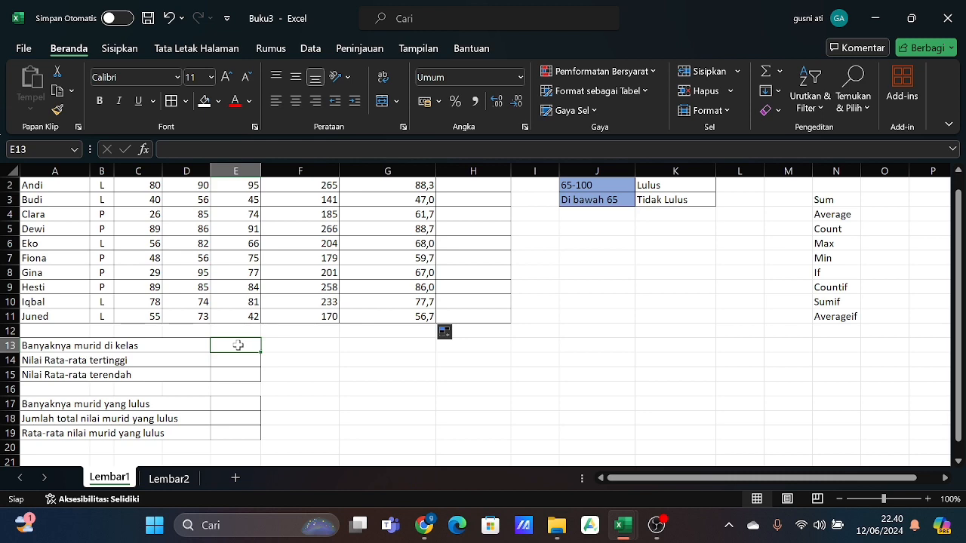
scroll(237, 344, up, 1)
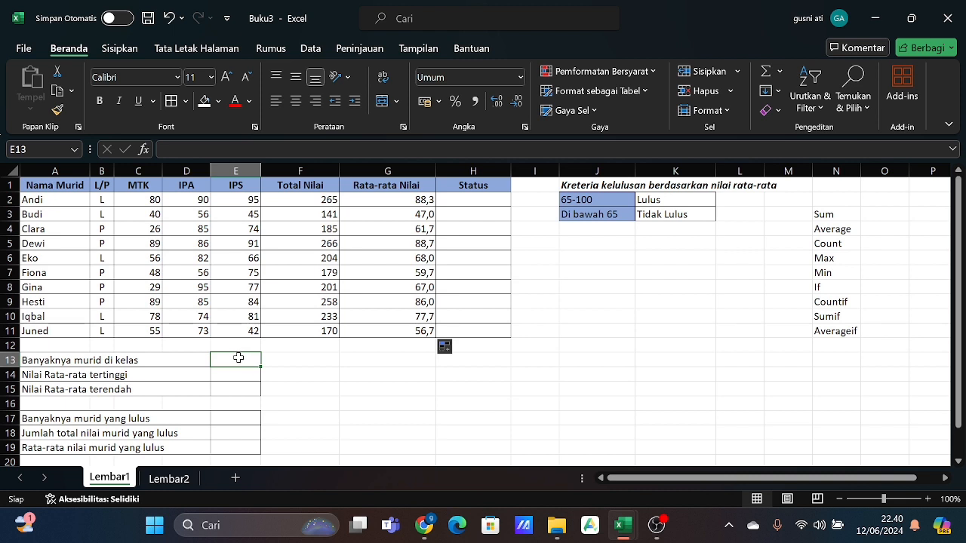
text(=)
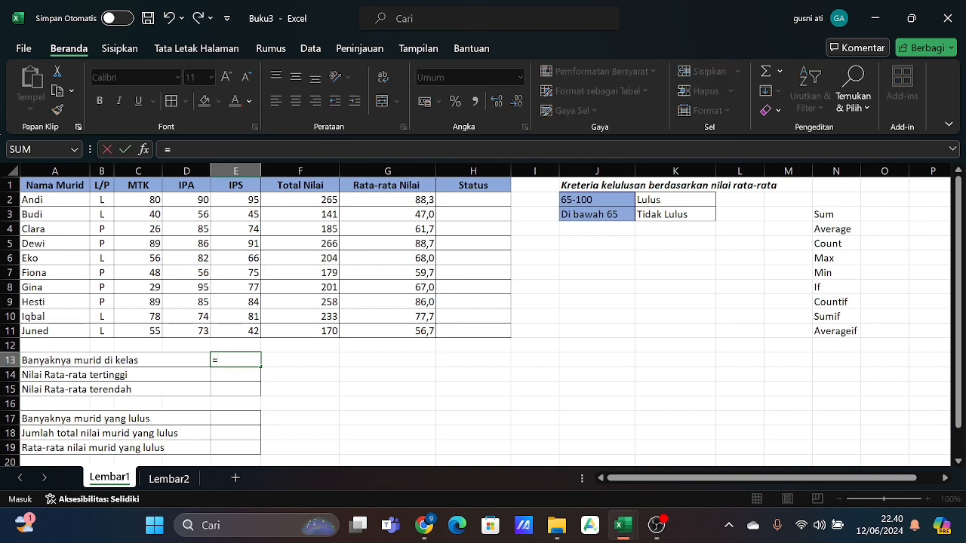
text(cou)
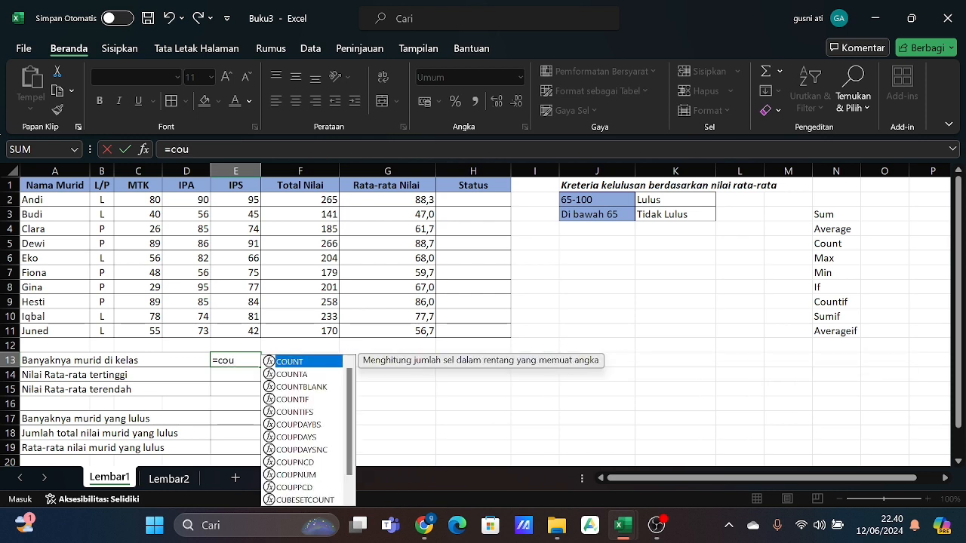
text(nt()
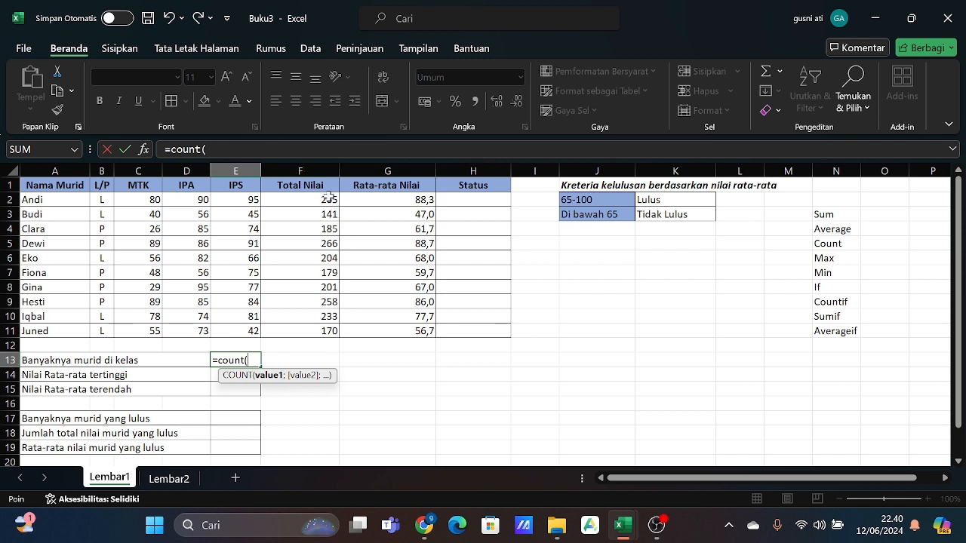
drag(330, 198, 331, 330)
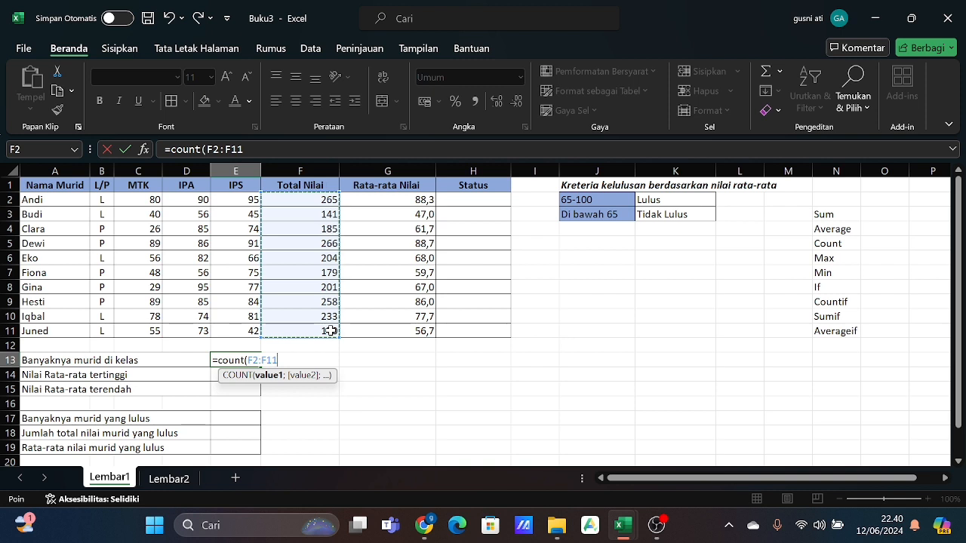
text())
key(Return)
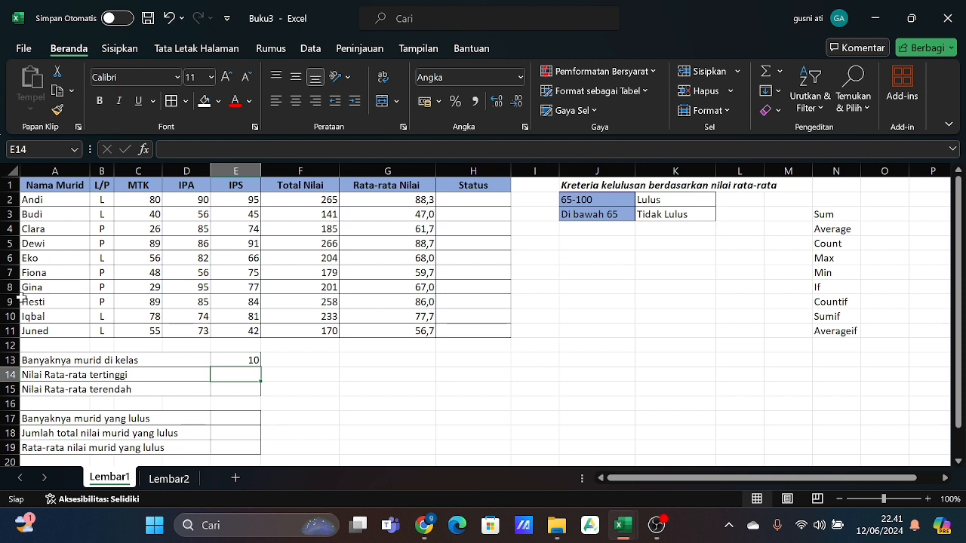
- Enter =MAX(G2:G11) in E14 to find the highest average score (Nilai Rata-rata tertinggi)
click(308, 376)
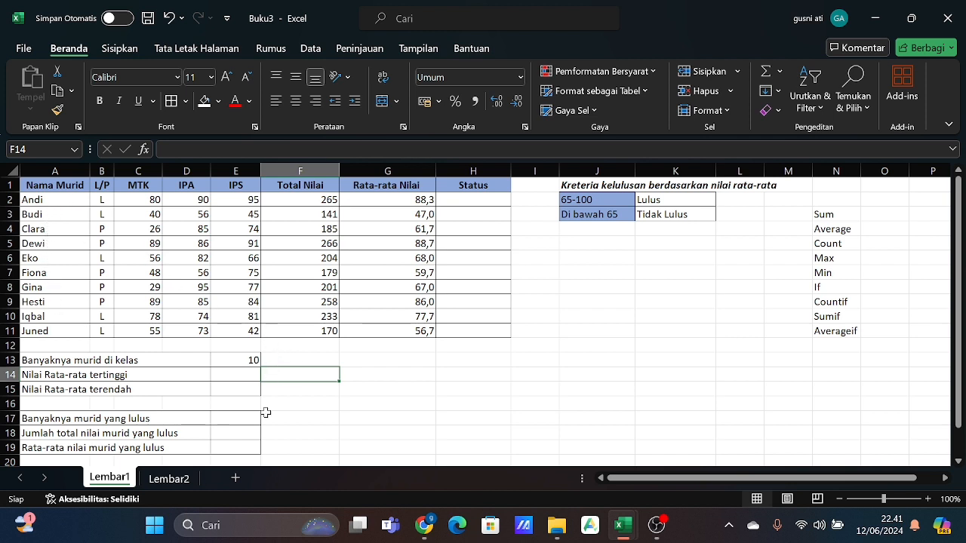
click(238, 376)
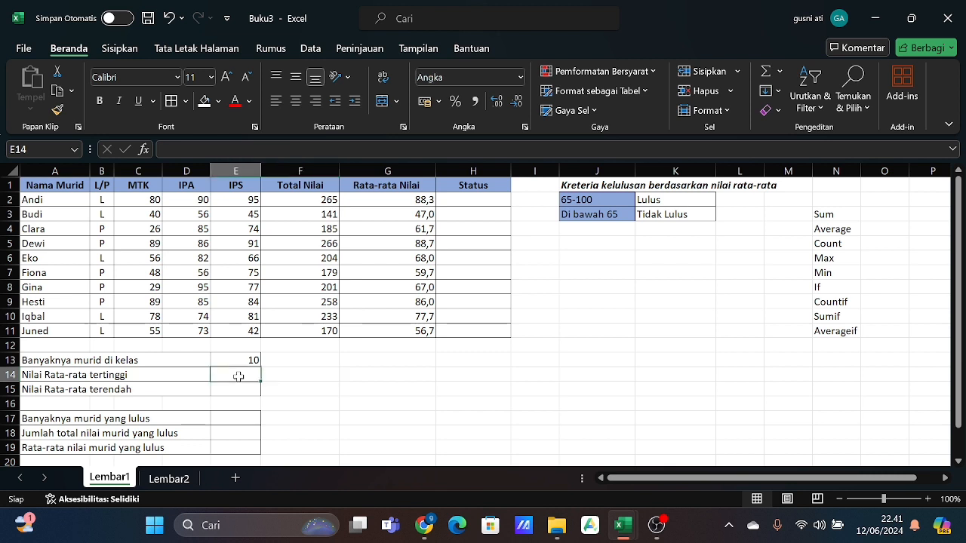
text(=ma)
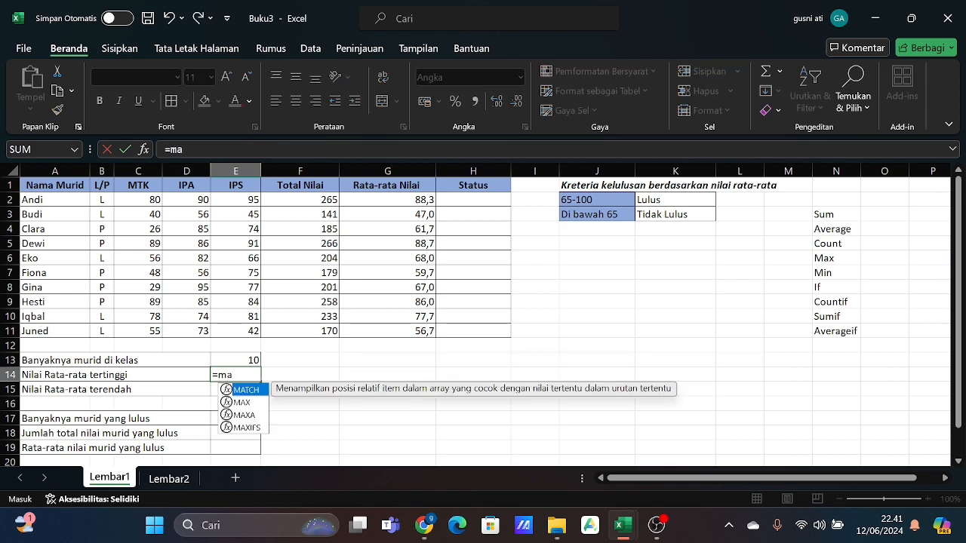
text(x()
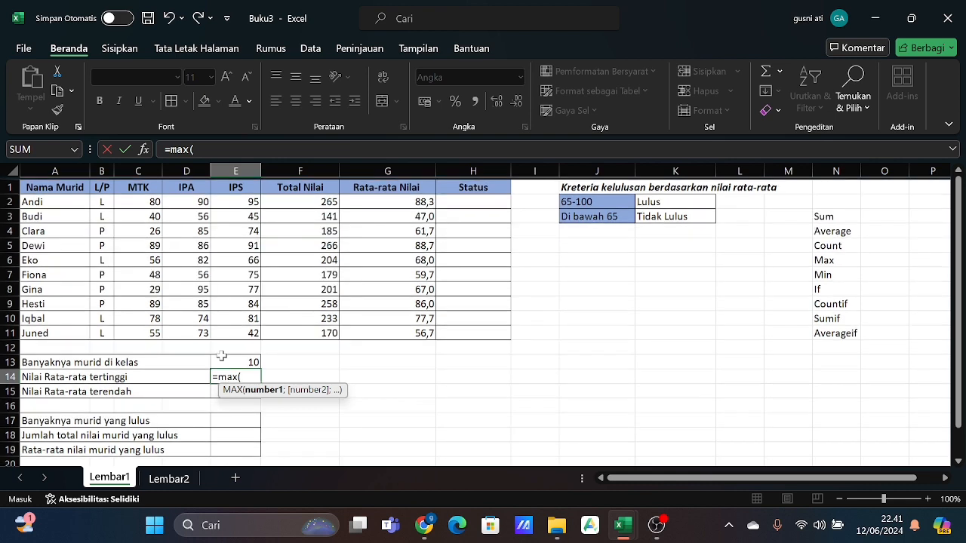
drag(383, 199, 398, 332)
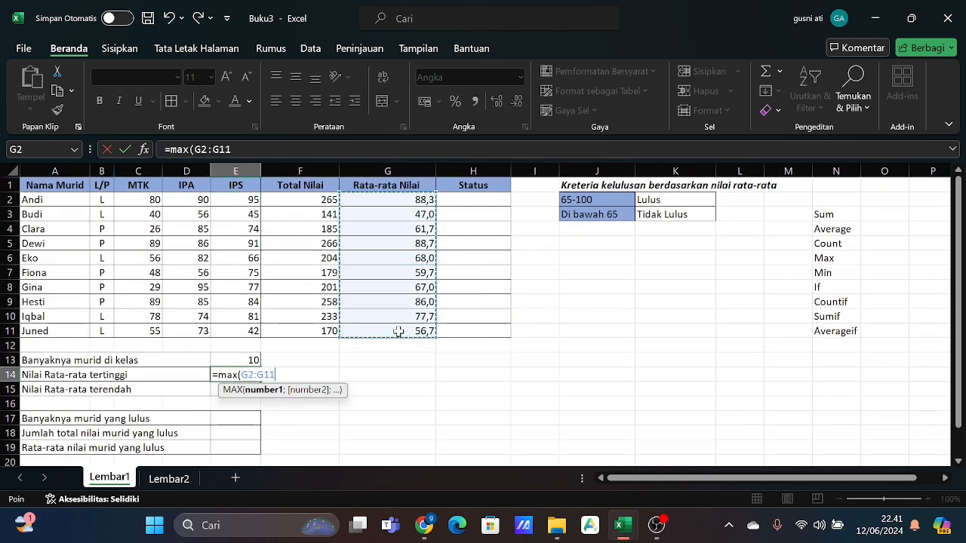
text())
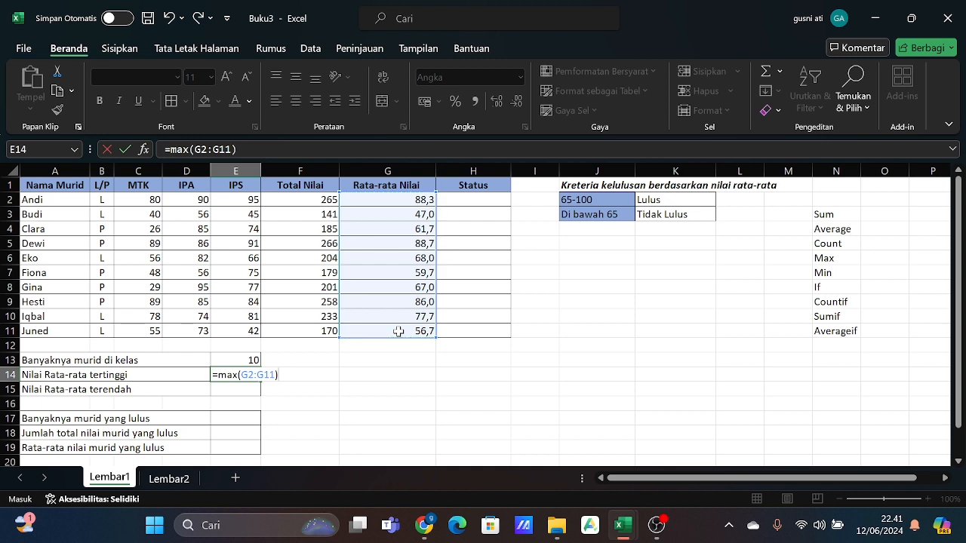
key(Return)
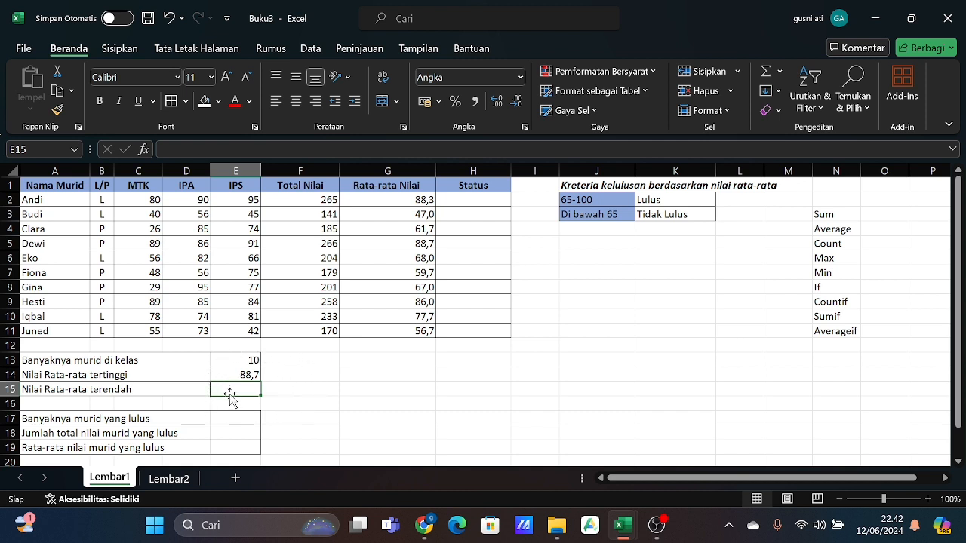
- Enter =MIN(G2:G11) in E15 to find the lowest average score (Nilai Rata-rata terendah)
text(=)
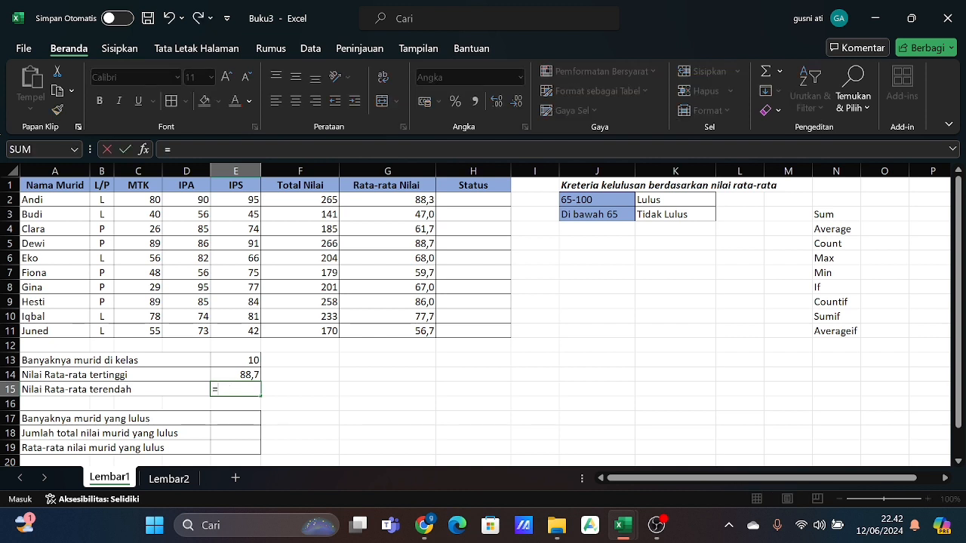
text(mi)
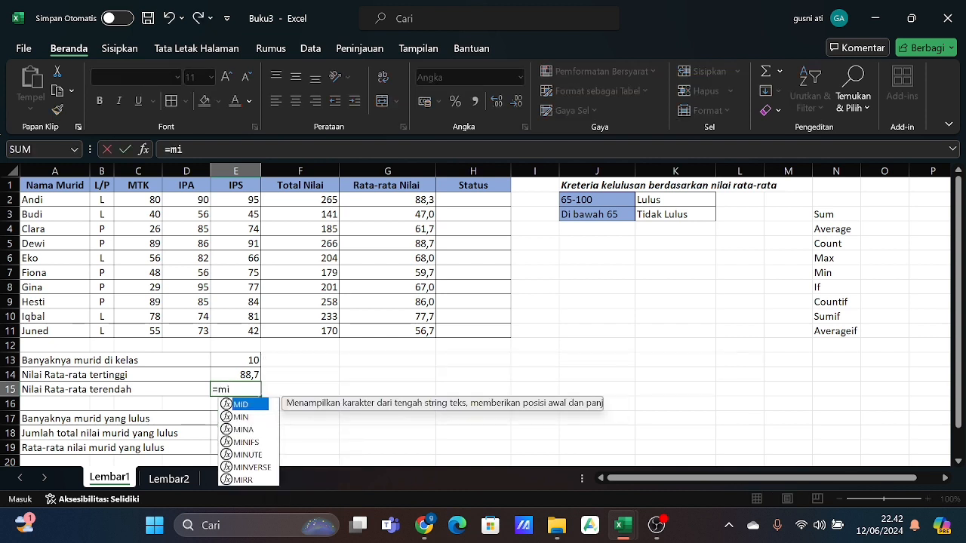
text(n*)
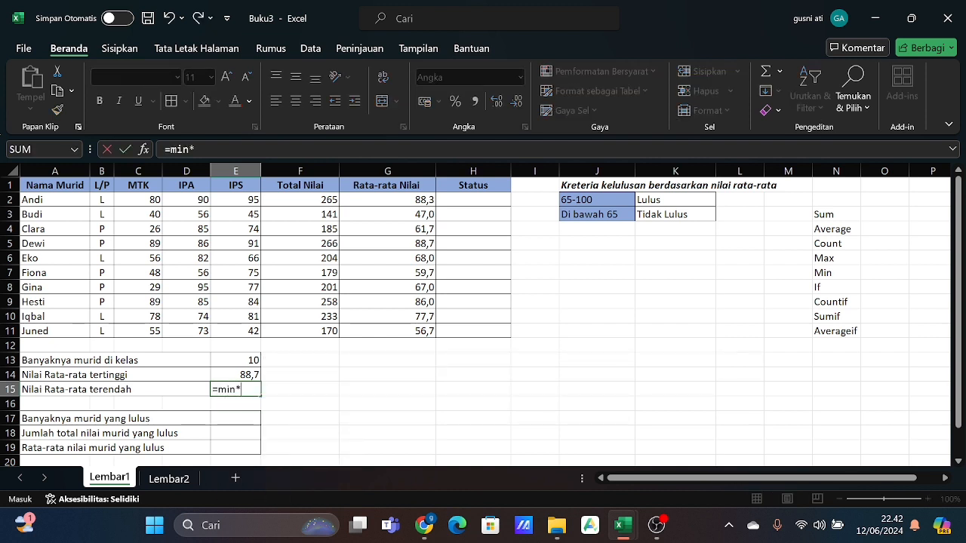
key(BackSpace)
text(9)
key(BackSpace)
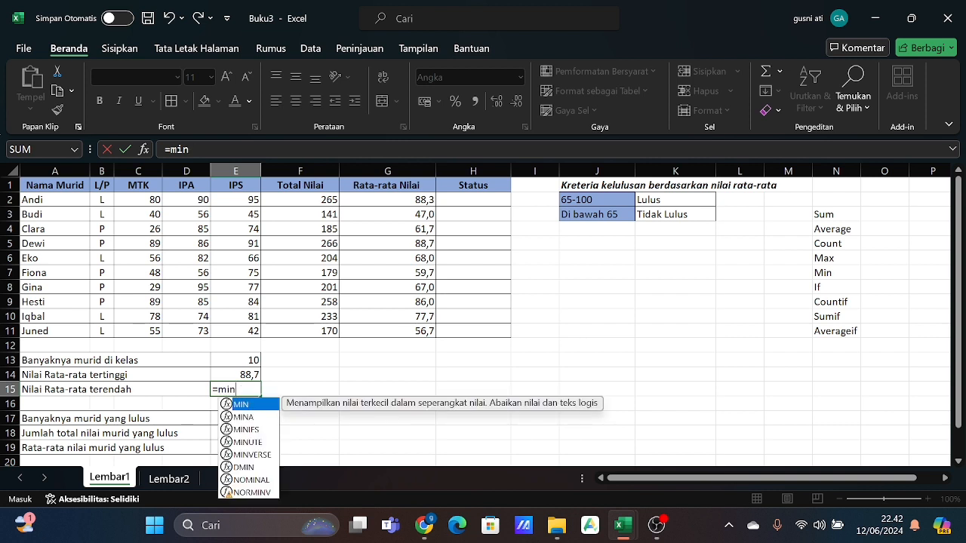
text(()
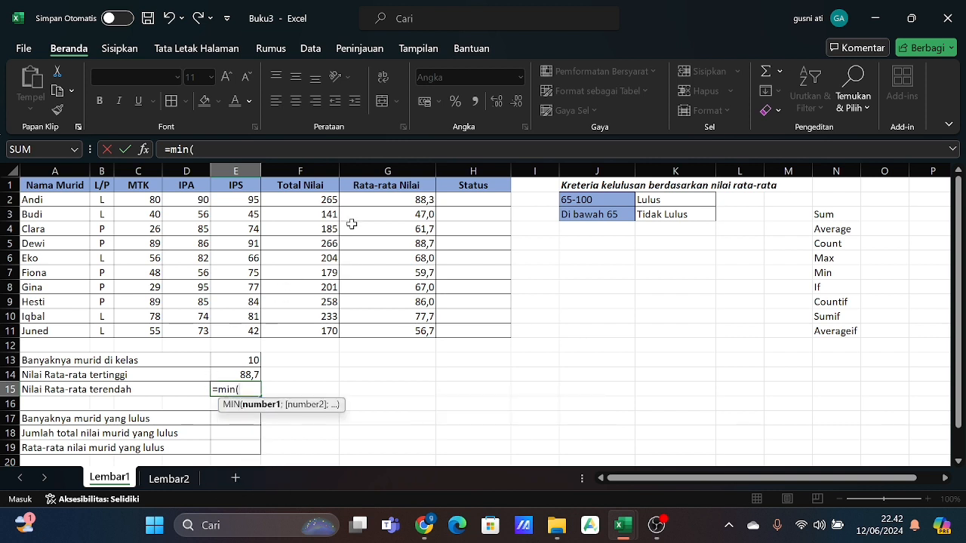
click(364, 200)
drag(364, 200, 361, 334)
text())
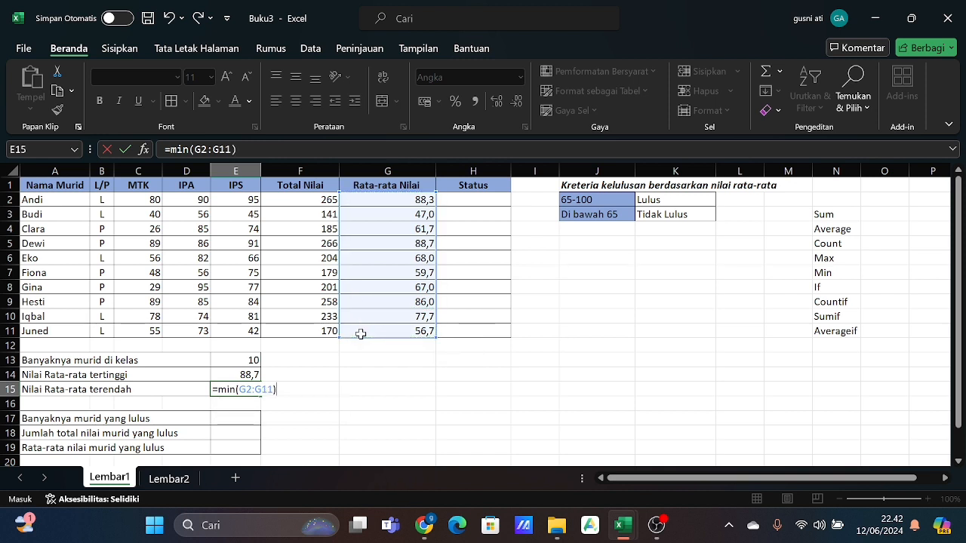
key(Return)
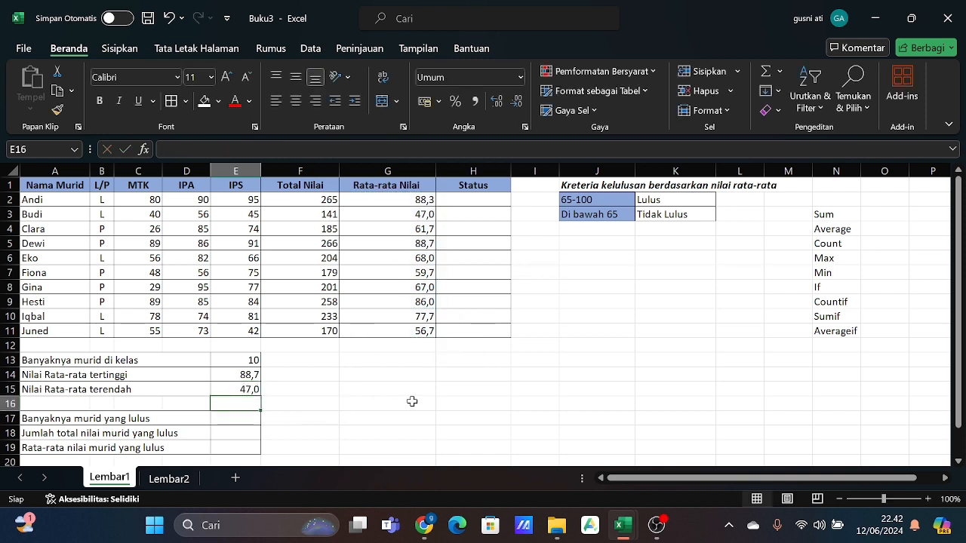
click(411, 402)
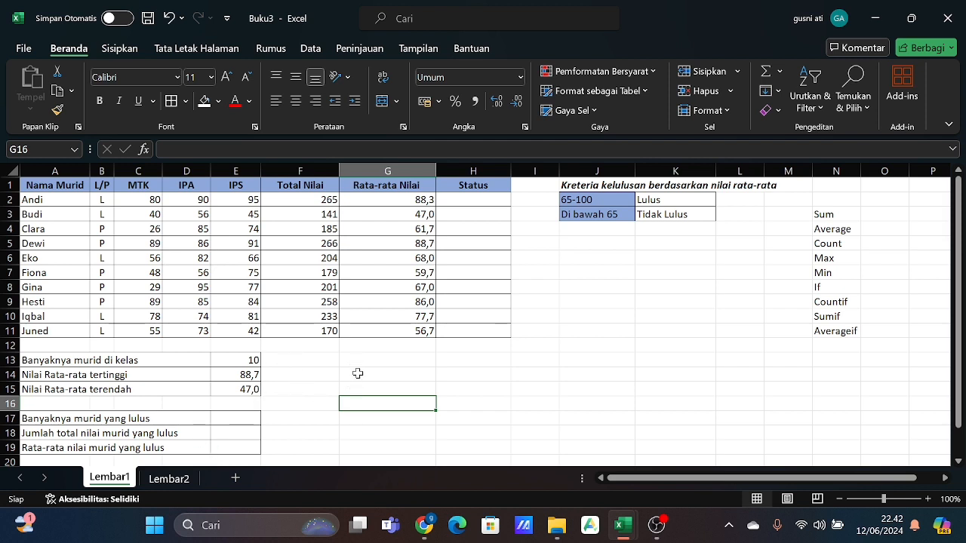
click(355, 371)
click(434, 395)
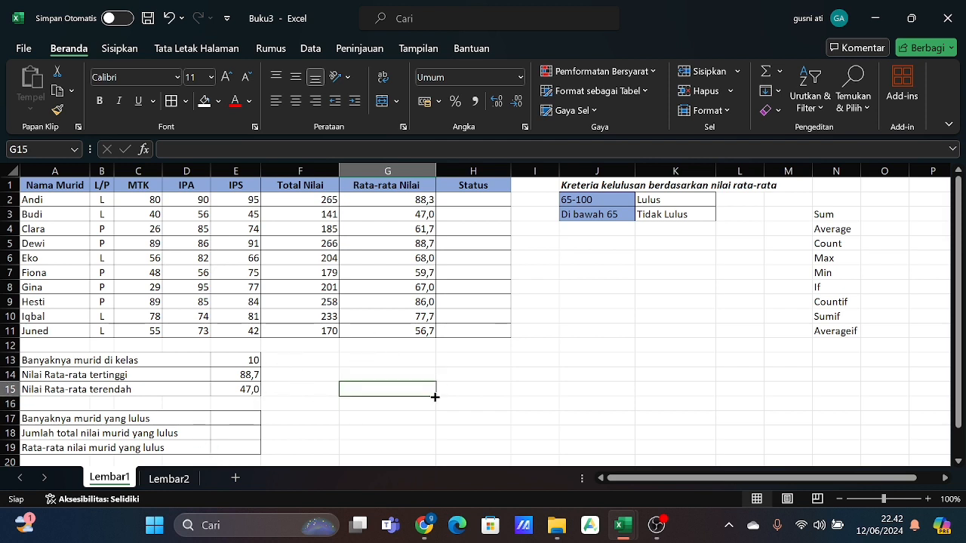
- Enter =IF(G2>65;"Lulus";"Tidak Lulus") in H2 to set the first student's Status from the average score
click(458, 200)
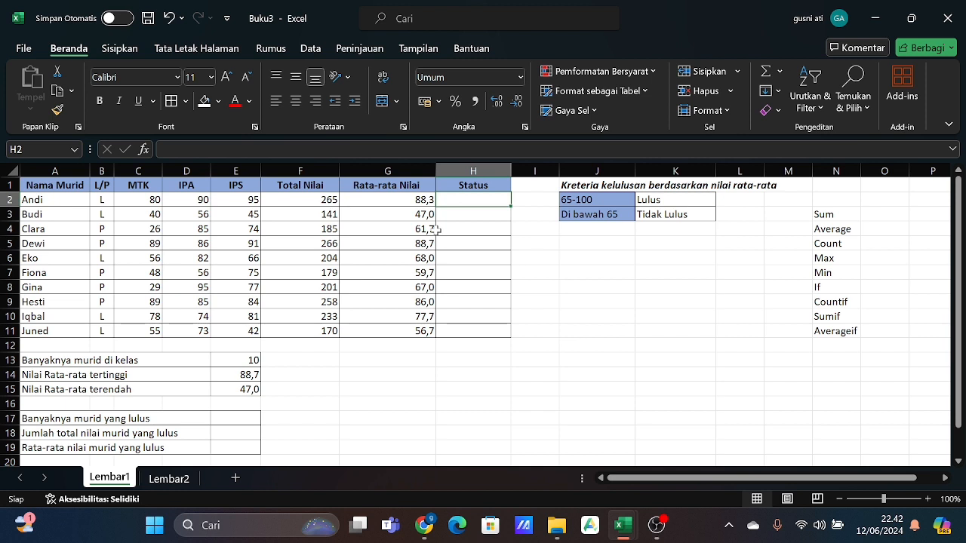
text(=)
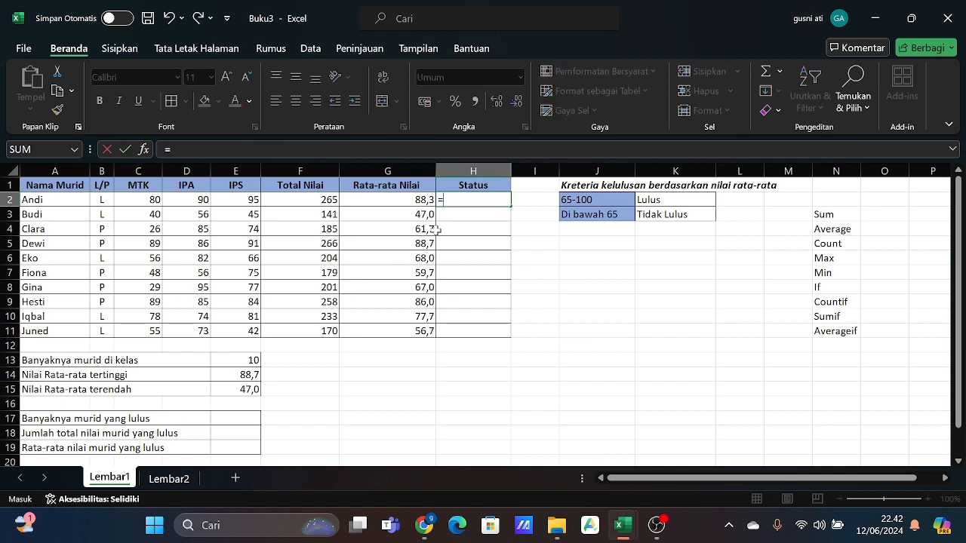
text(i)
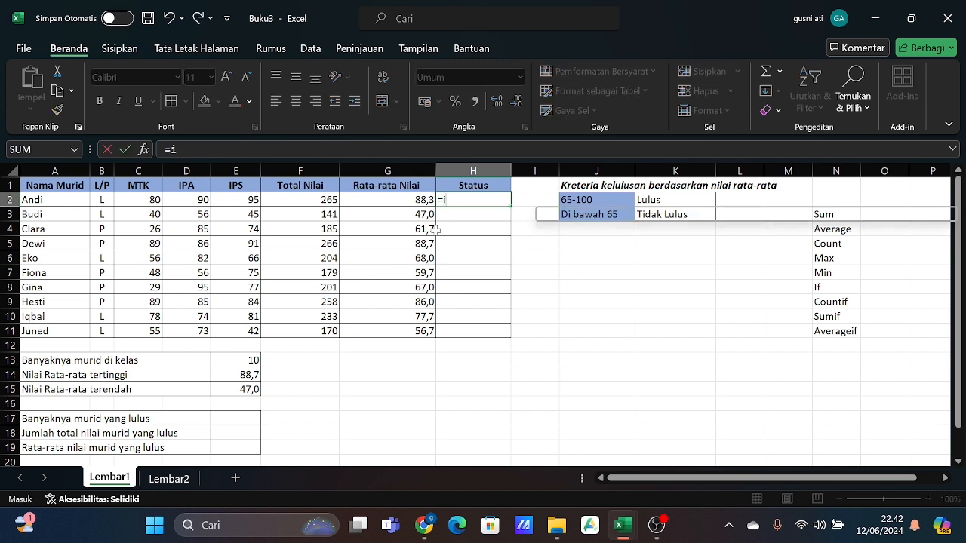
text(f()
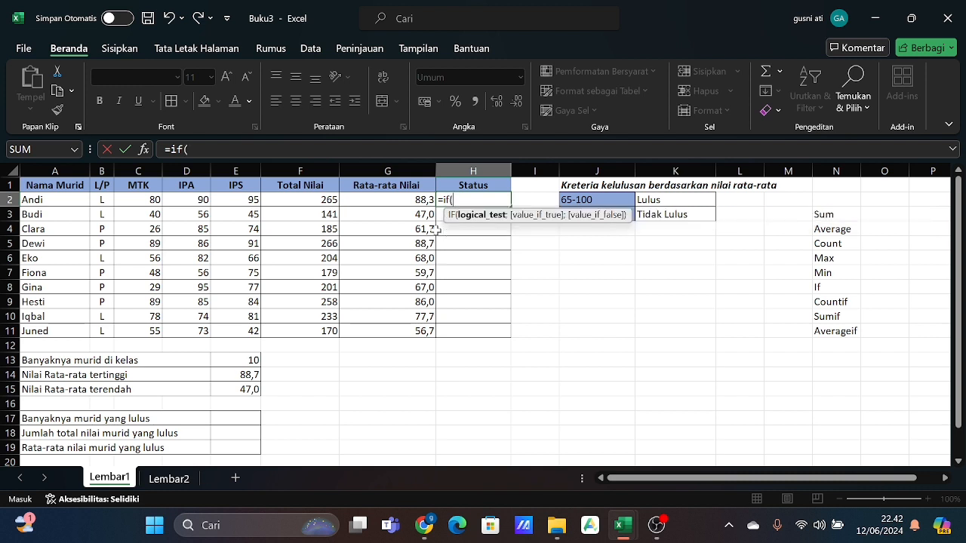
click(408, 200)
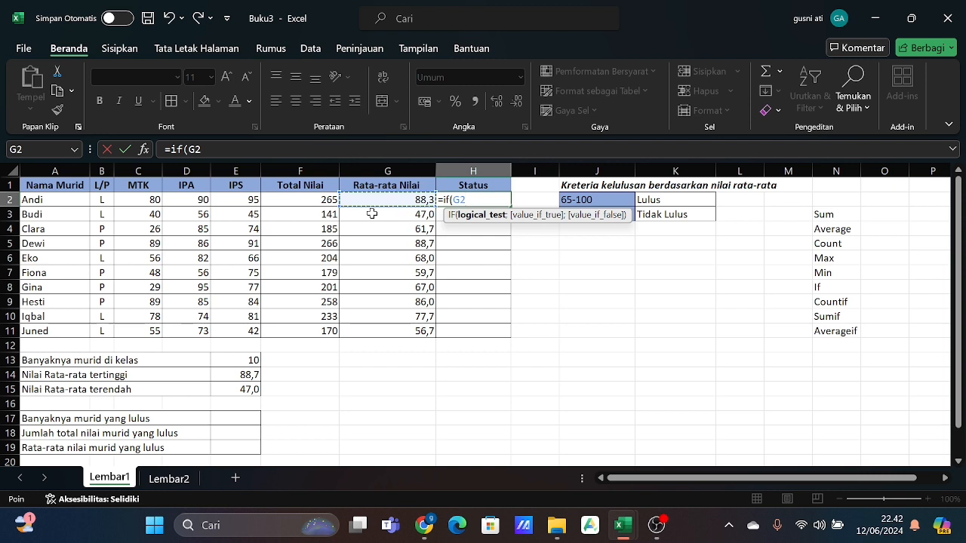
text(>65)
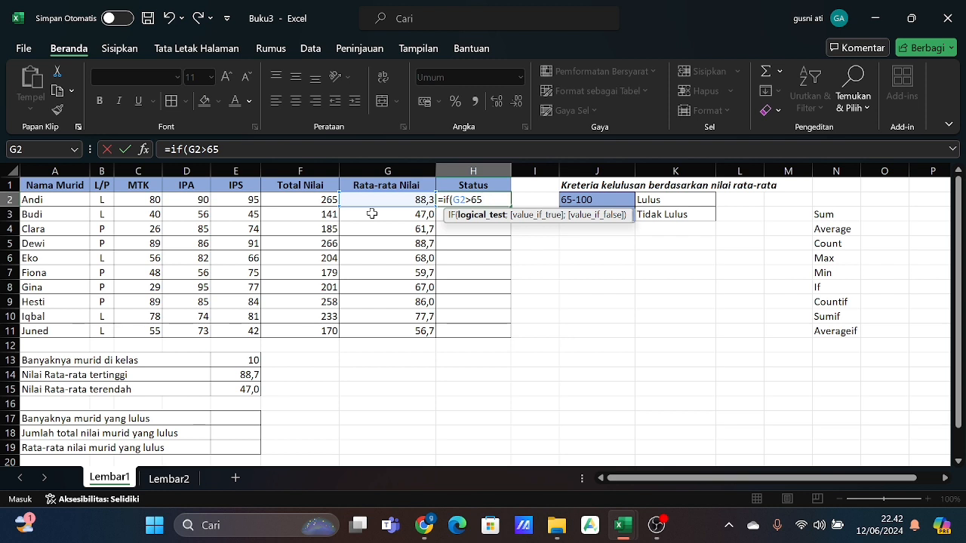
text(;)
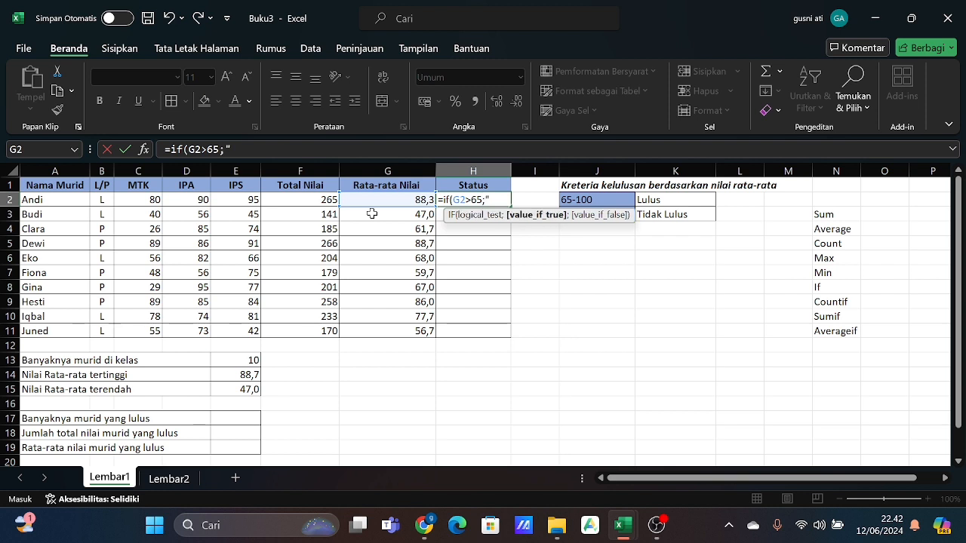
text("Lulus";)
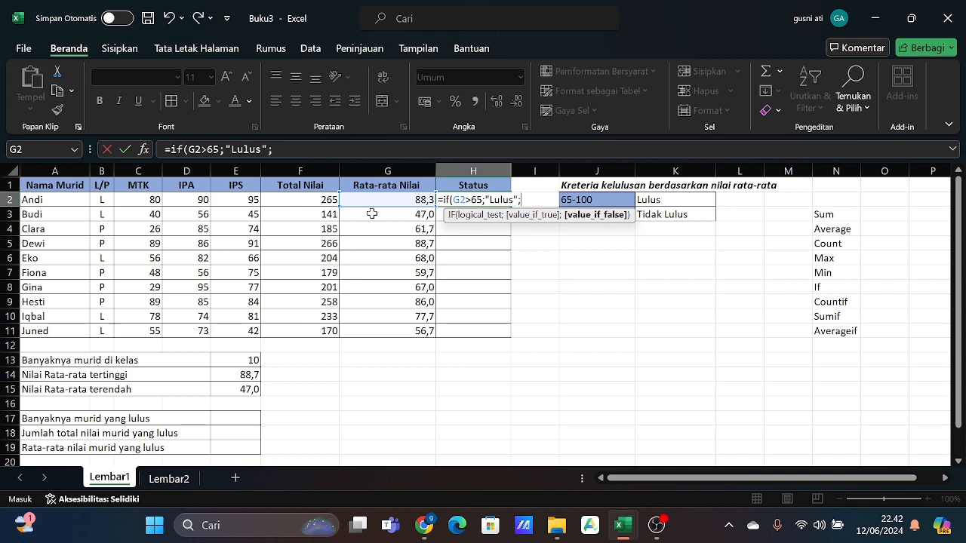
text("Tidak)
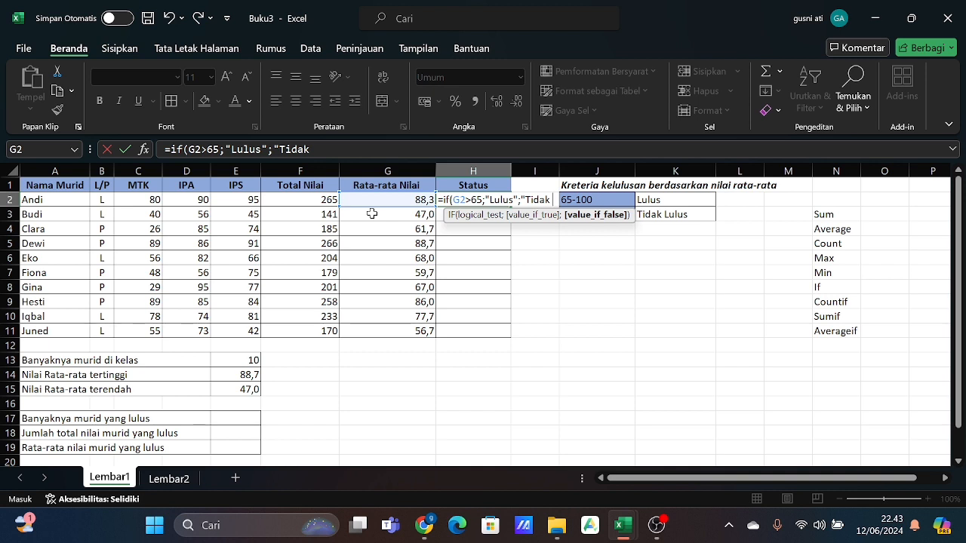
text( Lulus)
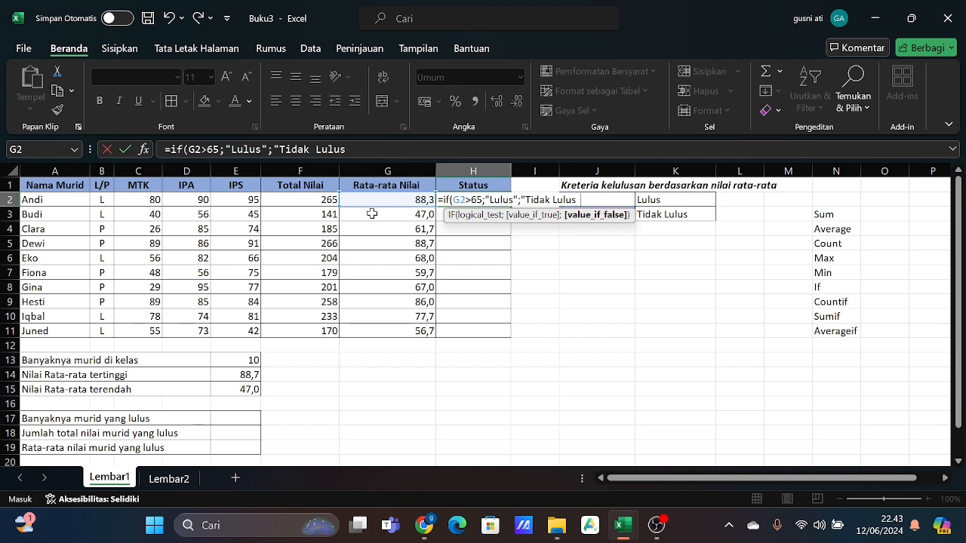
text("))
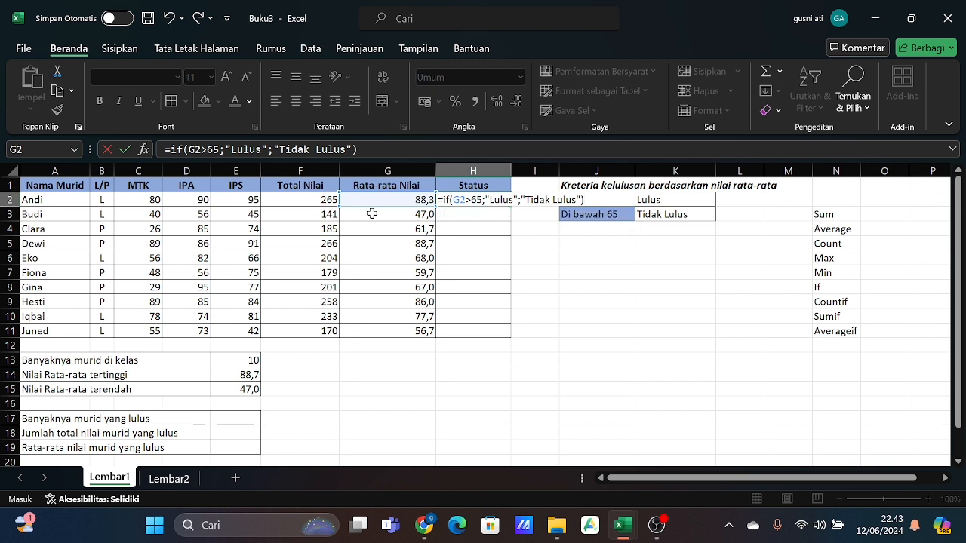
key(Return)
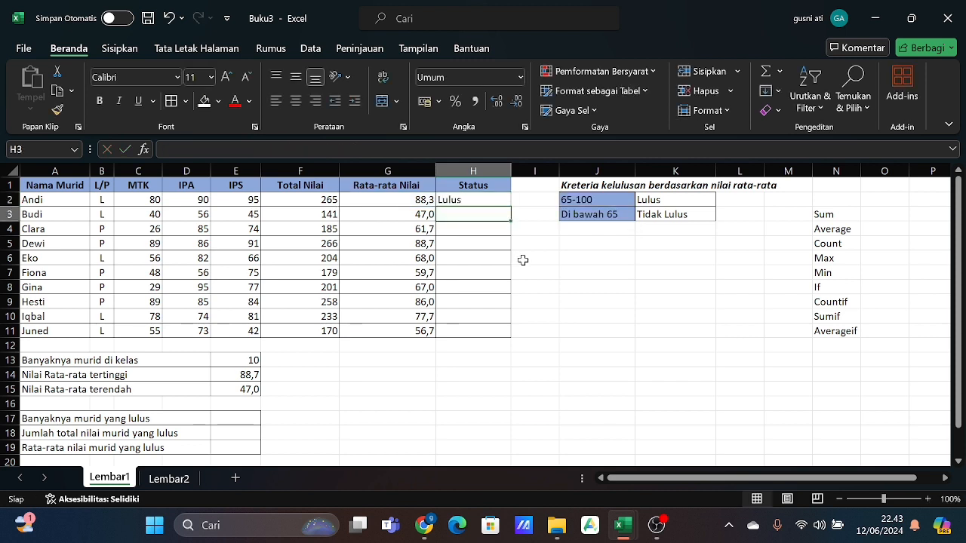
- Fill the Status formula from H2 down through H11
click(492, 200)
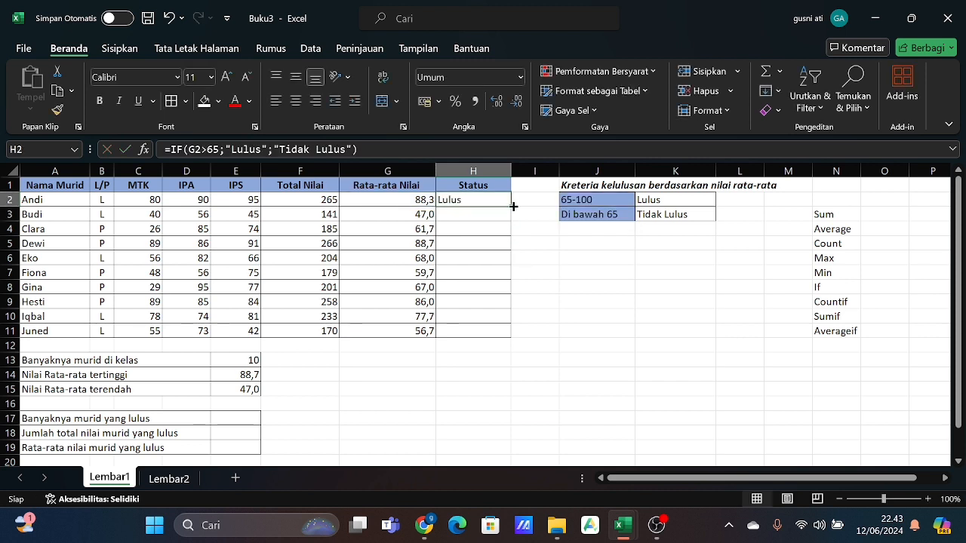
drag(513, 206, 514, 336)
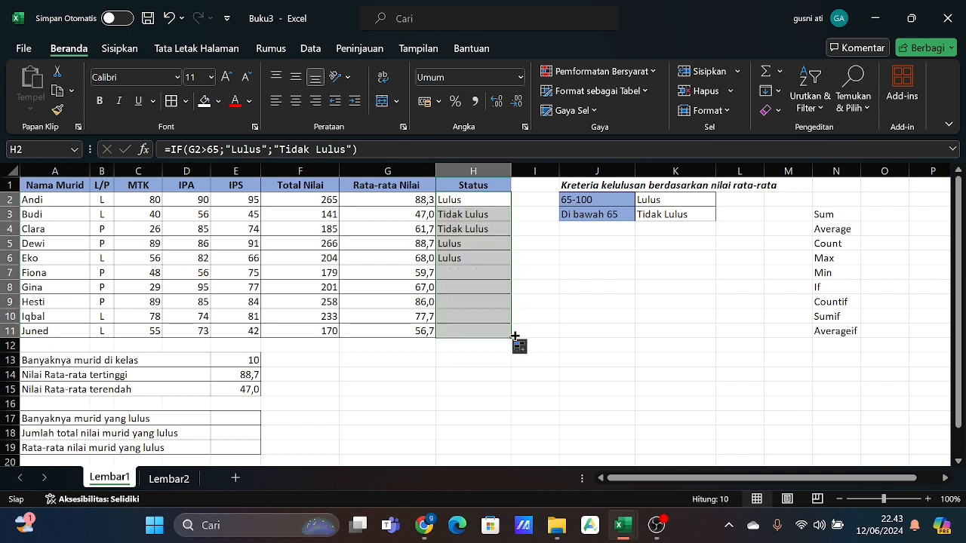
click(588, 299)
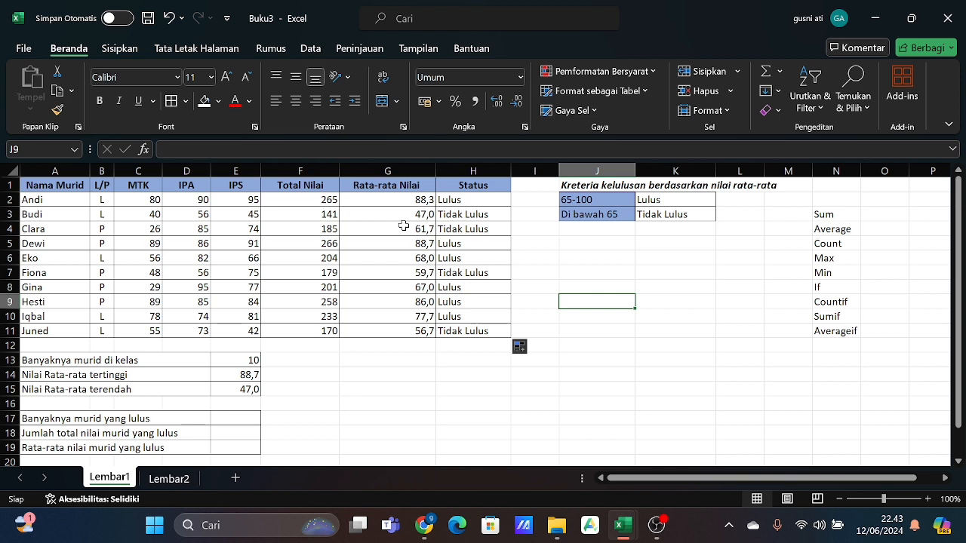
click(549, 271)
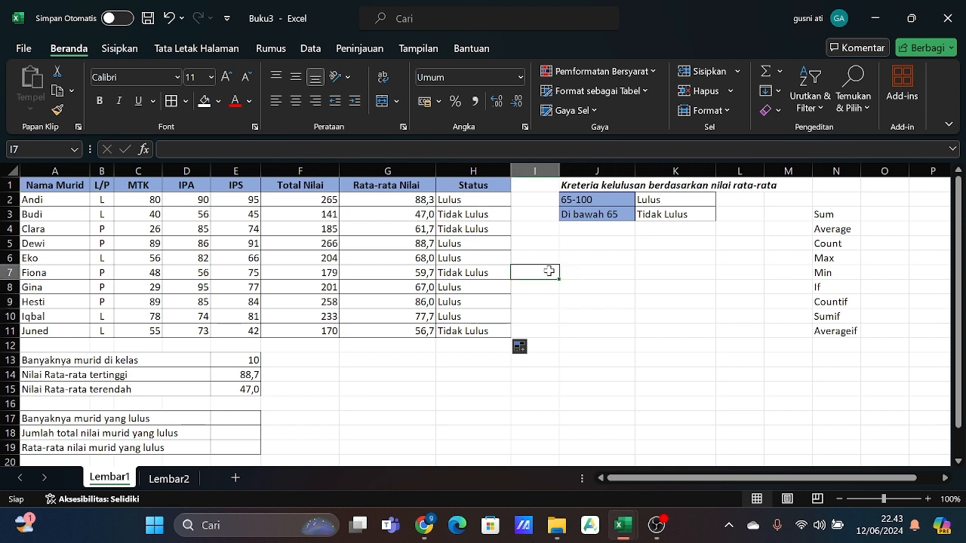
click(504, 359)
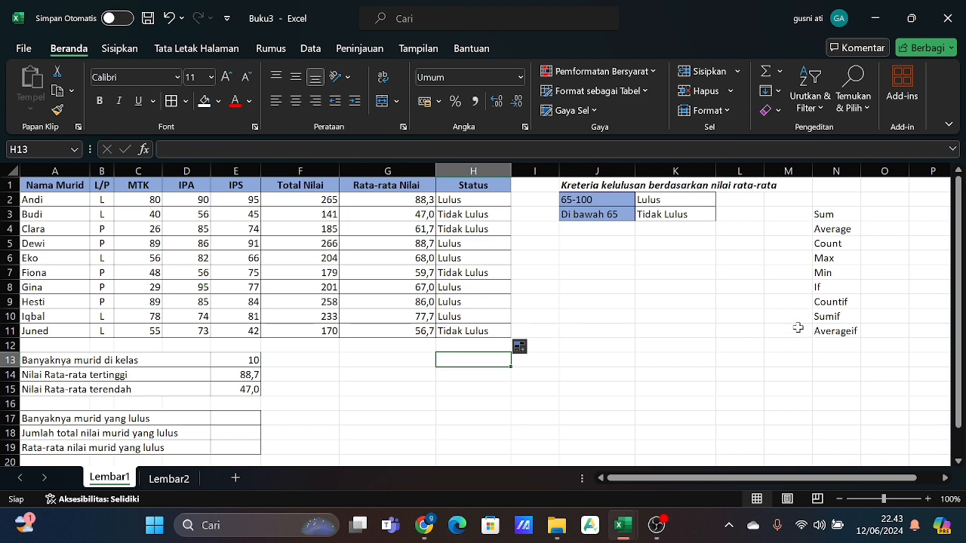
- Enter =COUNTIF(H2:H11;"Lulus") in E17 to count the students who passed (Banyaknya murid yang lulus)
click(229, 420)
text(=)
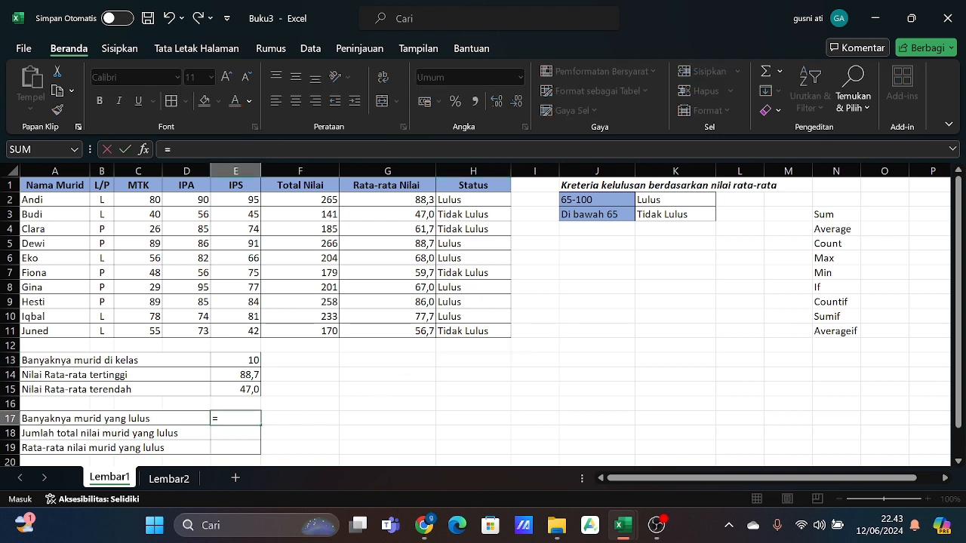
text(cou)
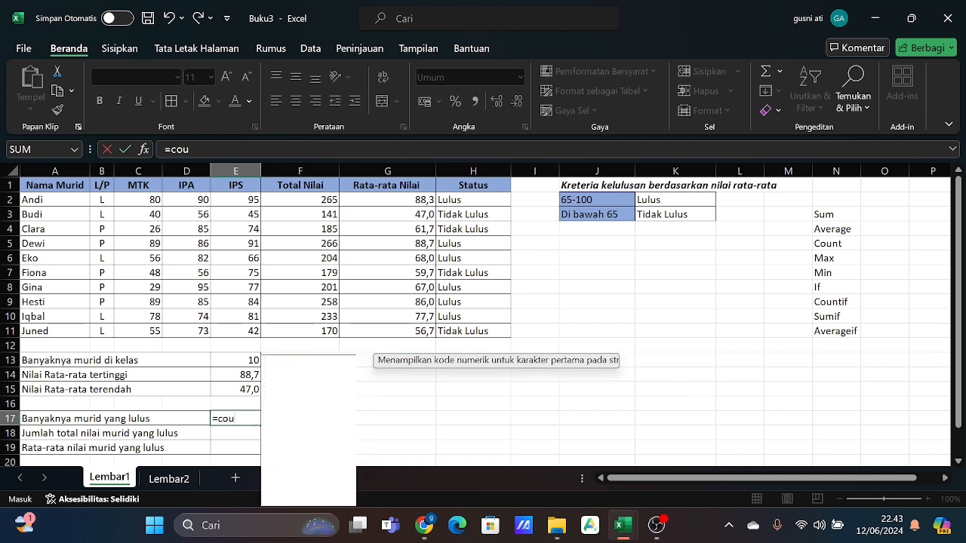
text(nt)
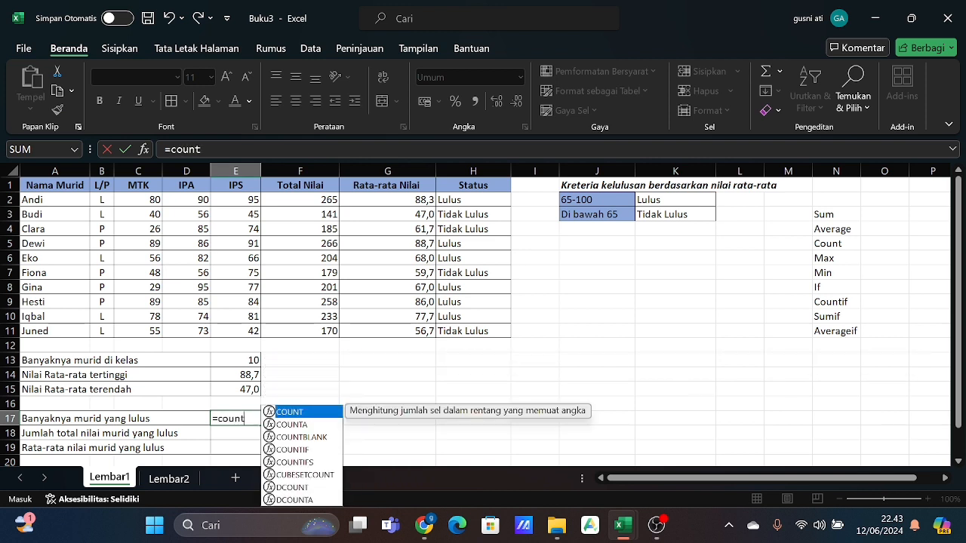
text(if()
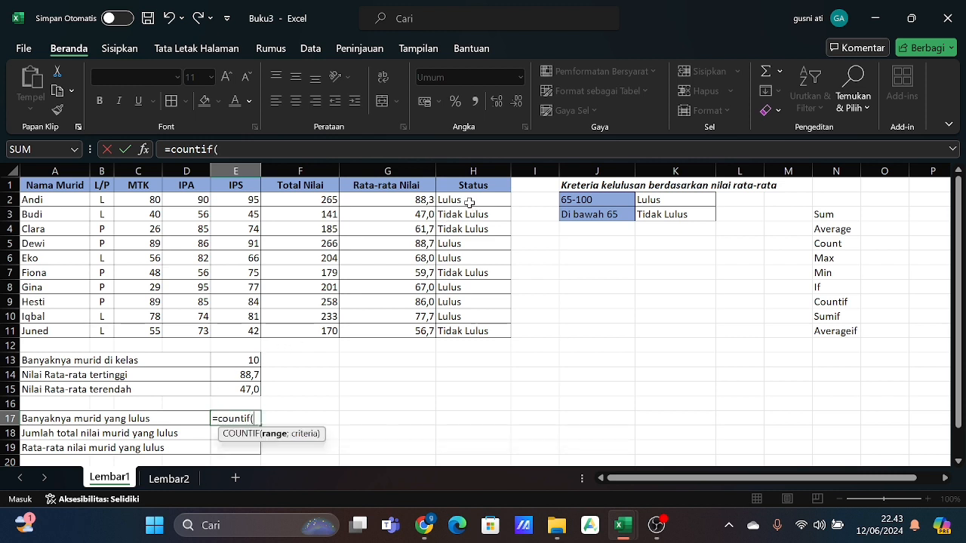
drag(463, 201, 467, 329)
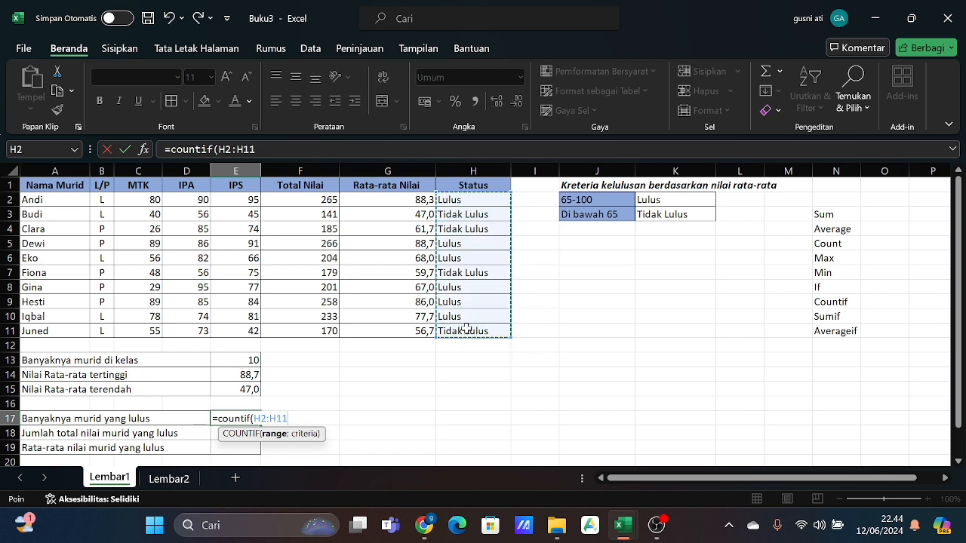
text(;)
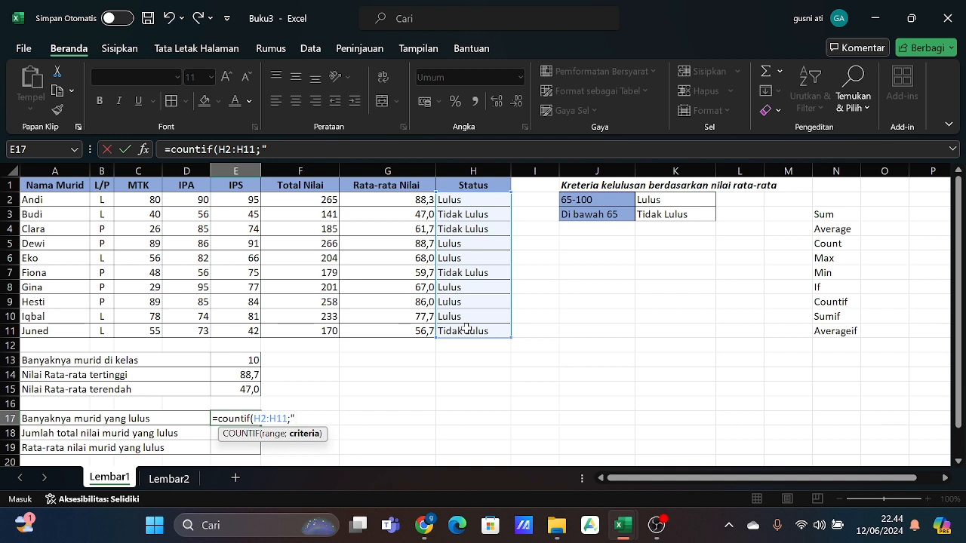
text(Lulus"))
key(Return)
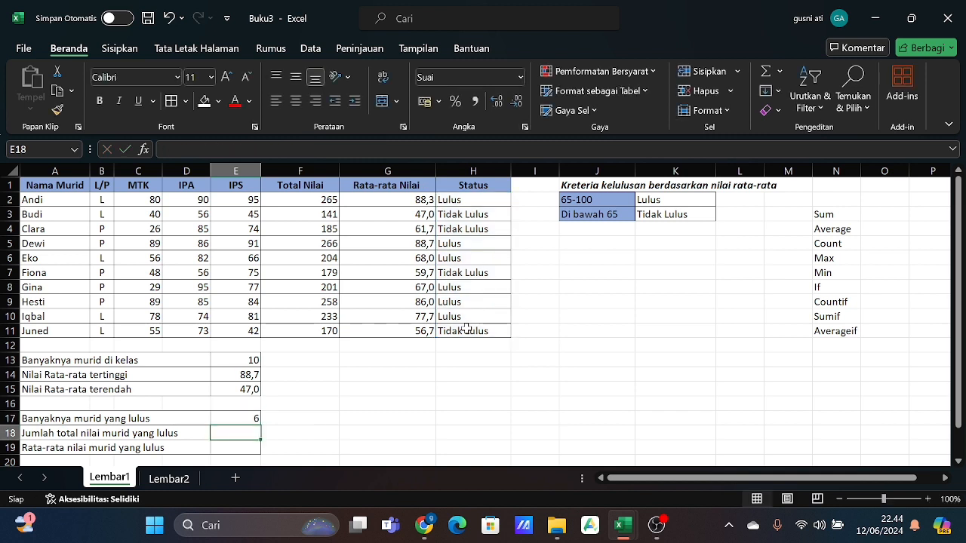
click(483, 200)
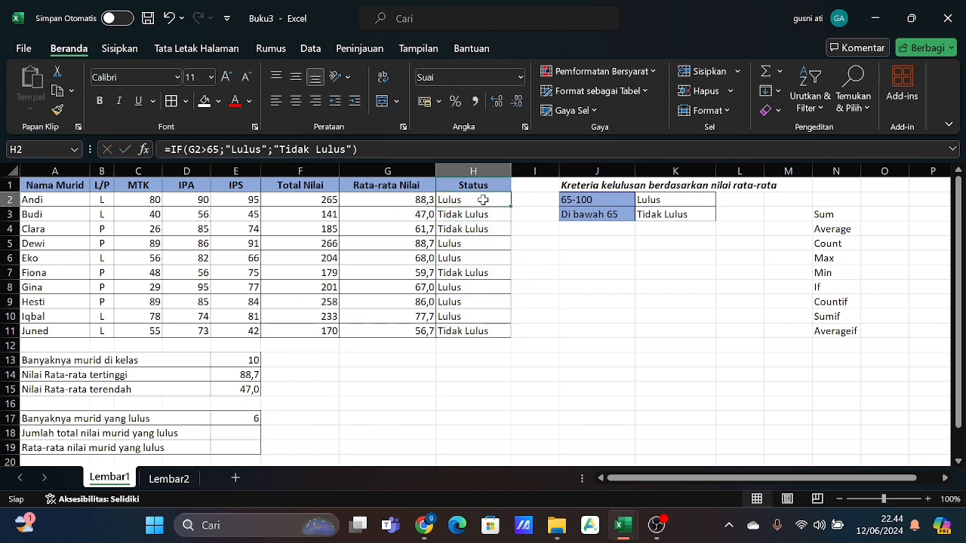
drag(476, 241, 476, 258)
click(476, 259)
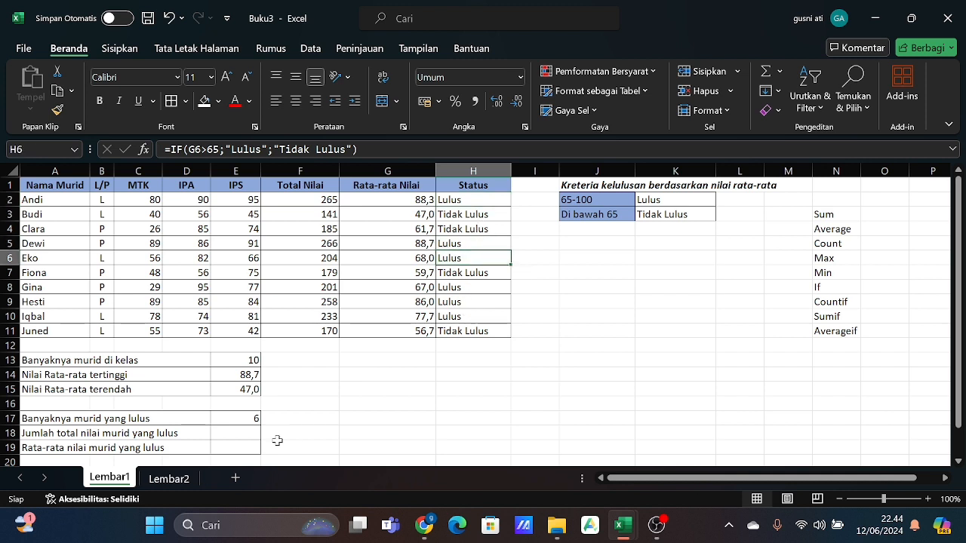
- Enter =SUMIF(H2:H11;"Lulus";F2:F11) in E18 to total the scores of students who passed (Jumlah total nilai murid yang lulus)
click(243, 433)
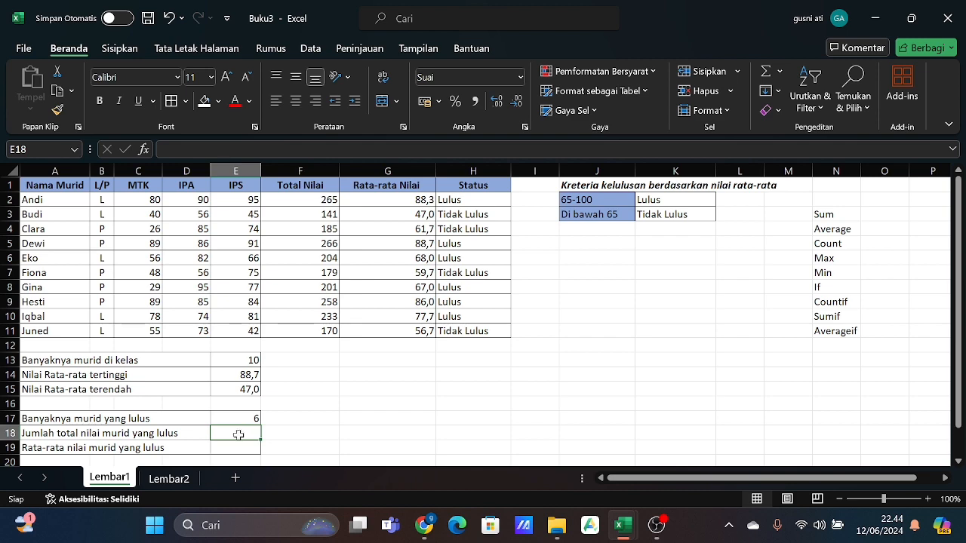
text(=)
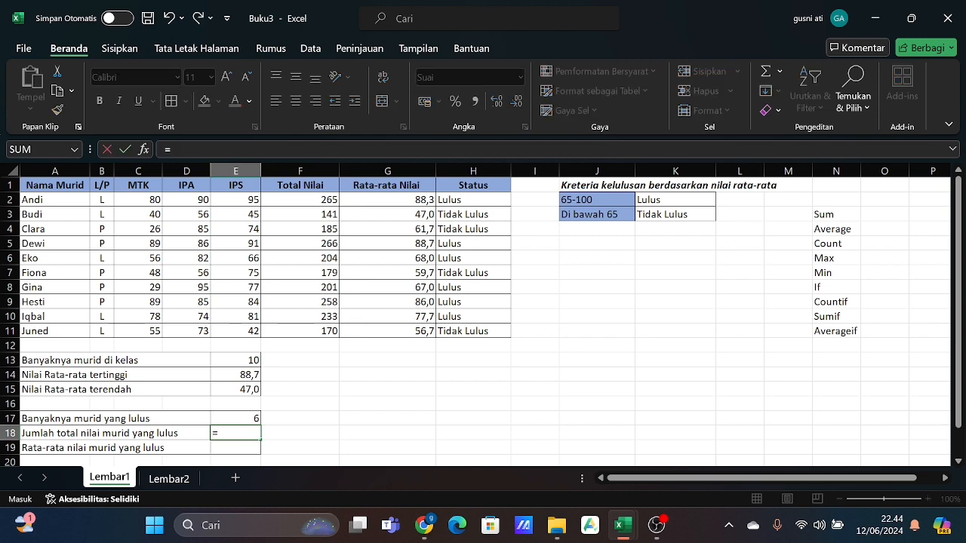
text(sumif)
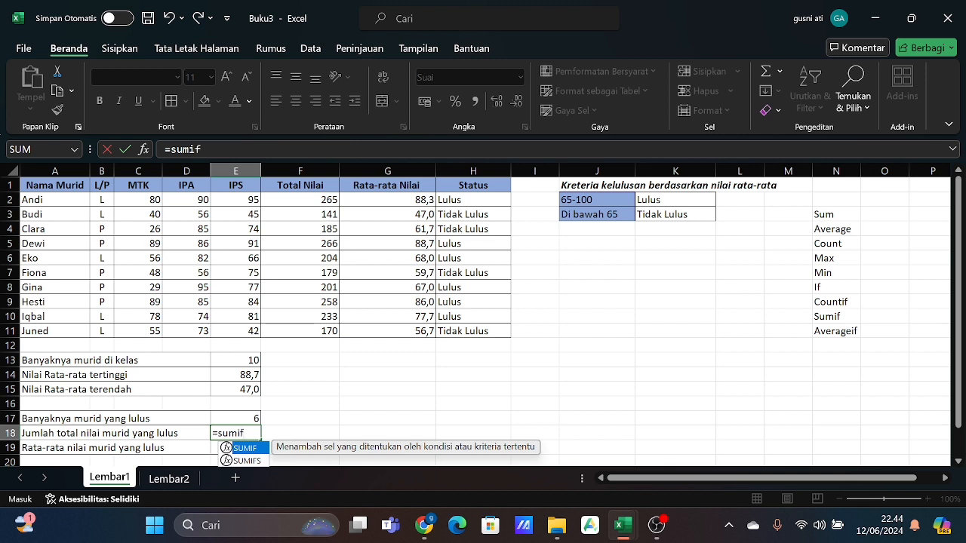
text(()
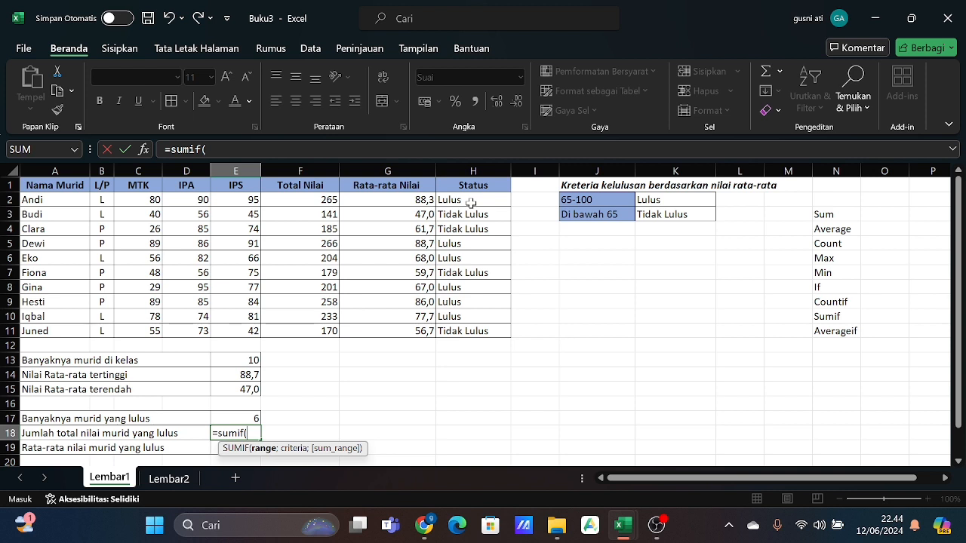
drag(471, 203, 467, 330)
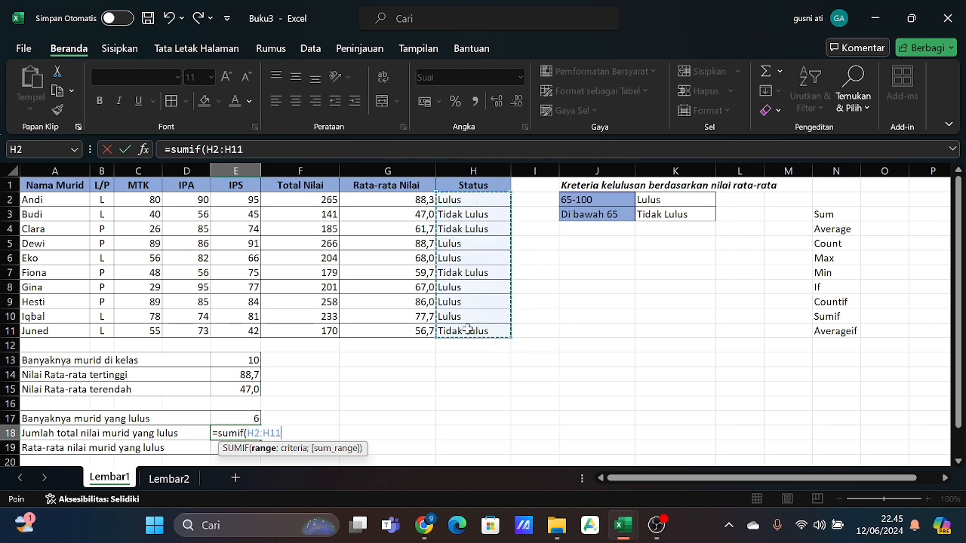
text(;)
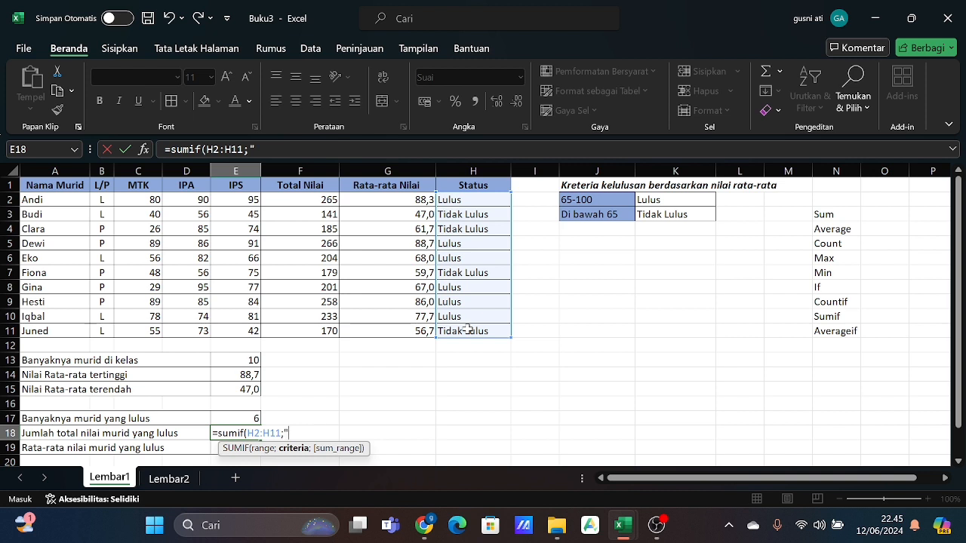
text("Lulus";)
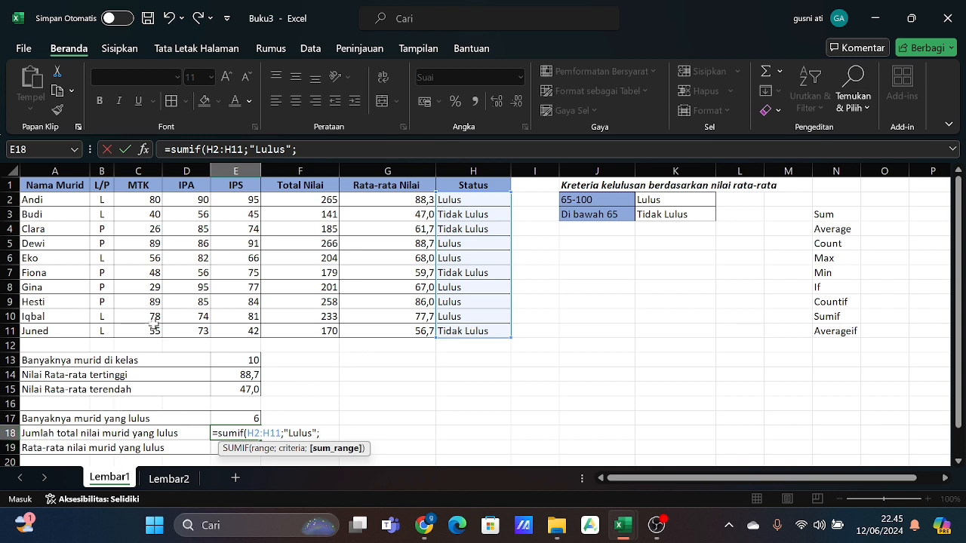
drag(302, 201, 305, 330)
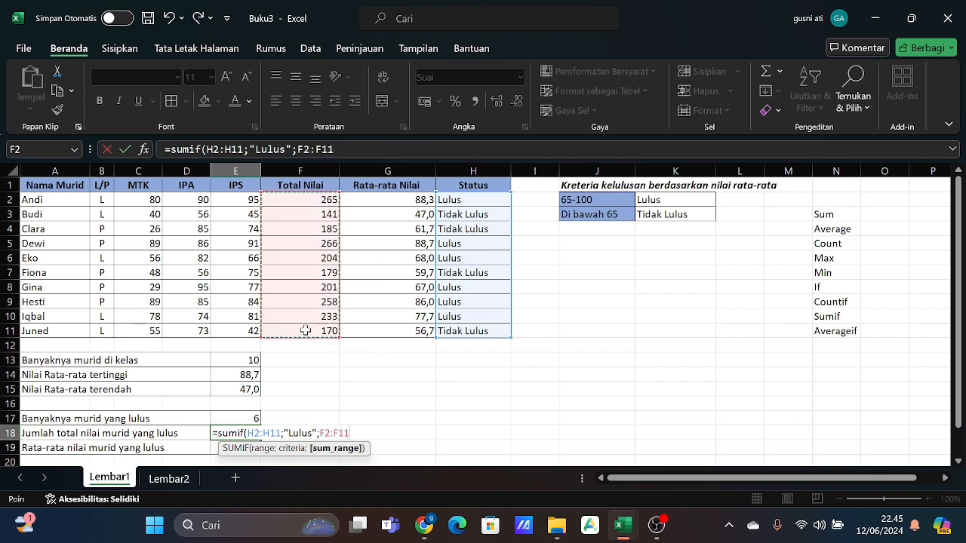
text())
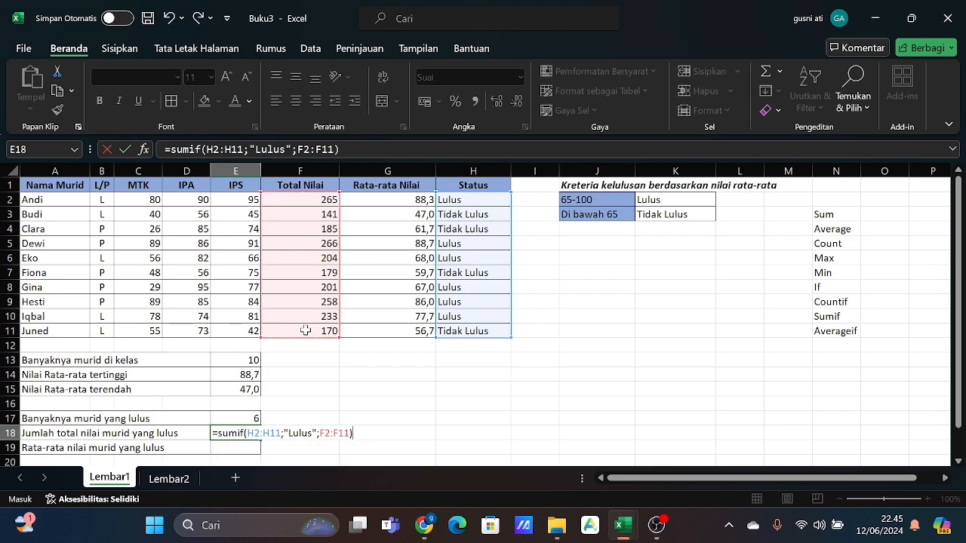
key(Return)
- Enter =AVERAGEIF(H2:H11;"Lulus";G2:G11) in E19 to average the scores of students who passed (Rata-rata nilai murid yang lulus)
scroll(370, 419, down, 1)
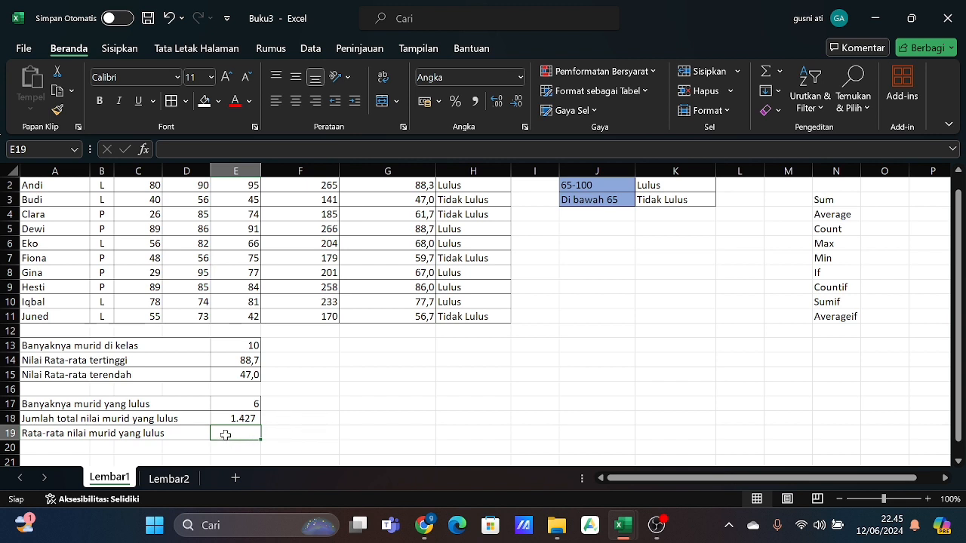
text(=)
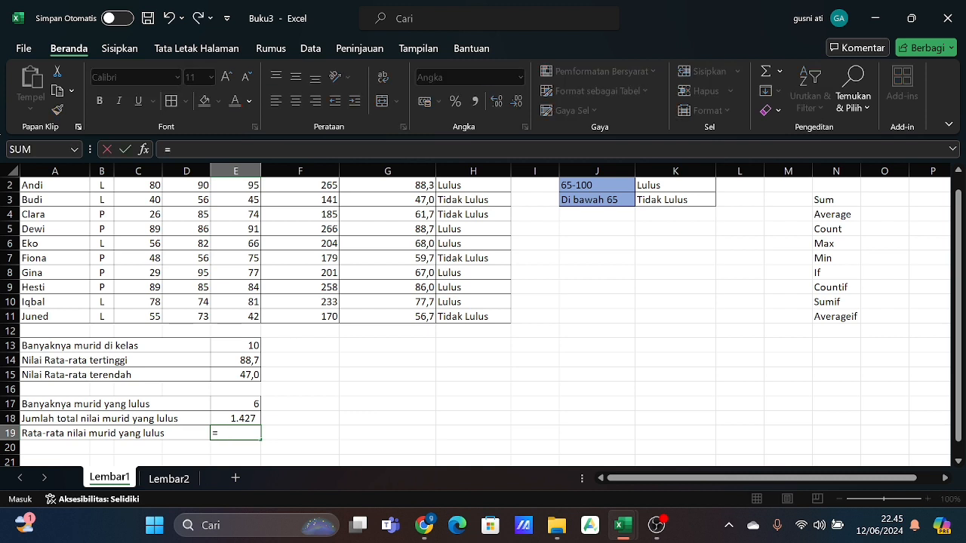
text(average)
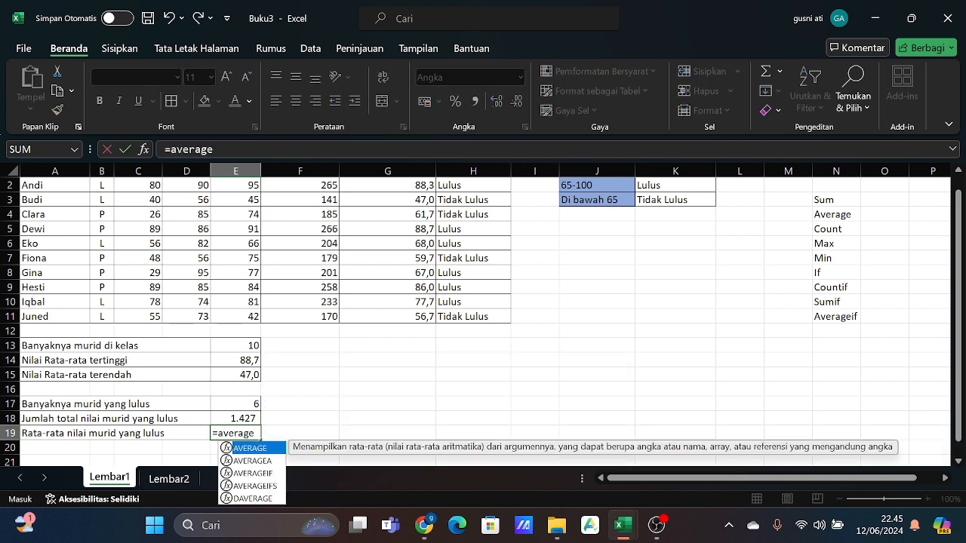
text(if)
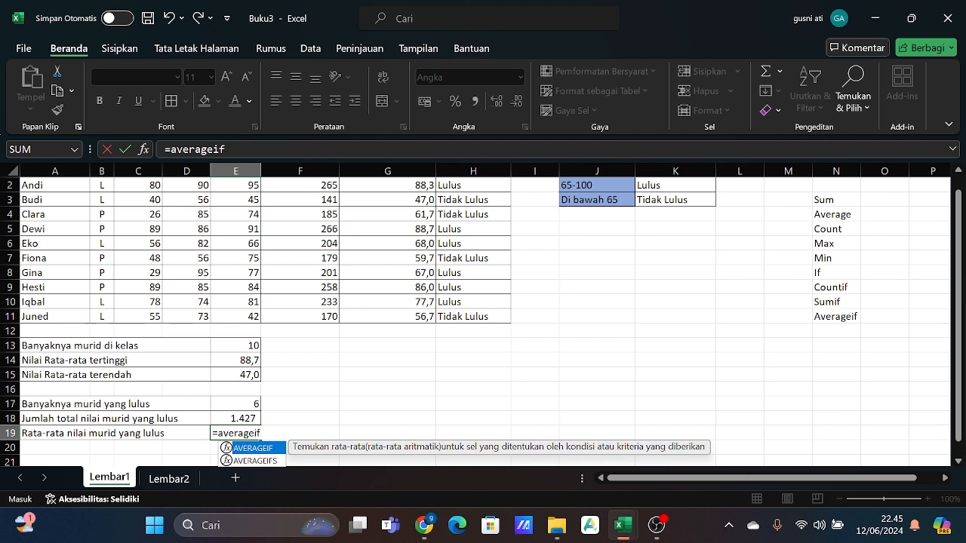
text(()
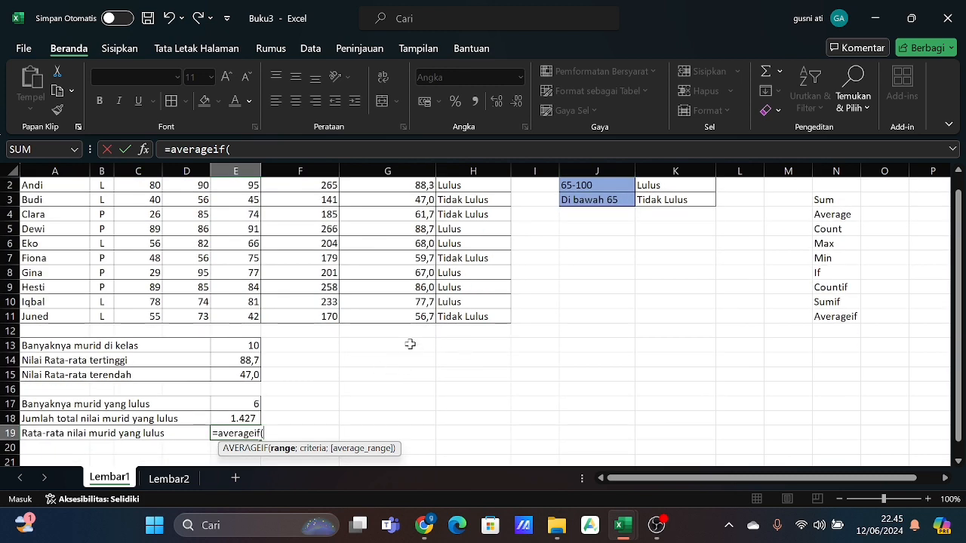
scroll(368, 223, up, 1)
scroll(368, 223, down, 1)
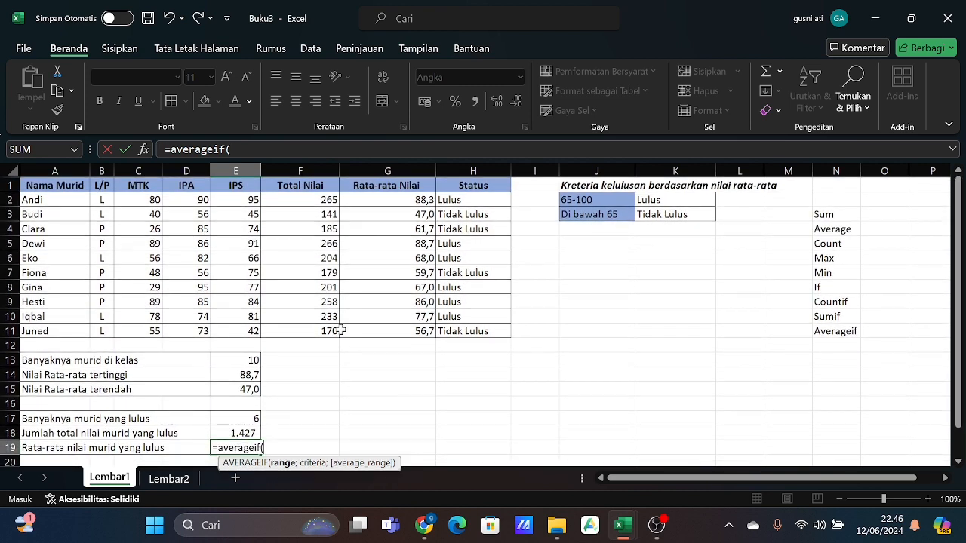
drag(459, 200, 458, 332)
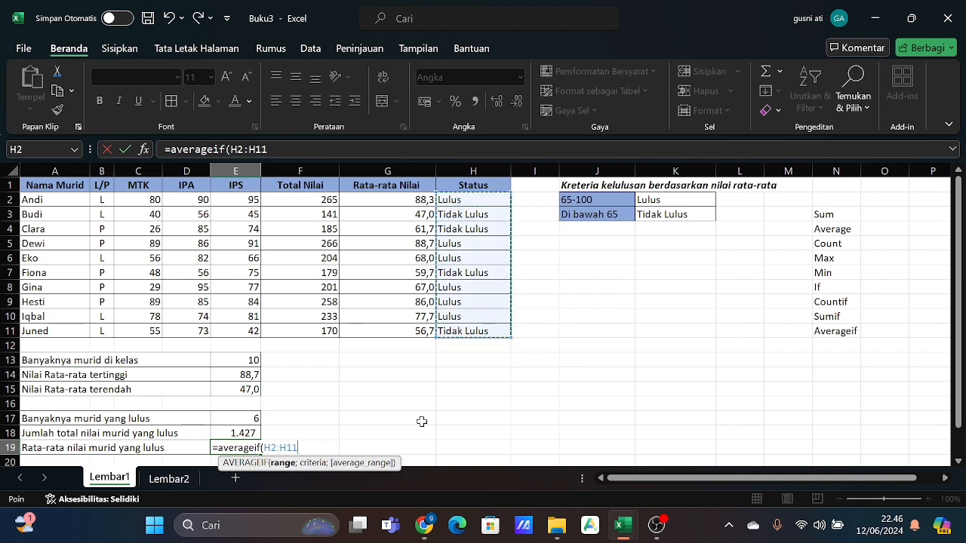
text(;)
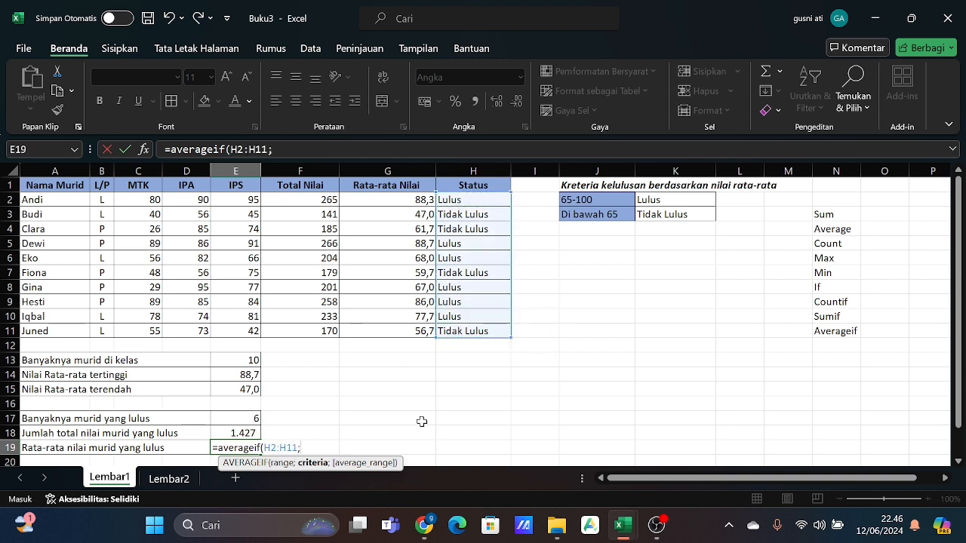
text(")
text(Lu)
text(lua\)
key(BackSpace)
key(BackSpace)
text(s)
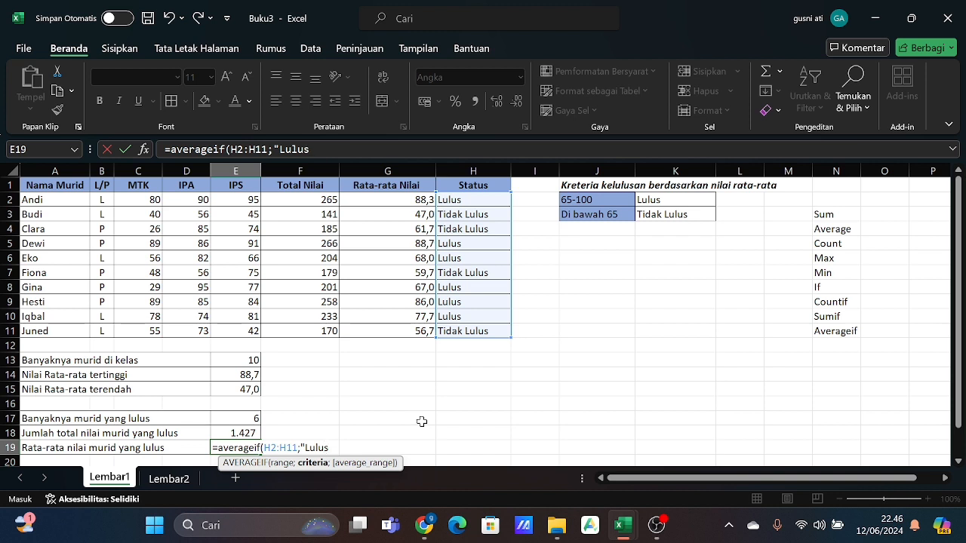
text(";)
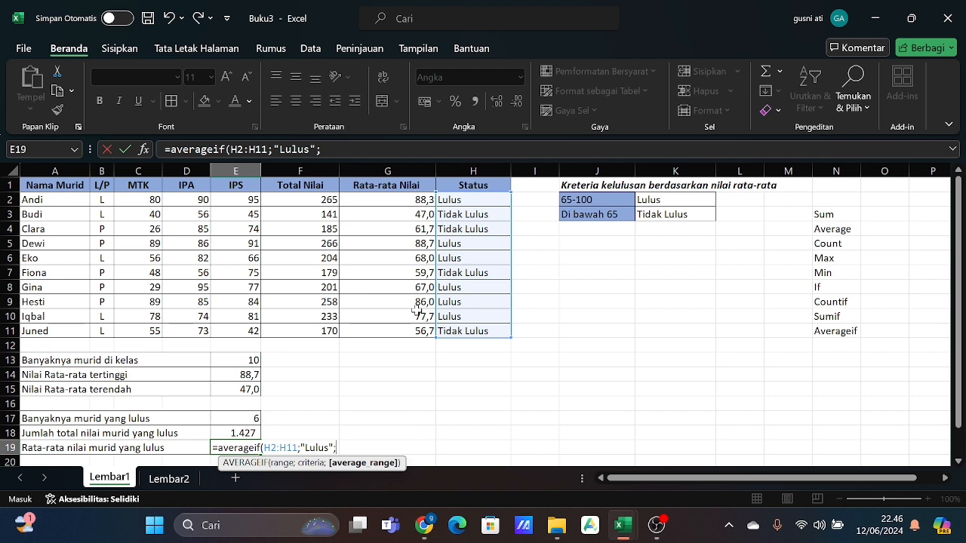
drag(406, 200, 413, 347)
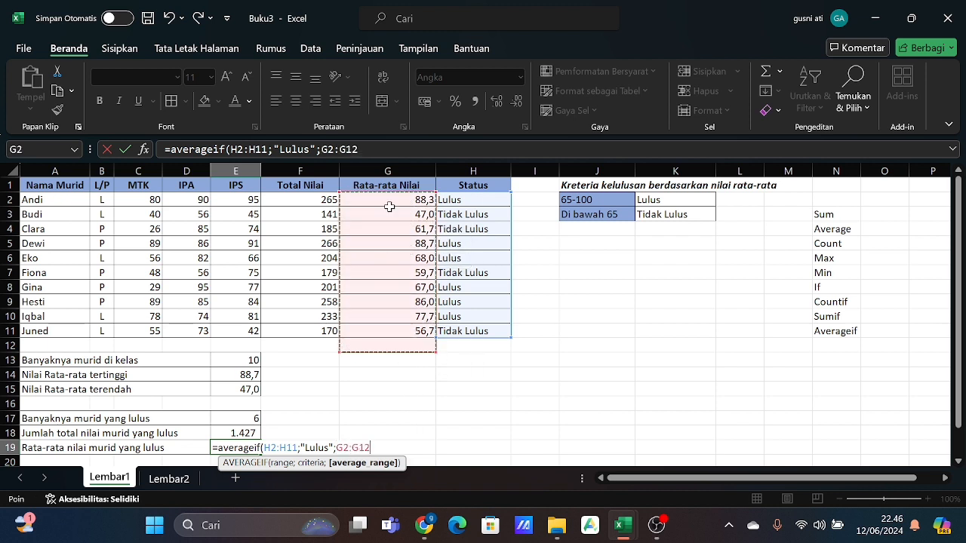
drag(389, 203, 394, 333)
scroll(400, 356, down, 2)
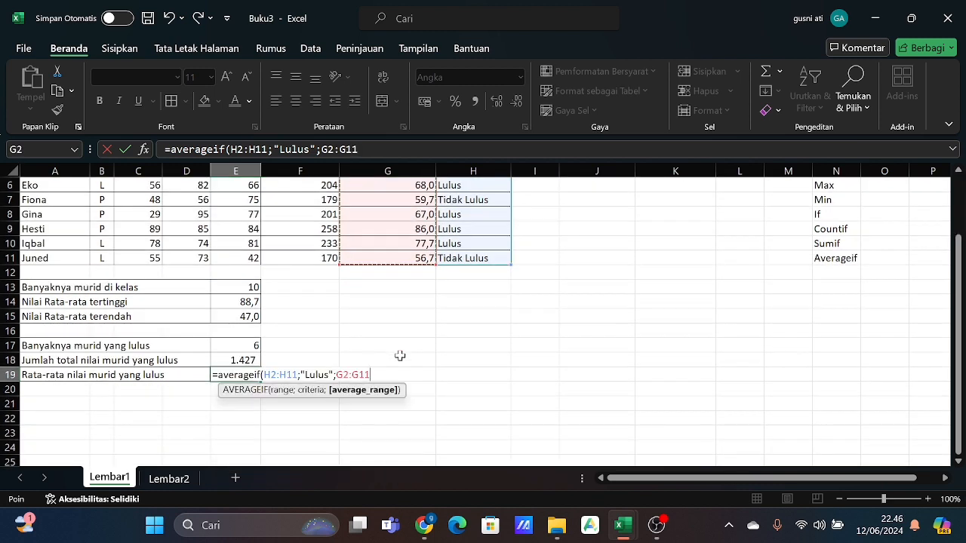
text())
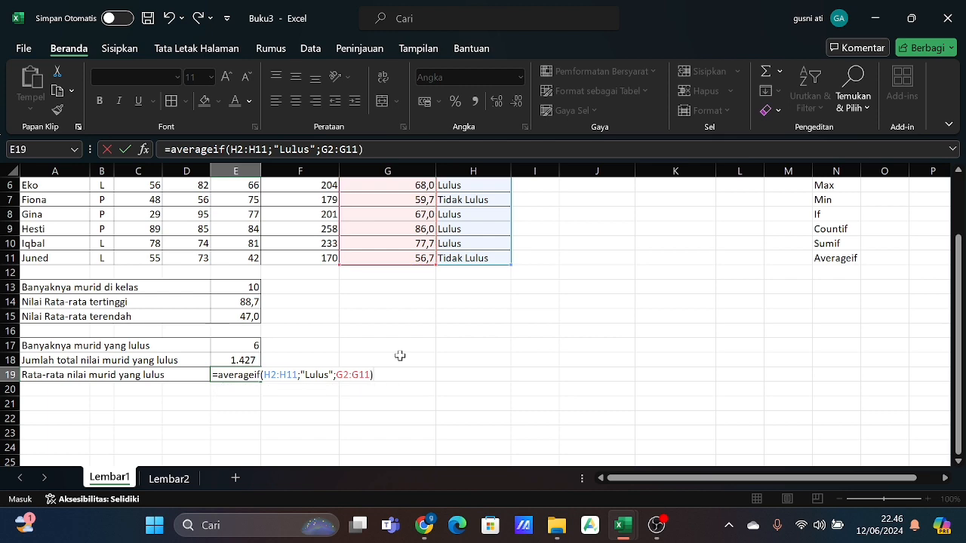
key(Return)
scroll(413, 381, up, 2)
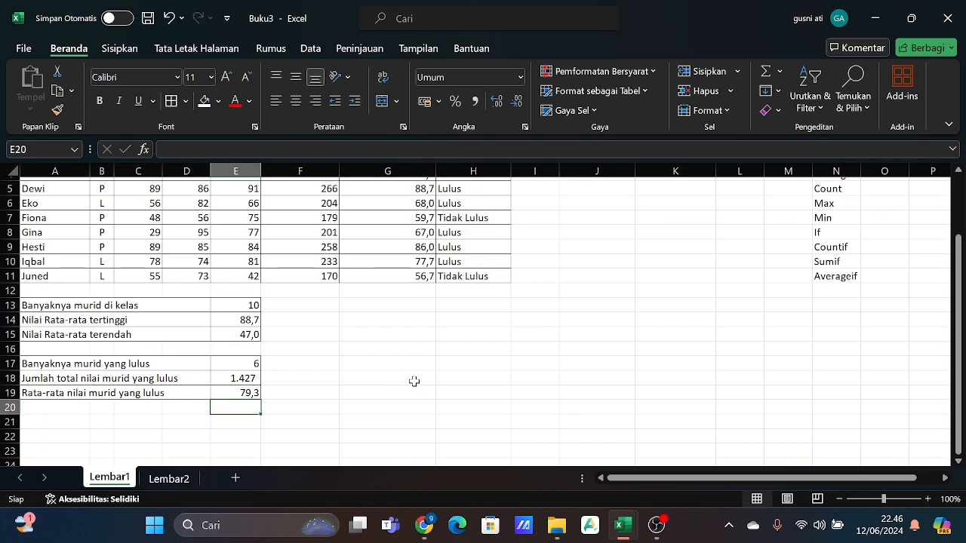
scroll(414, 381, down, 1)
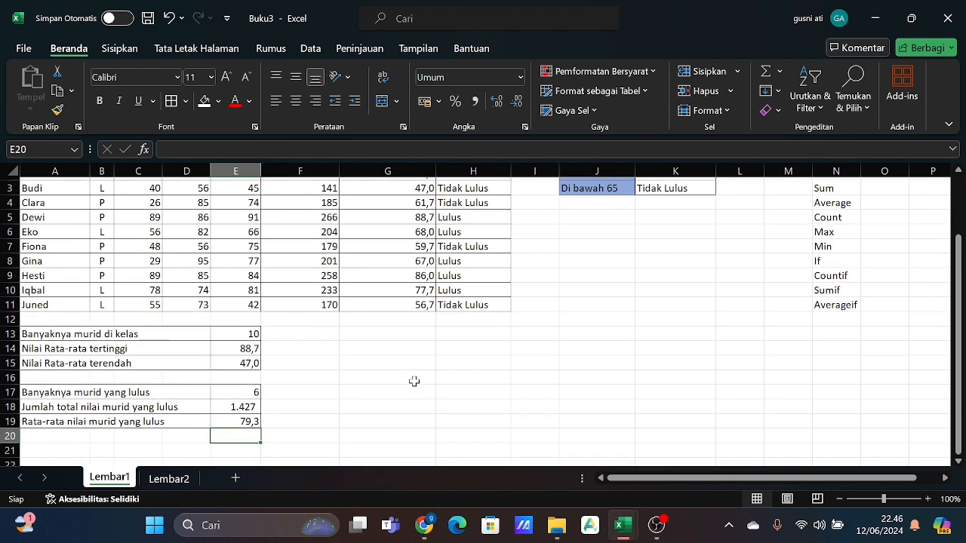
scroll(413, 381, up, 1)
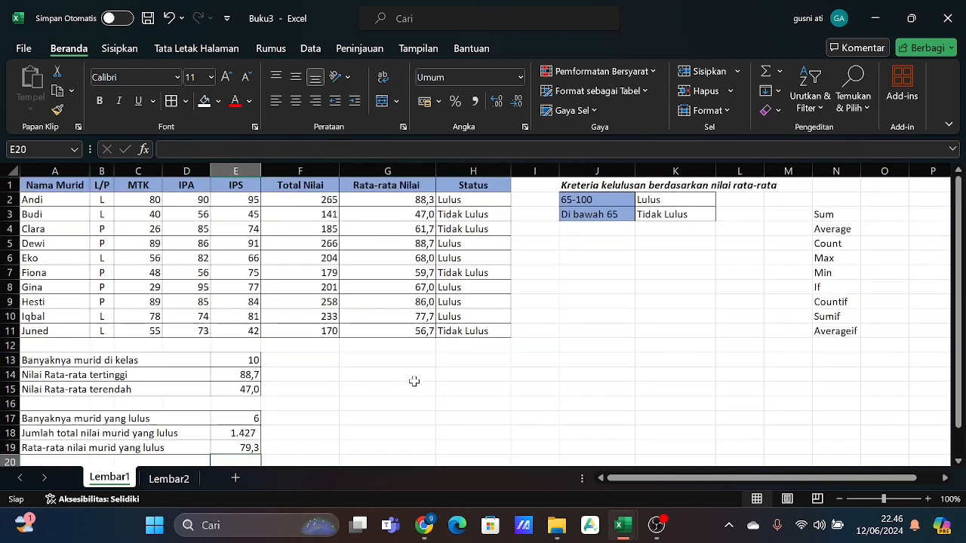
scroll(414, 381, down, 1)
- Switch to the Lembar2 worksheet with the school name and letter case exercises
click(160, 481)
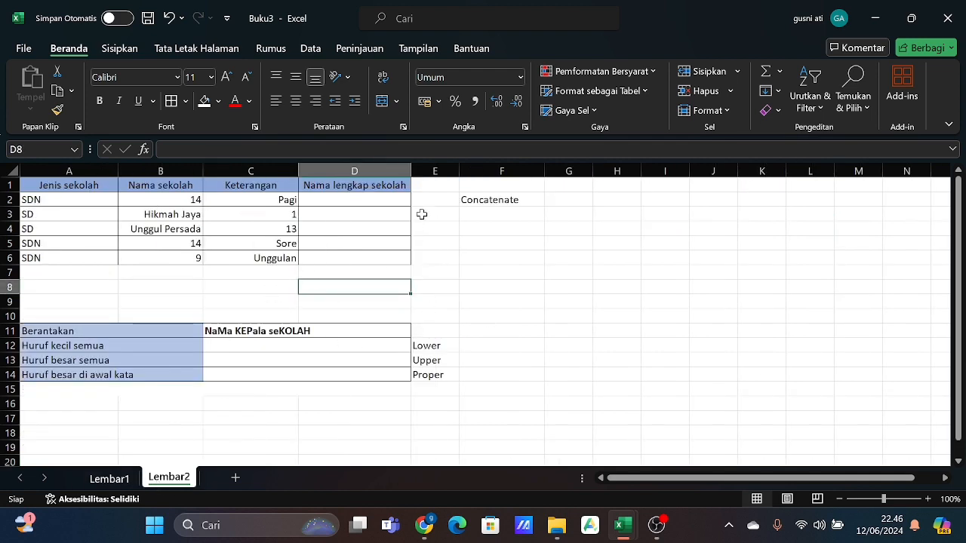
click(433, 275)
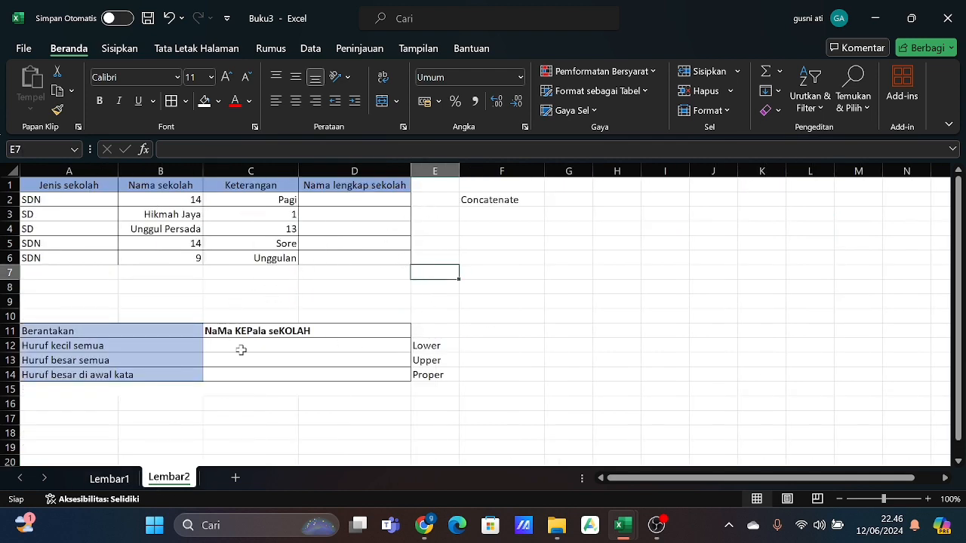
click(467, 314)
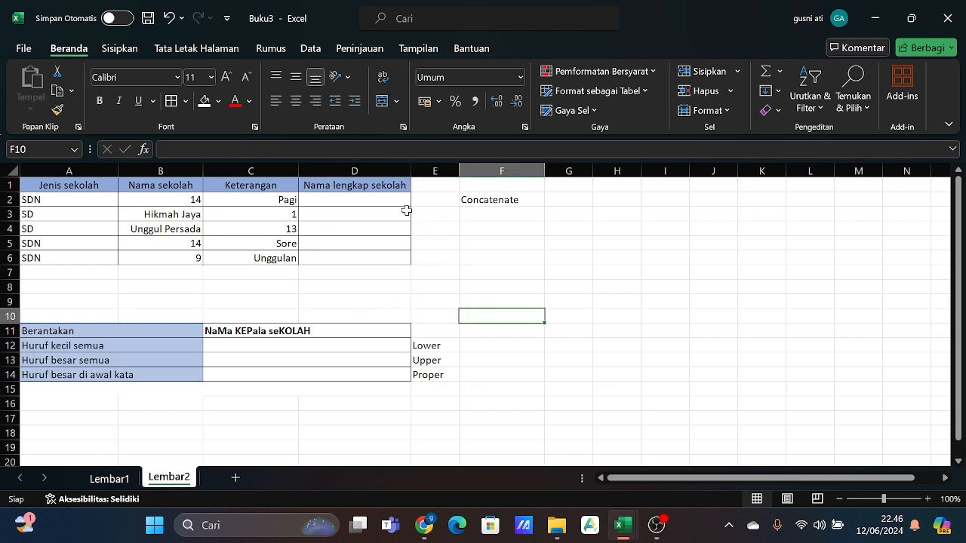
click(369, 272)
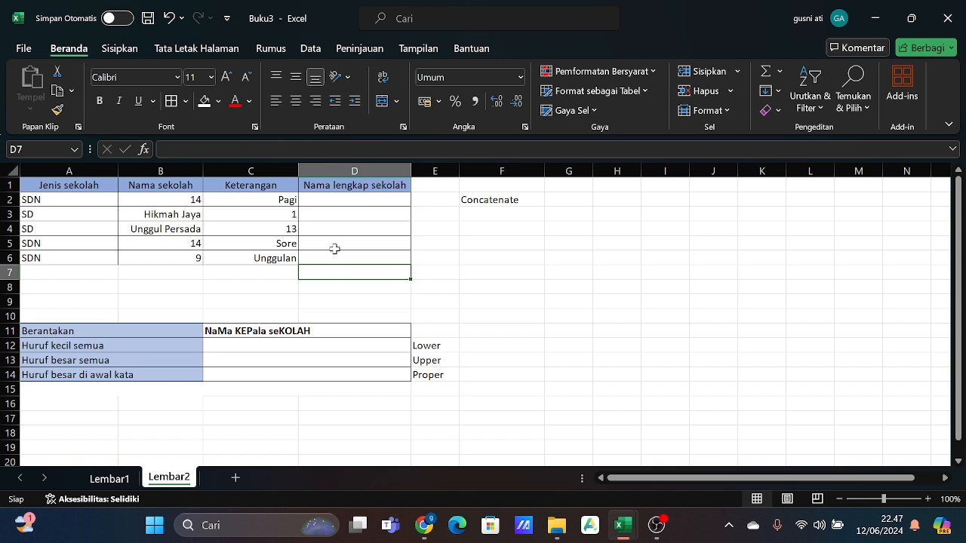
- Enter =CONCATENATE(A2;" ";B2;" ";C2) in D2 to build the first full school name (Nama lengkap sekolah)
click(334, 201)
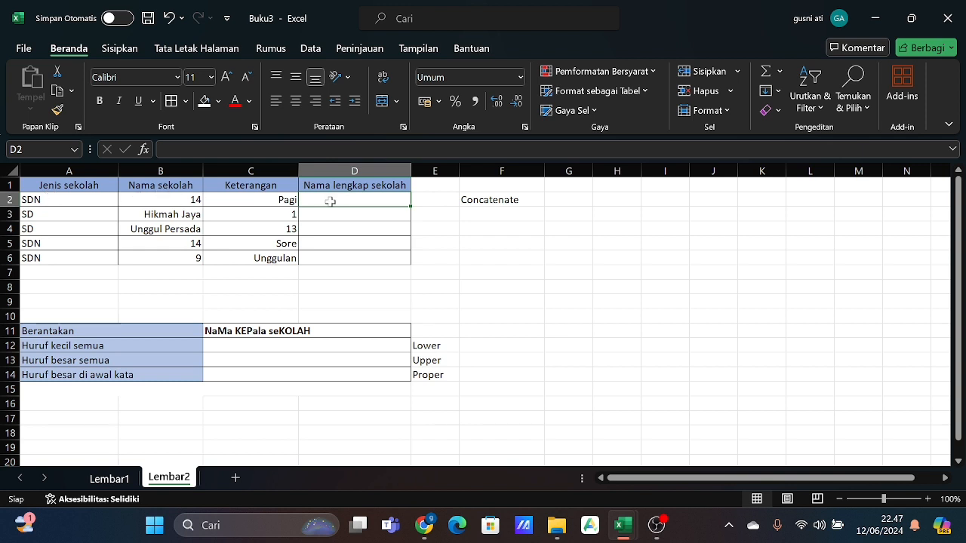
text(=co)
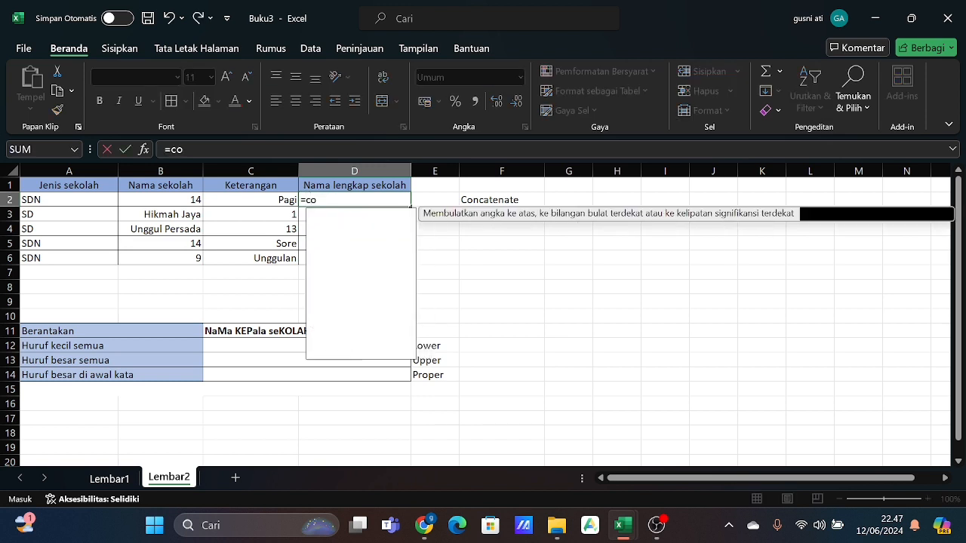
text(ncatenate)
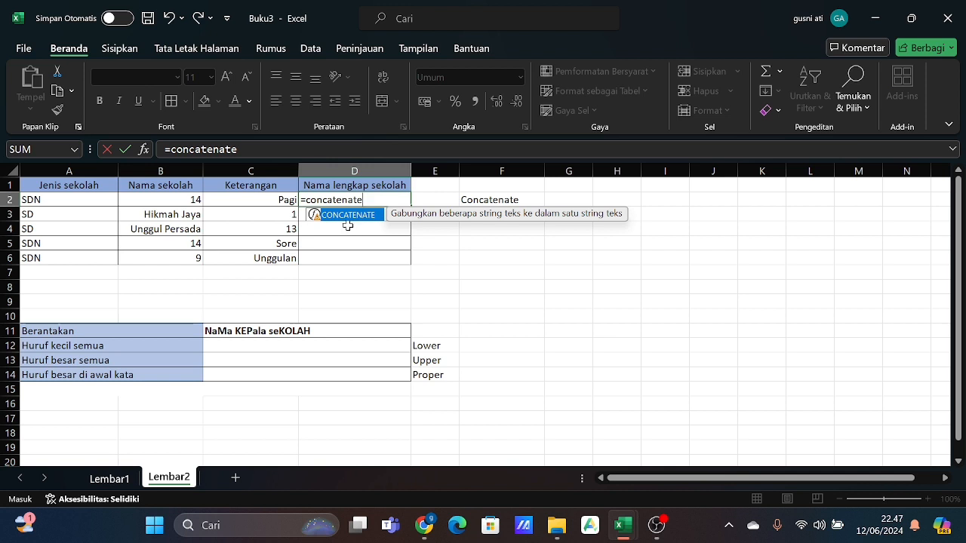
text(()
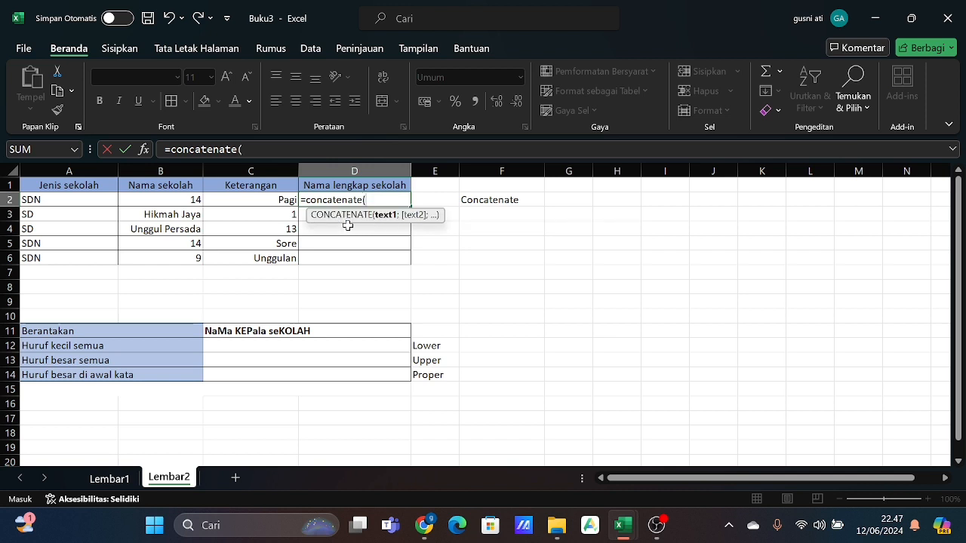
click(90, 199)
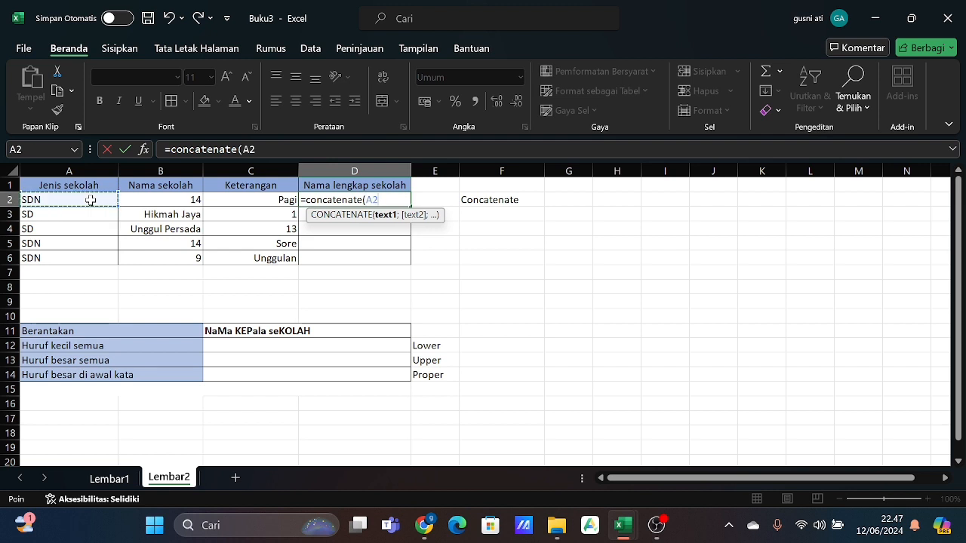
text(;)
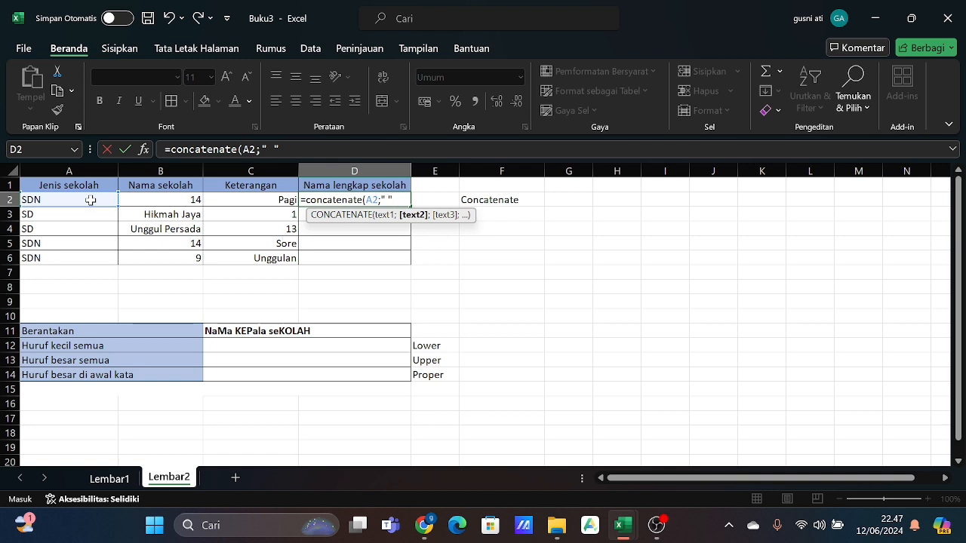
text(;)
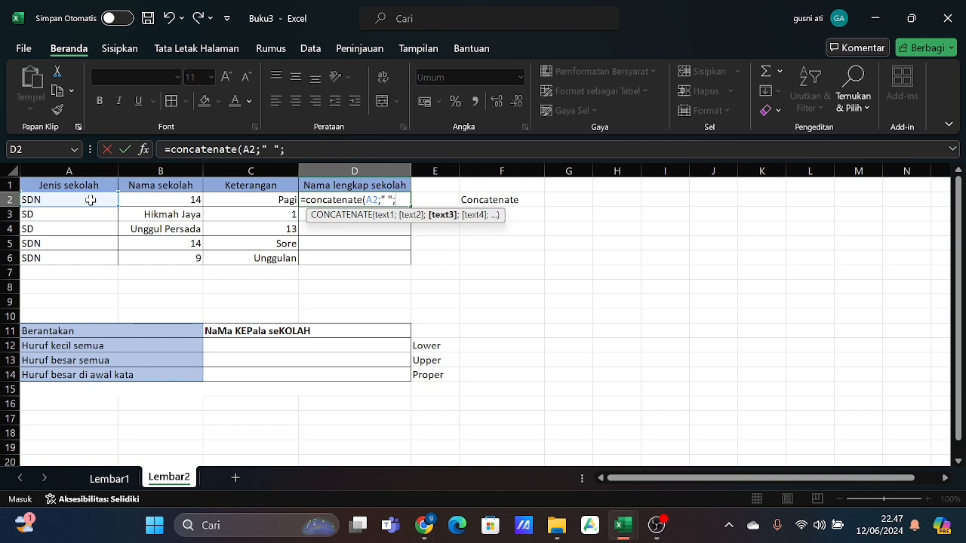
click(181, 198)
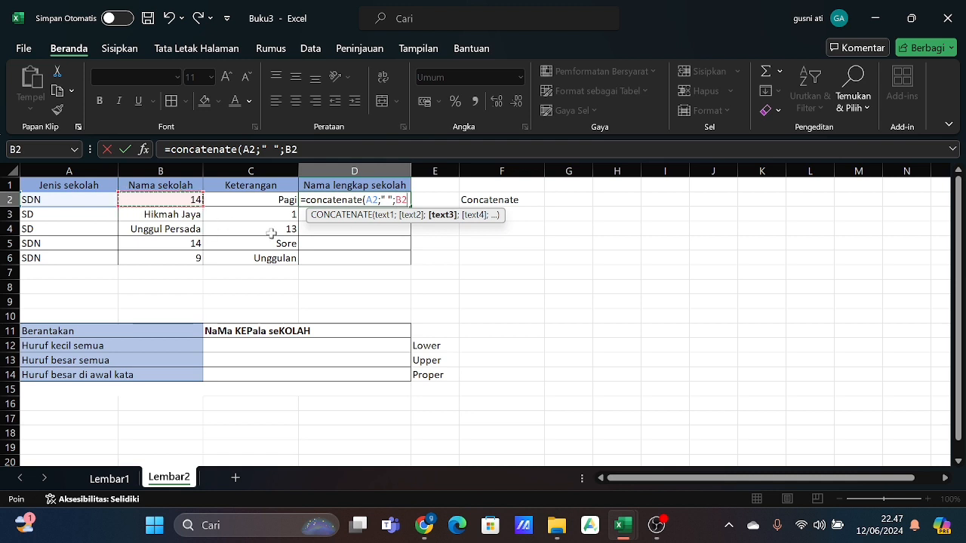
text(;)
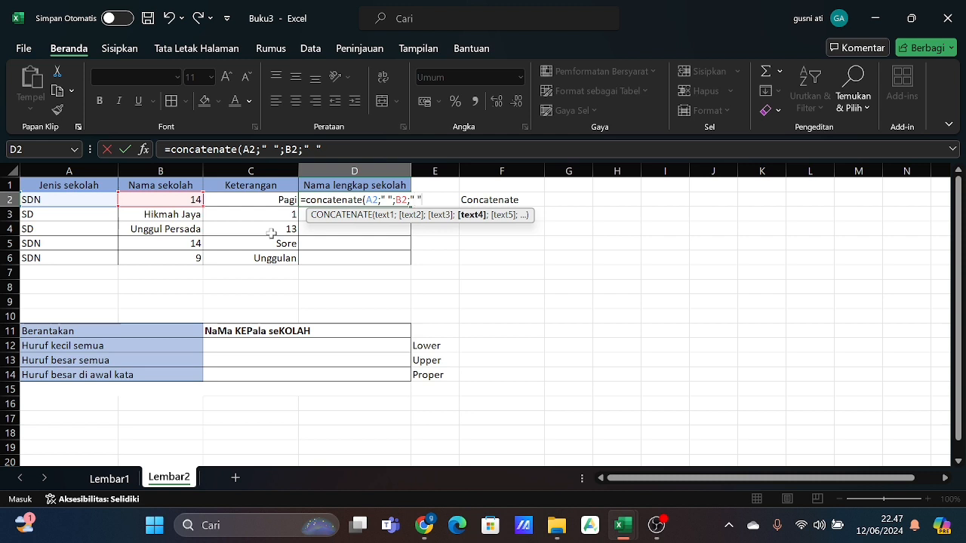
text(" ";)
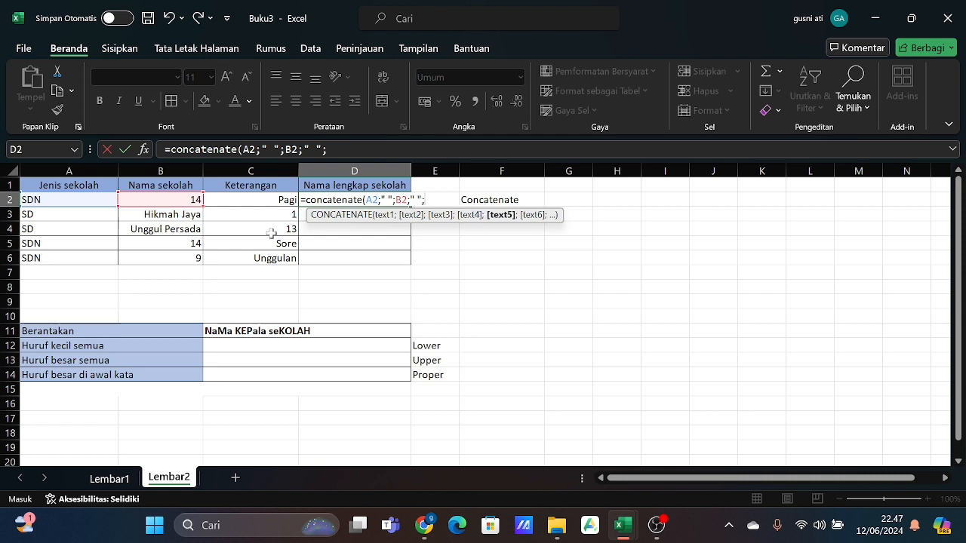
click(226, 202)
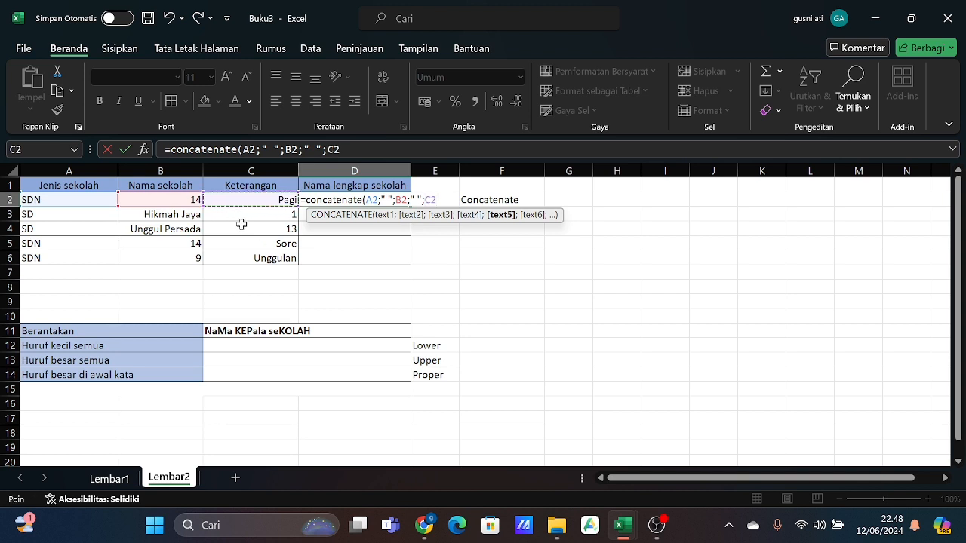
text())
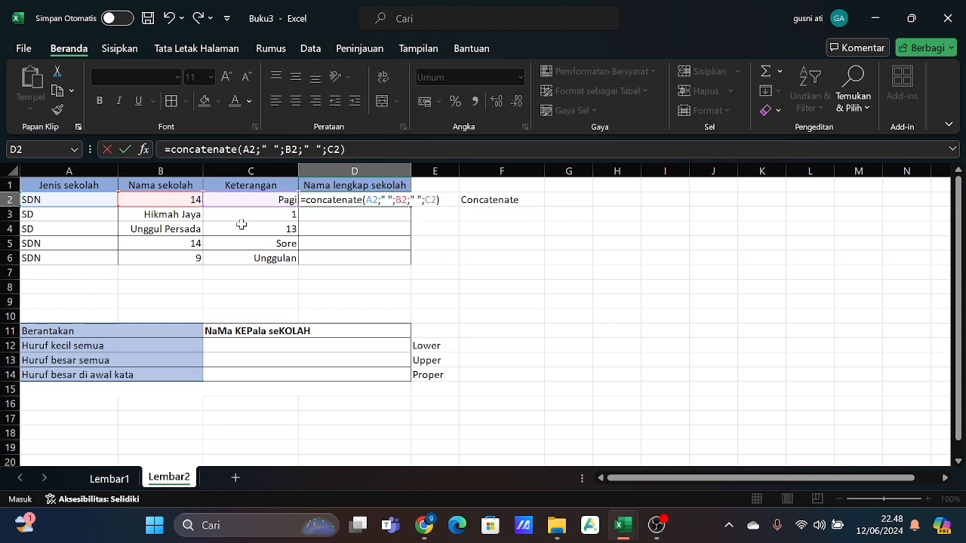
key(Return)
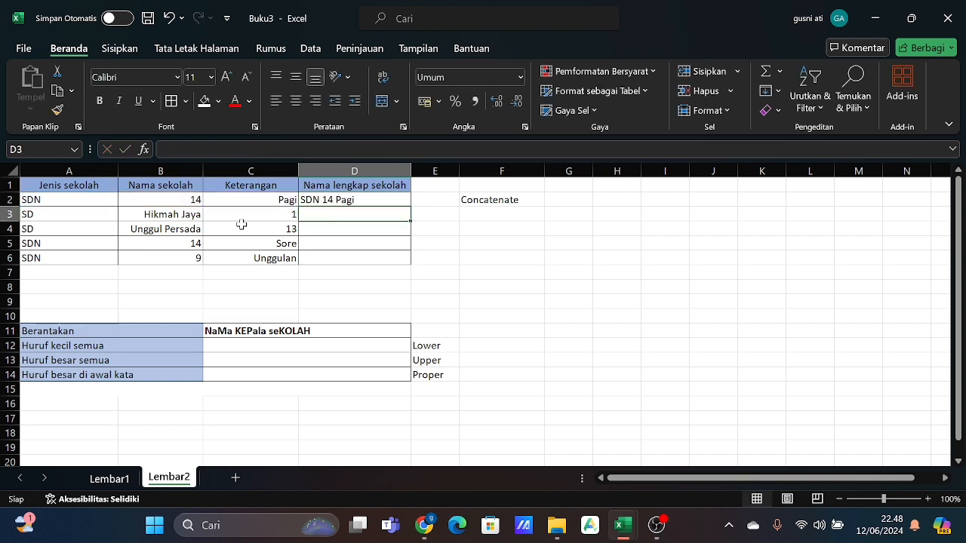
- Fill the CONCATENATE formula from D2 down to D6 for the remaining schools
click(377, 200)
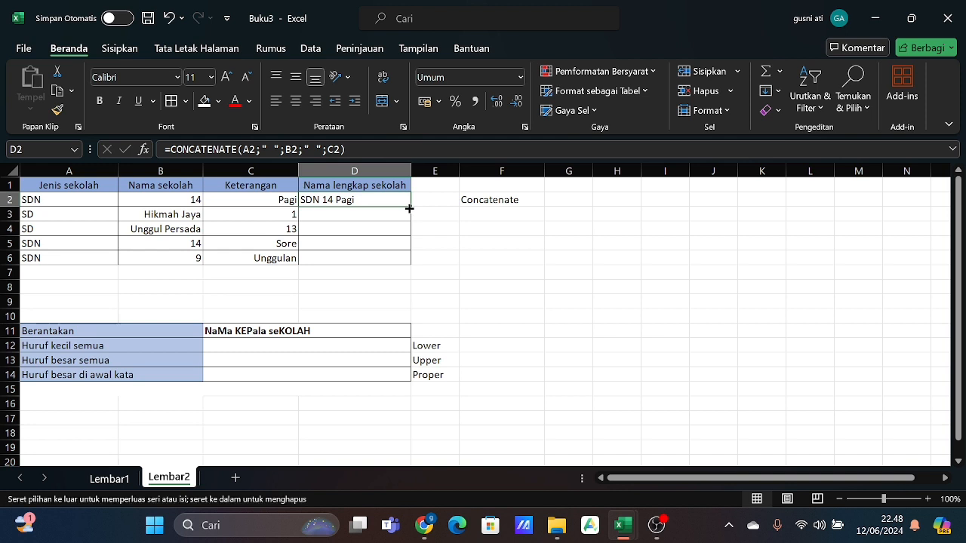
double_click(410, 207)
click(451, 274)
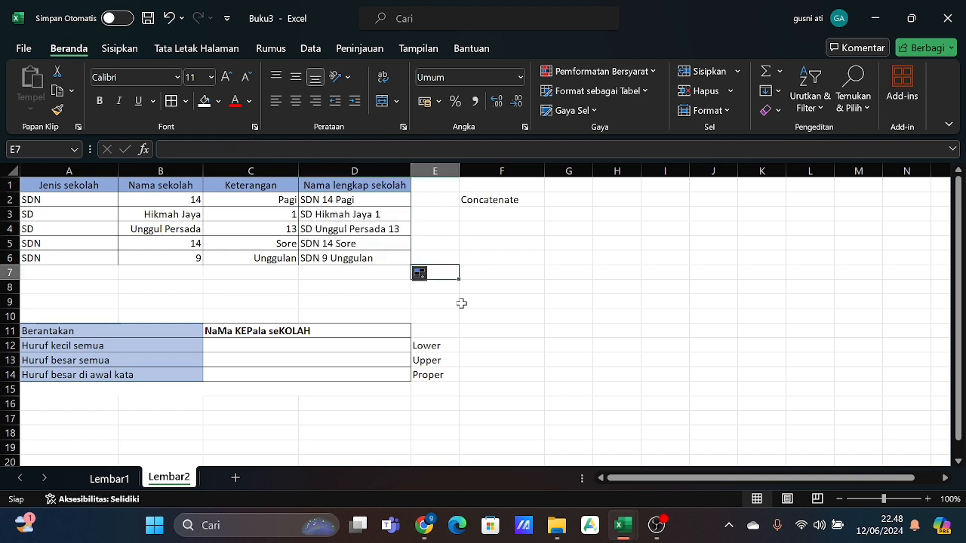
- Enter =LOWER(C11) in C12 to convert the messy text to all lowercase (Huruf kecil semua)
scroll(461, 303, down, 1)
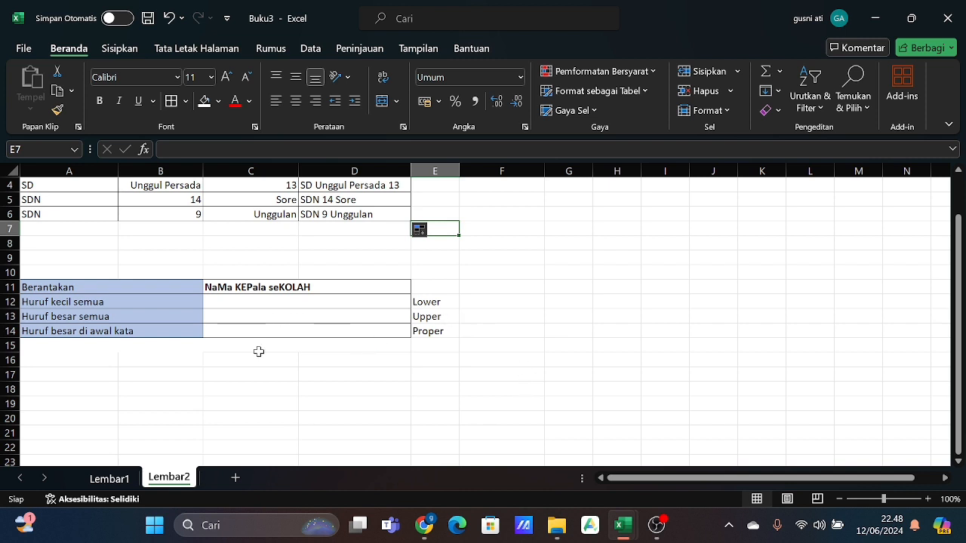
click(295, 307)
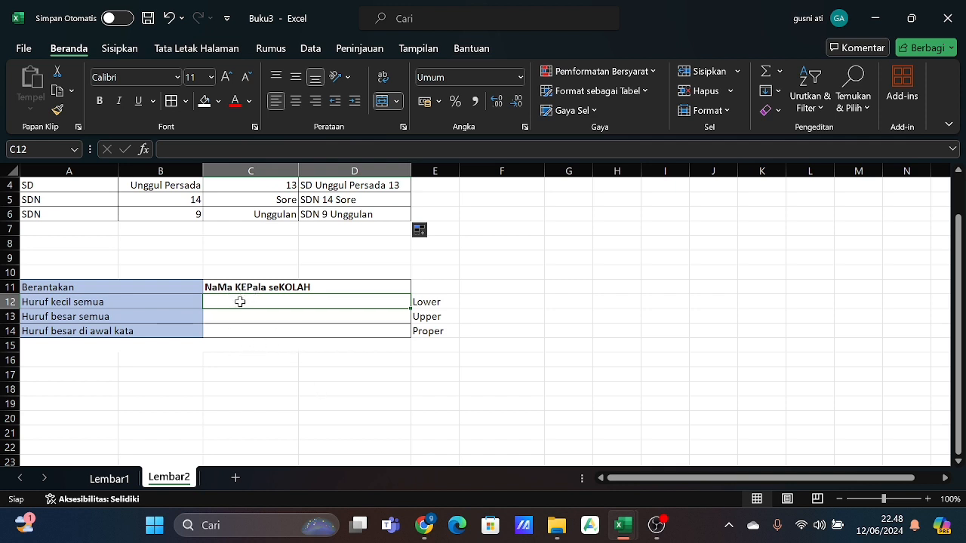
text(=)
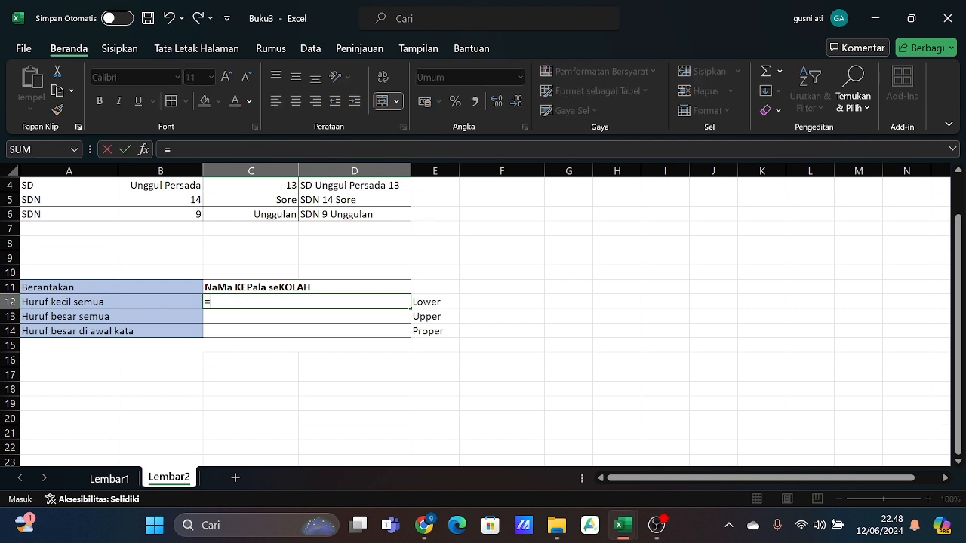
text(low)
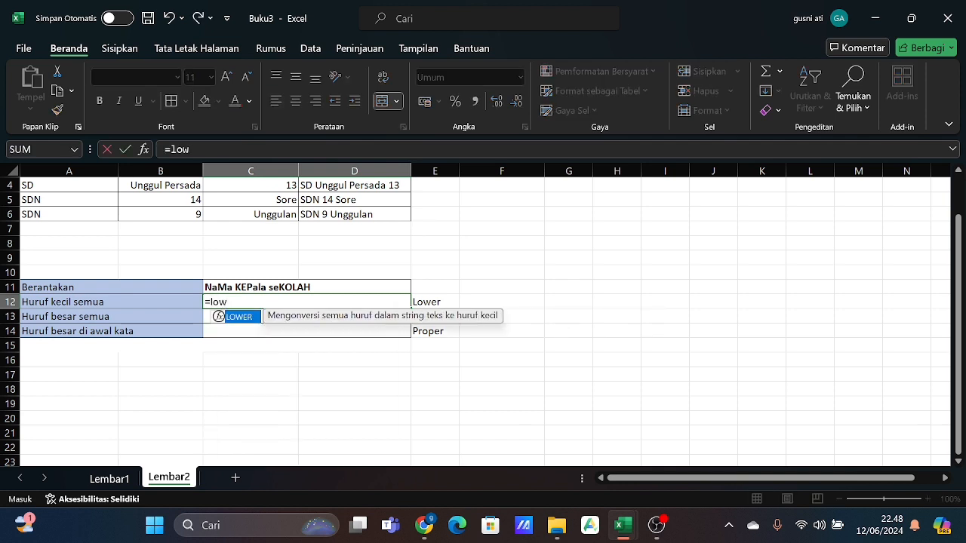
text(er()
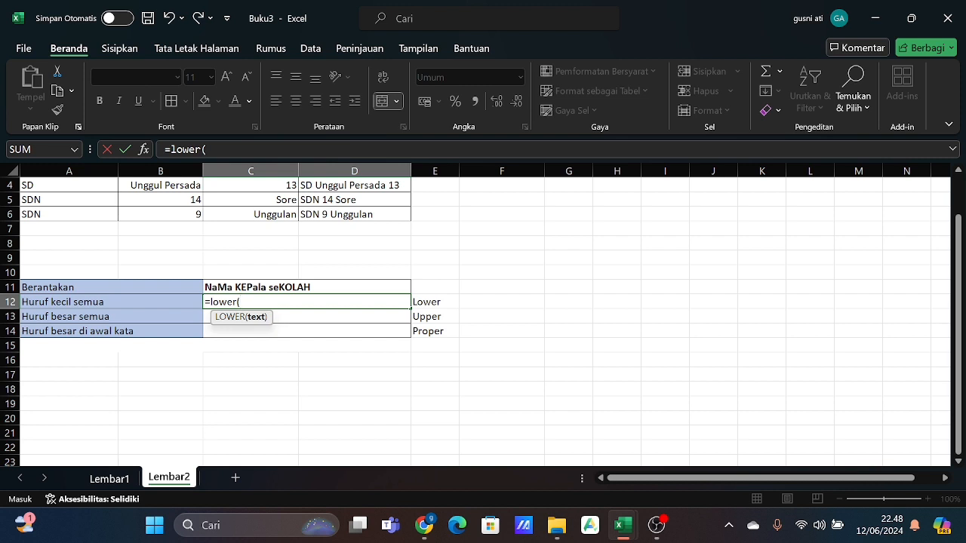
click(226, 285)
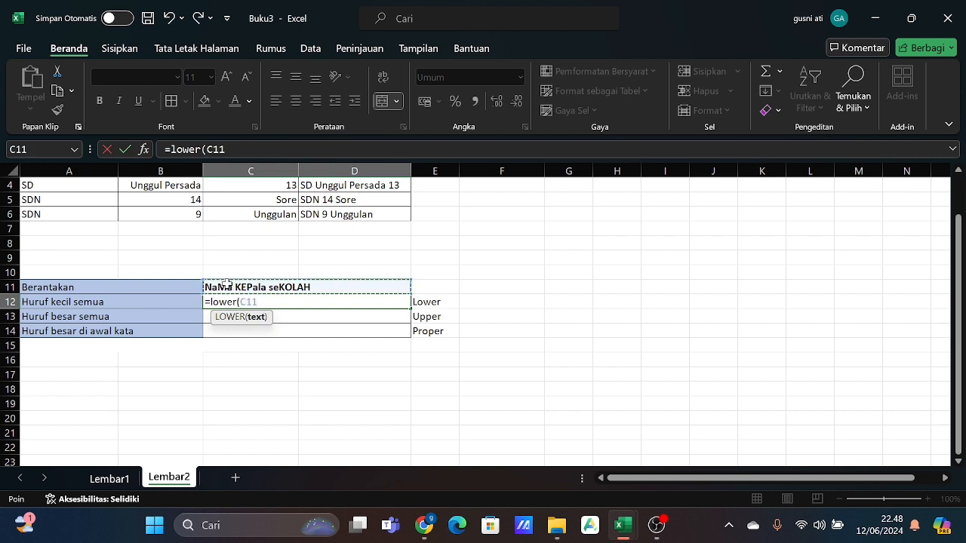
text())
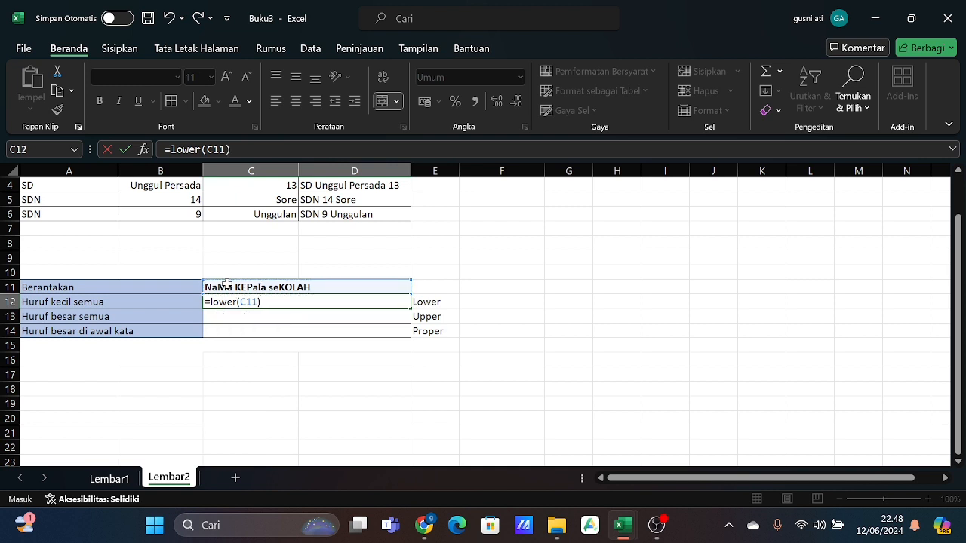
key(Return)
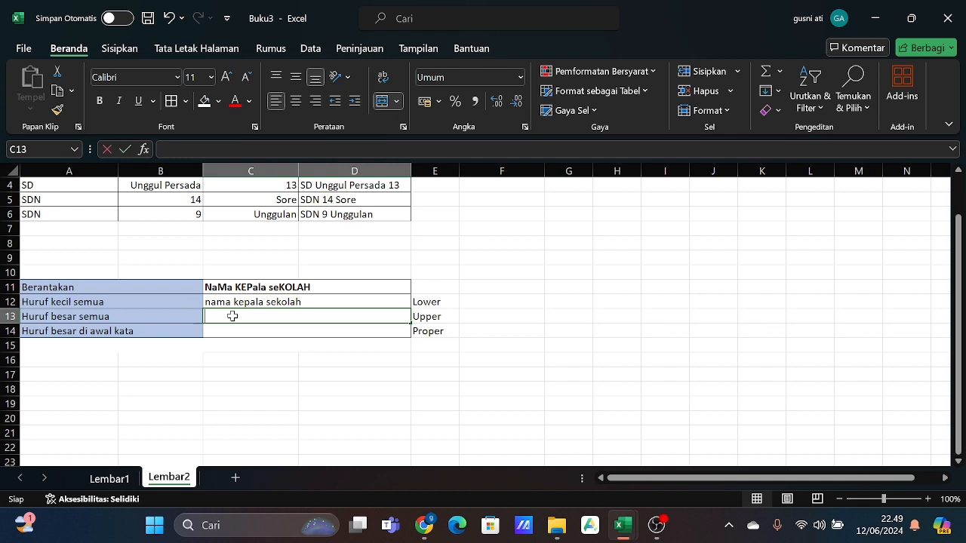
- Enter =UPPER(C12) in C13 to convert the text to all uppercase (Huruf besar semua)
text(=)
text(upper)
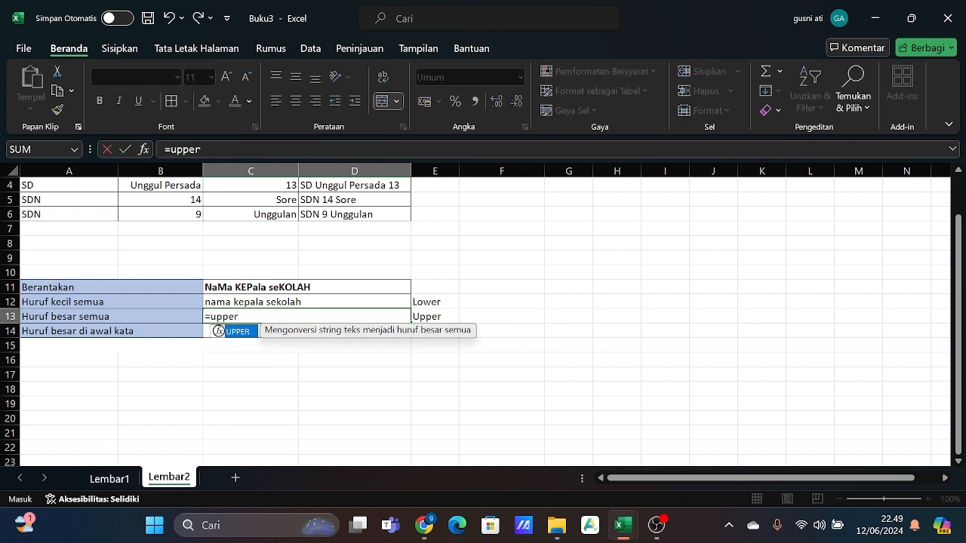
text(()
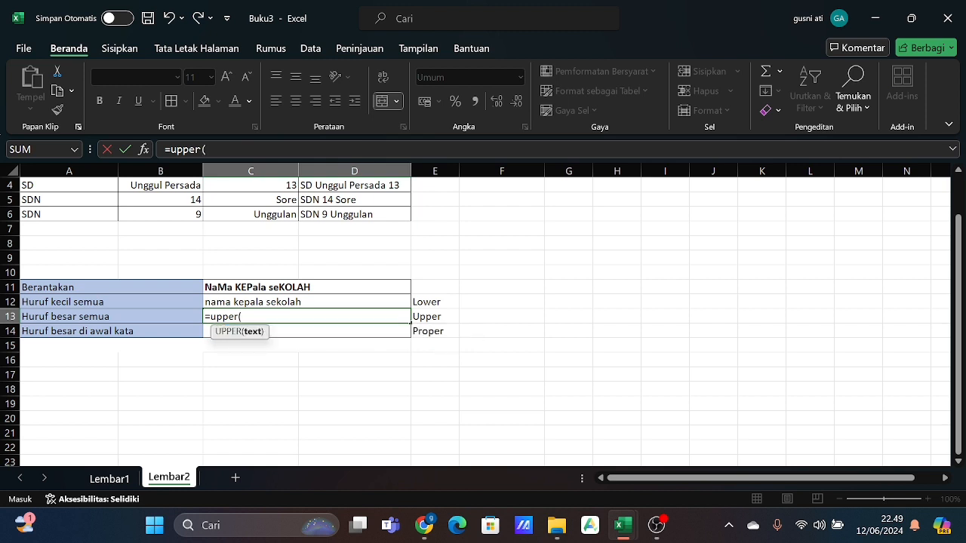
click(231, 299)
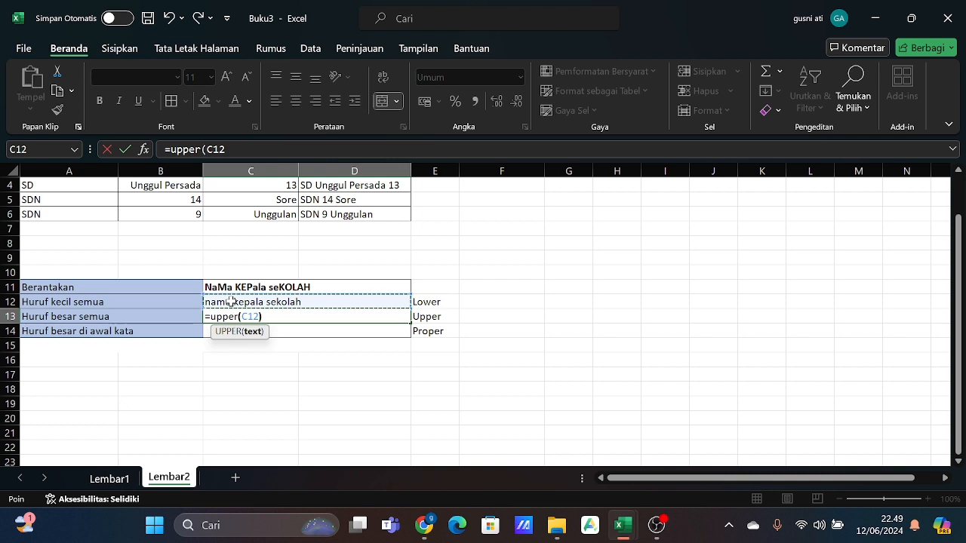
text())
key(Return)
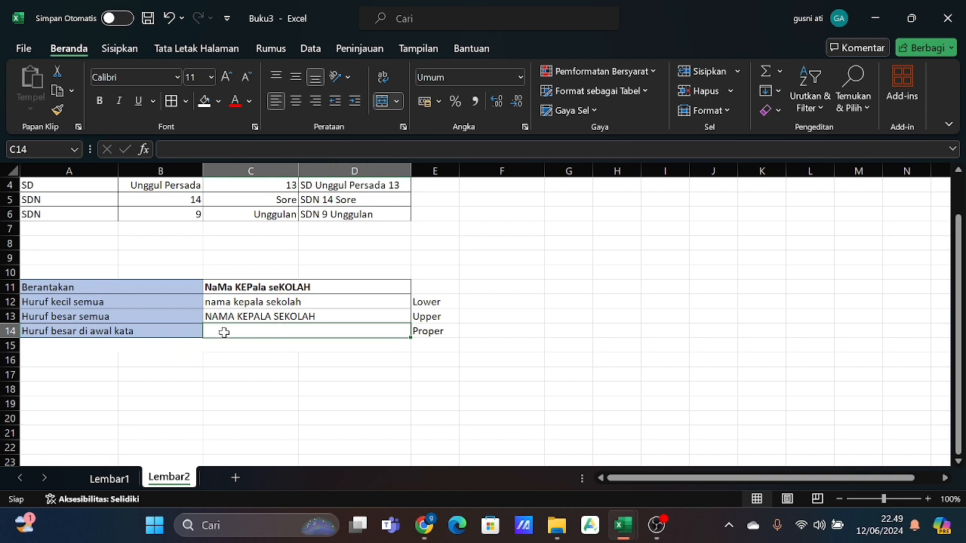
- Enter =PROPER(C13) in C14 to capitalise the first letter of each word (Huruf besar di awal kata)
text(=)
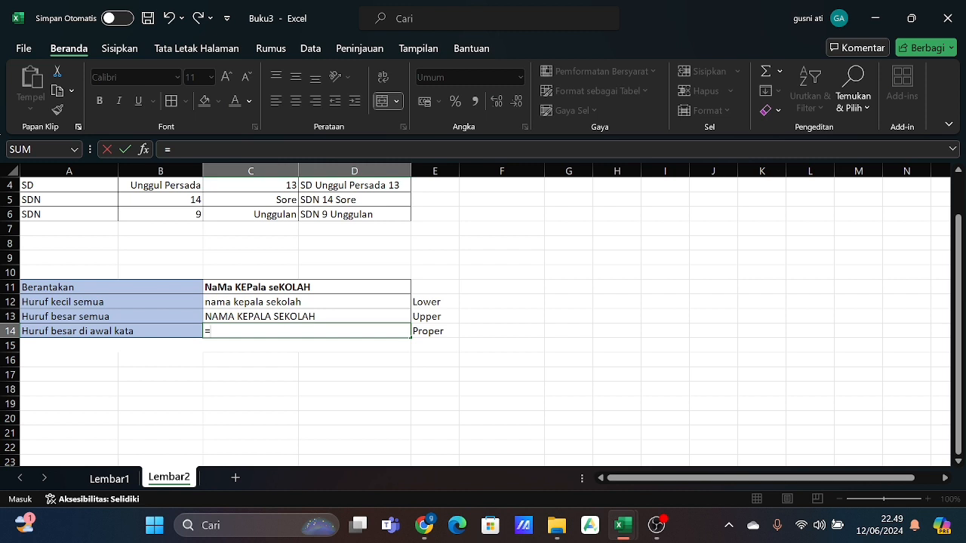
text(prop)
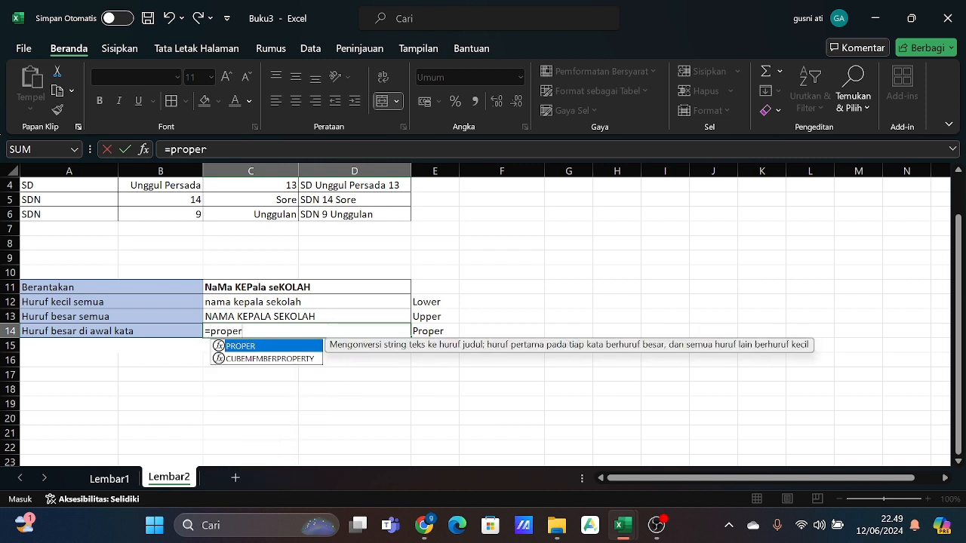
text(er()
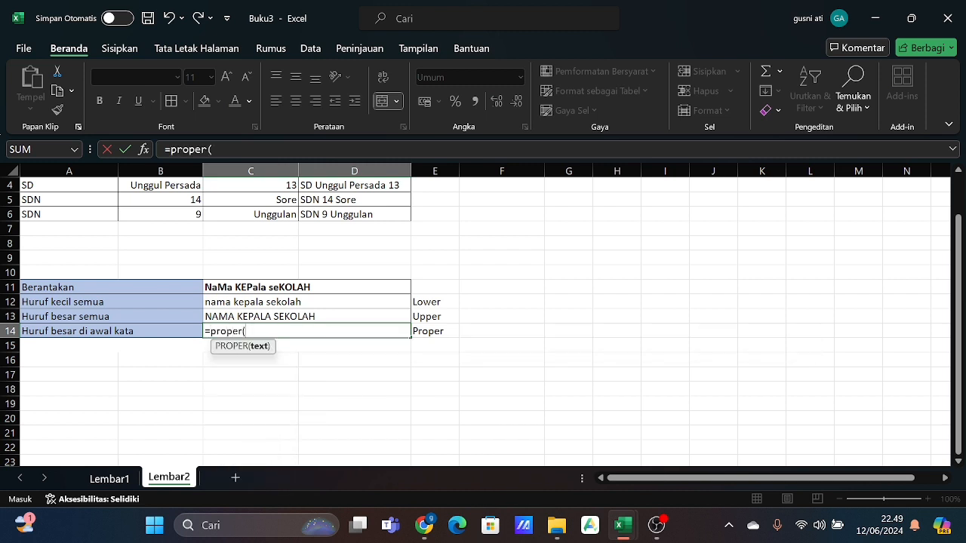
click(238, 318)
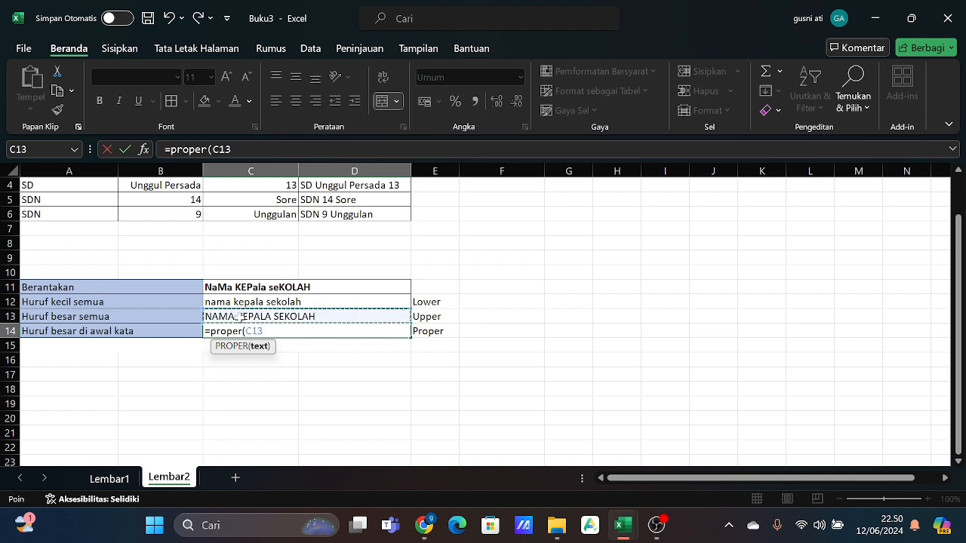
text())
key(Return)
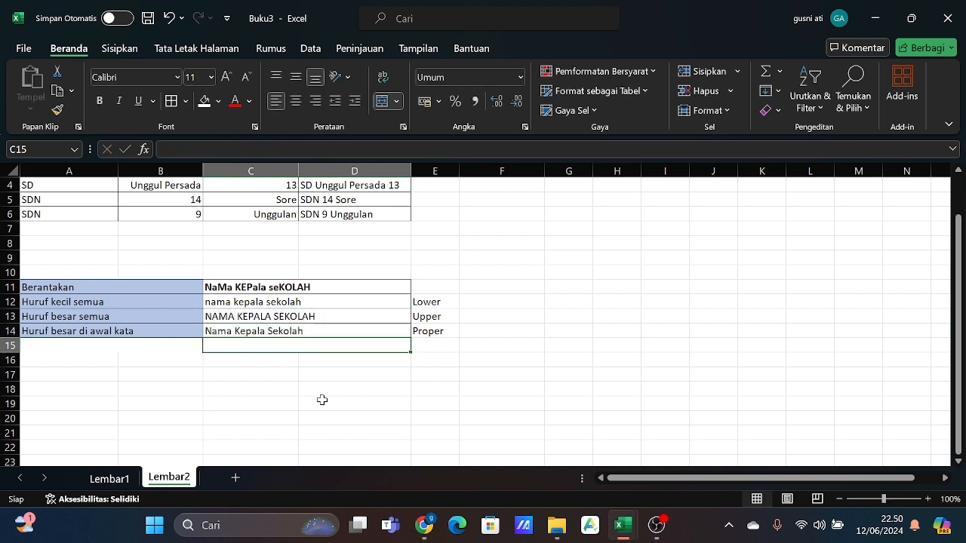
click(355, 415)
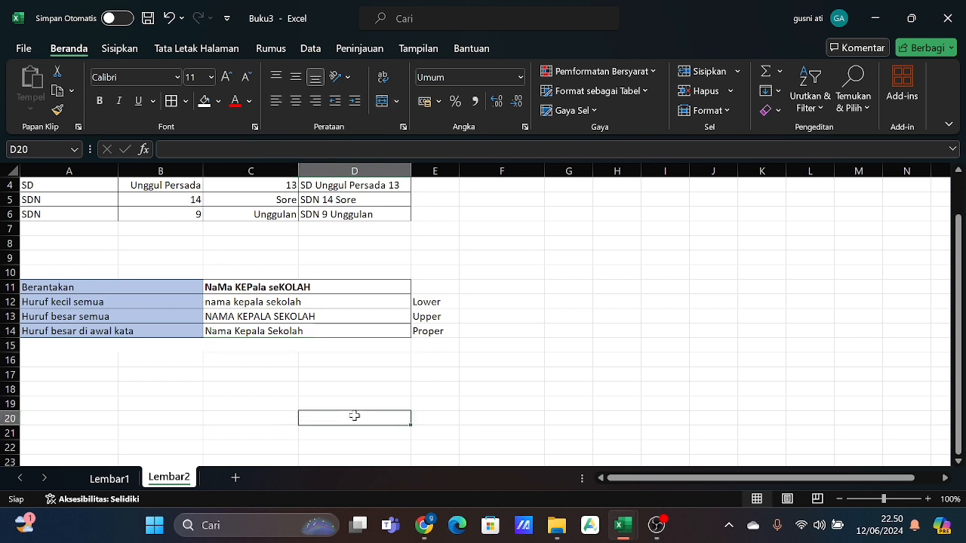
scroll(355, 416, up, 1)
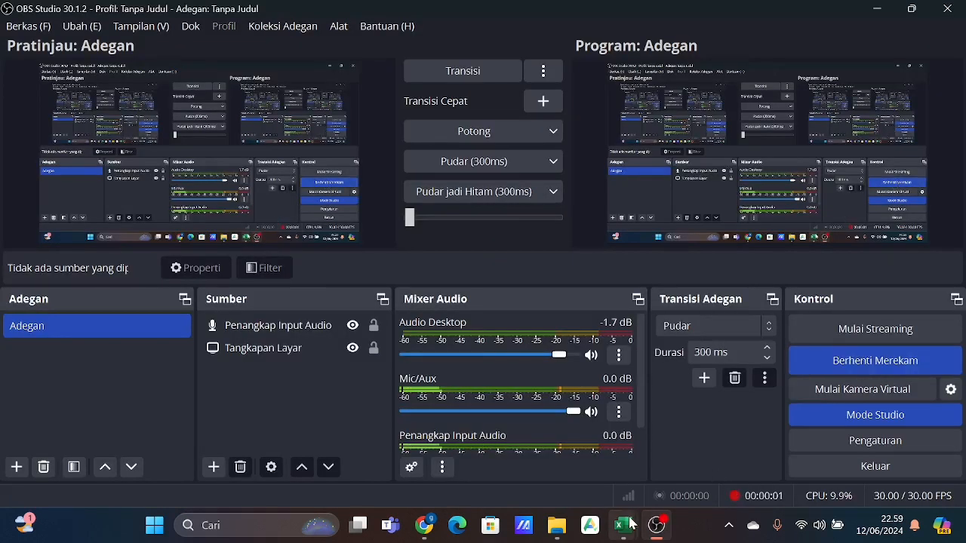
- Switch to the Buku3 workbook in Excel and bring up the order table on Lembar3
mouse_move(623, 525)
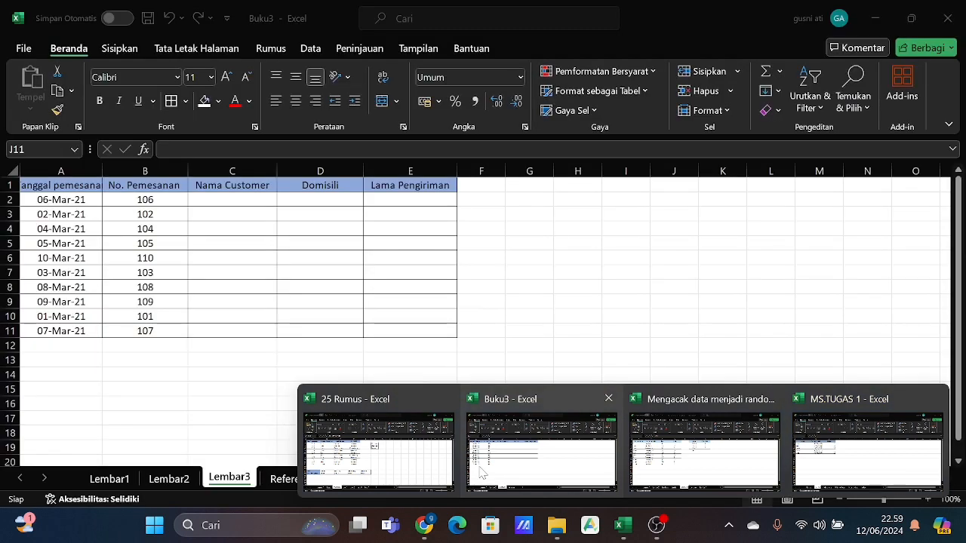
click(483, 473)
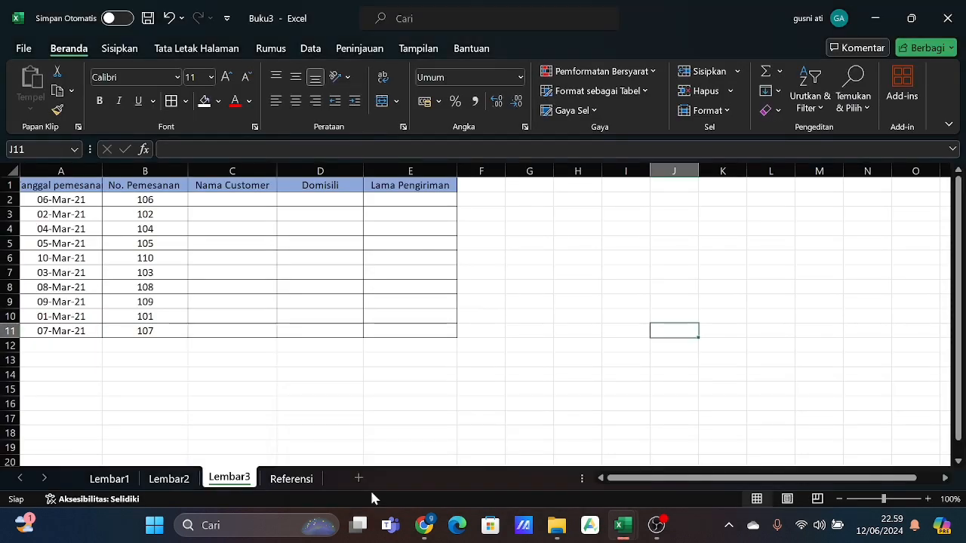
click(181, 479)
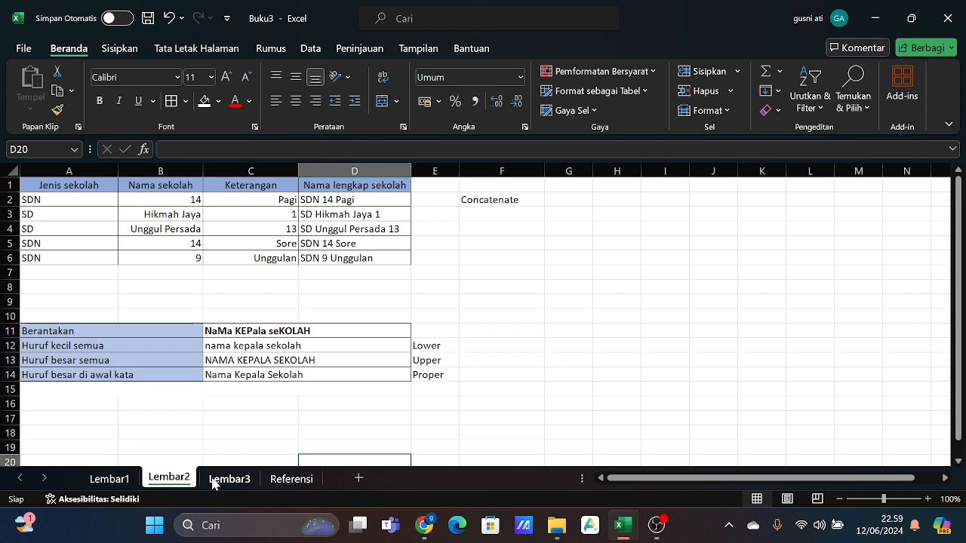
click(213, 482)
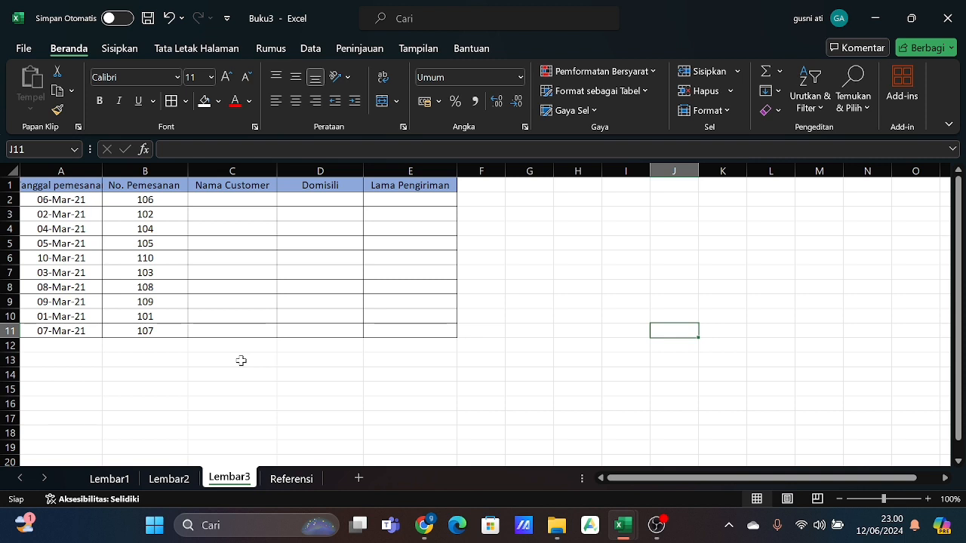
- Examine the order dates on Lembar3 and the customer and delivery-time tables on the Referensi sheet
click(26, 193)
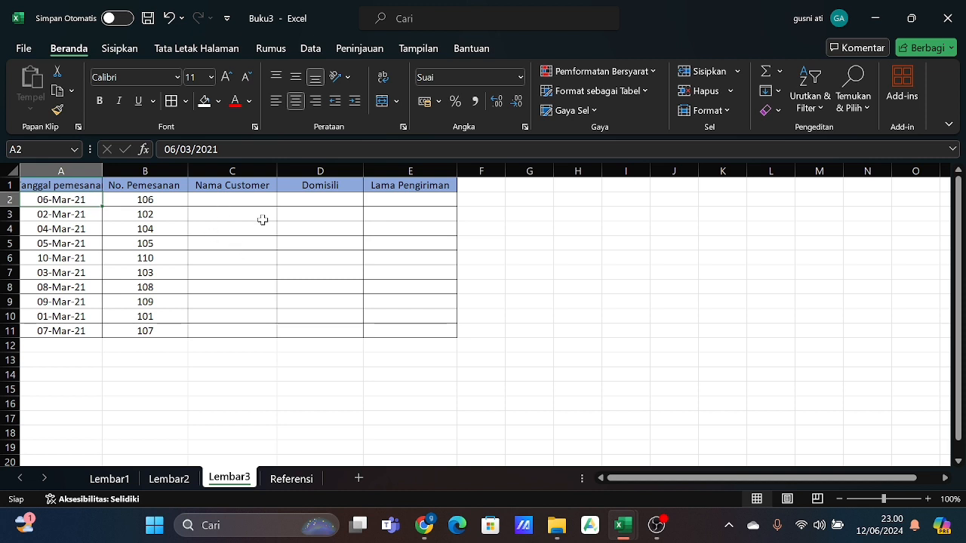
click(284, 478)
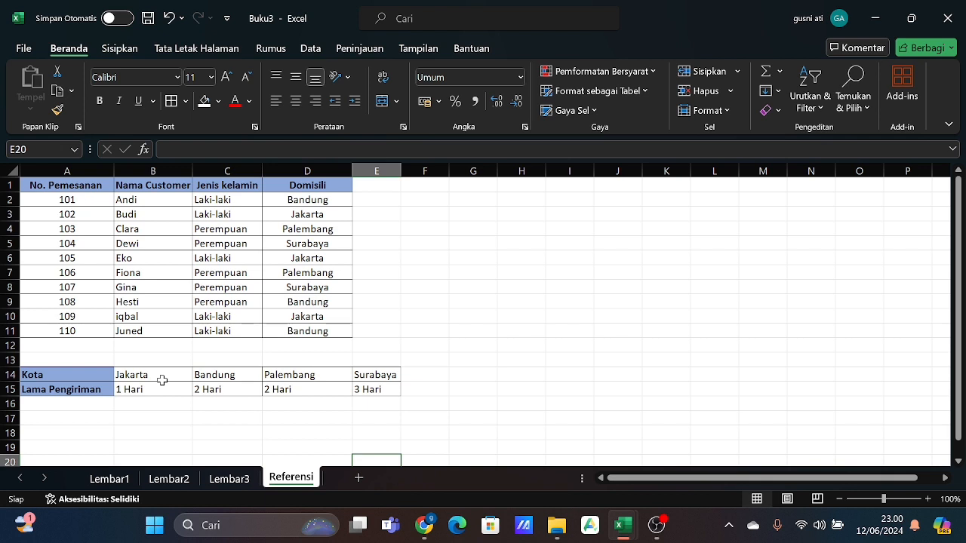
click(218, 480)
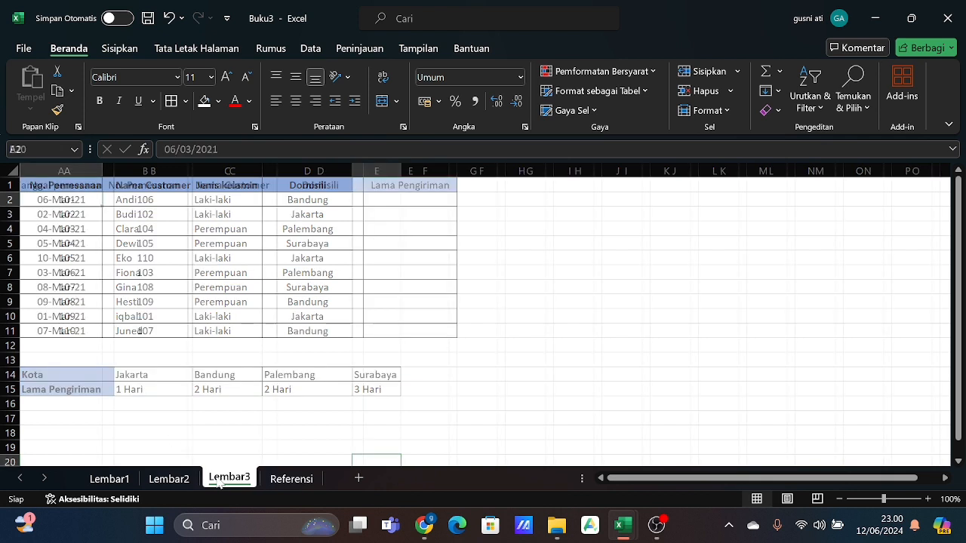
- Enter =VLOOKUP(B2;Referensi!$A$1:$D$11;2;0) in C2 of Lembar3 to look up the Nama Customer by order number
click(238, 196)
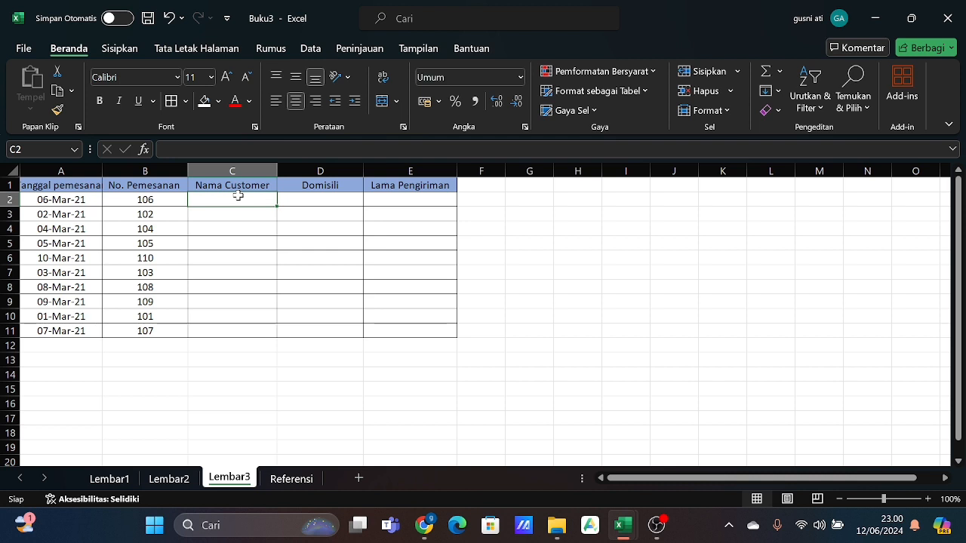
text(=)
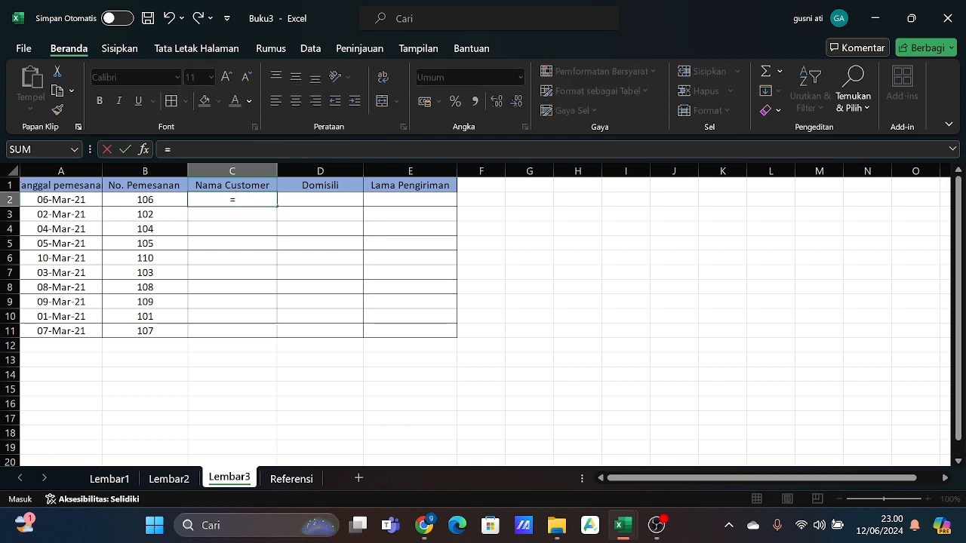
text(vlookup)
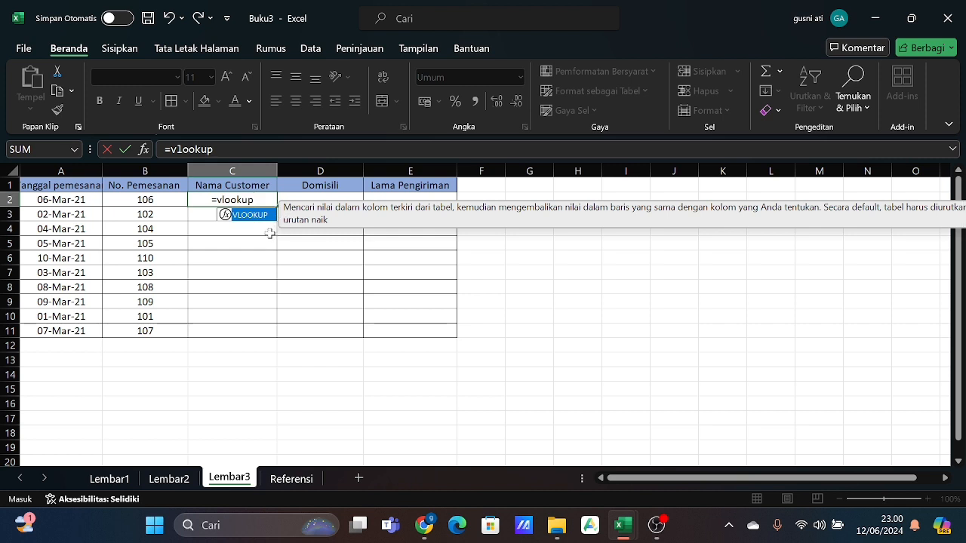
text(()
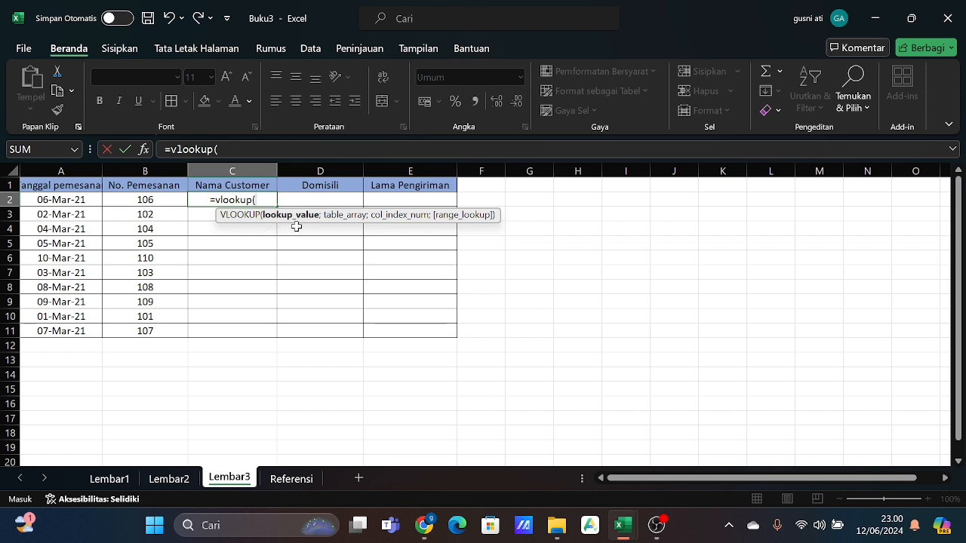
click(158, 202)
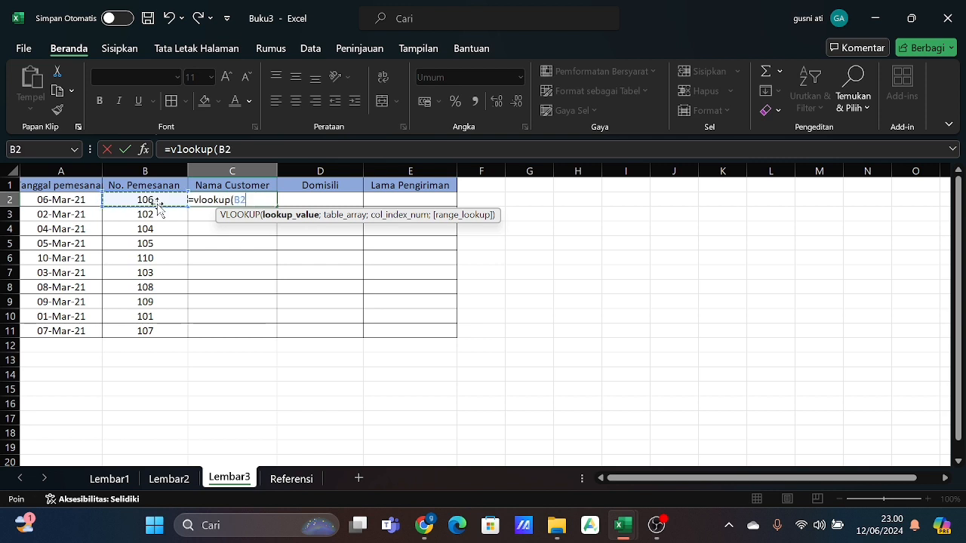
text(;)
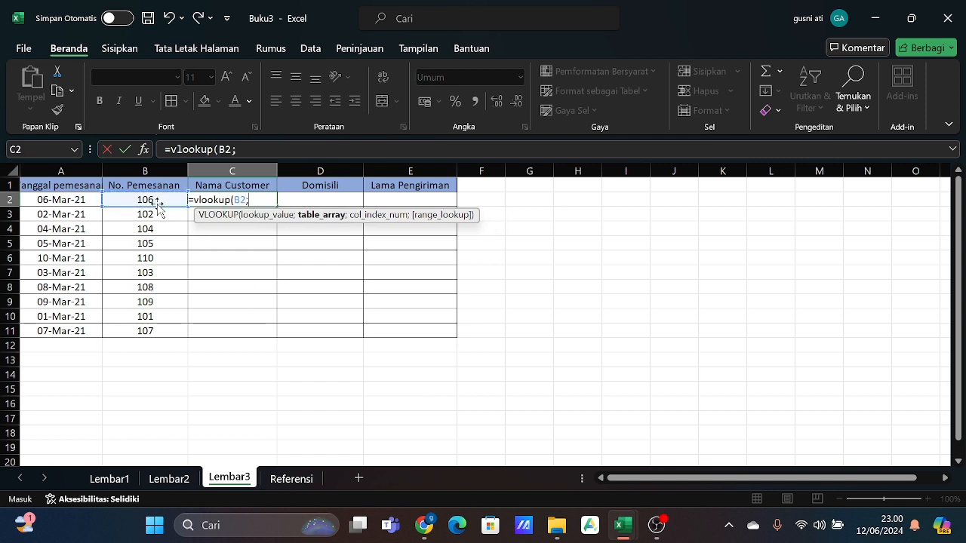
click(291, 478)
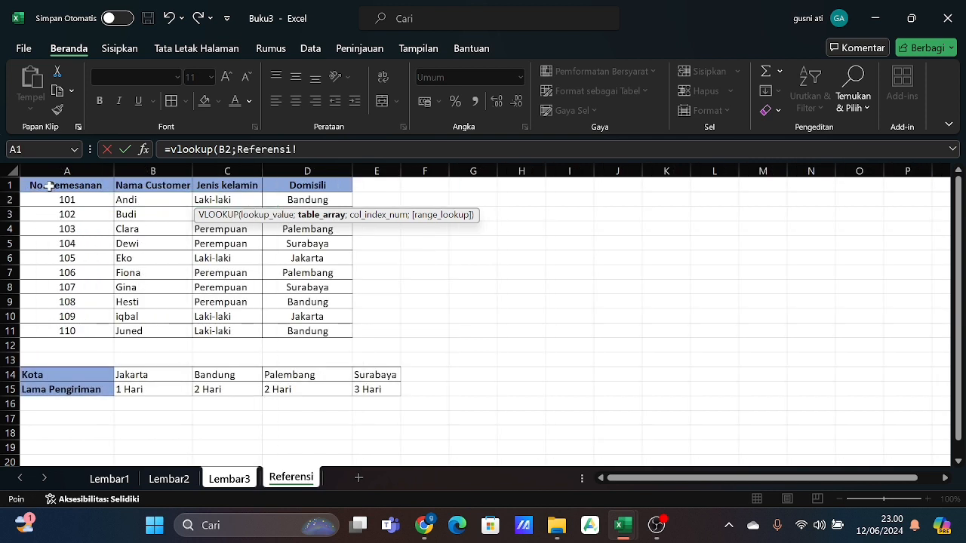
drag(46, 186, 308, 332)
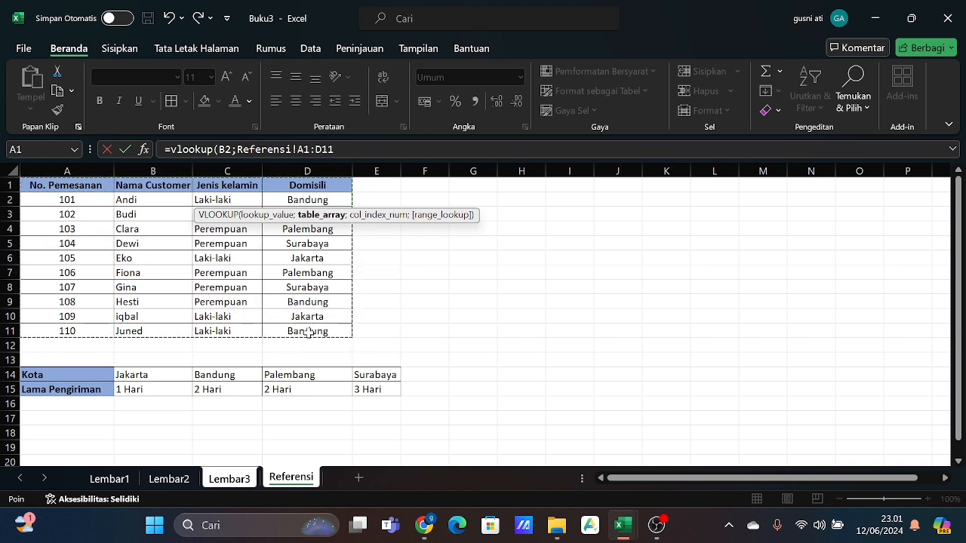
key(F4)
text(;2)
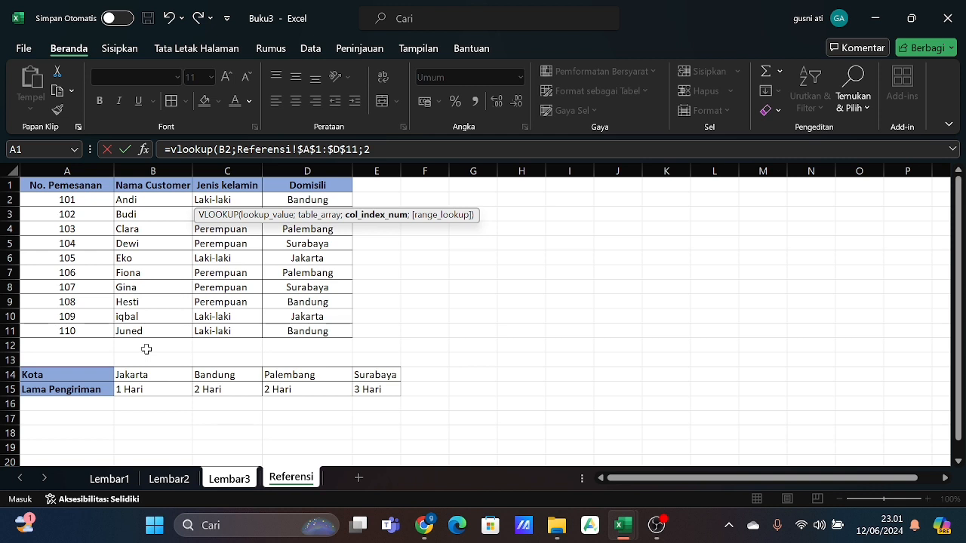
text(;)
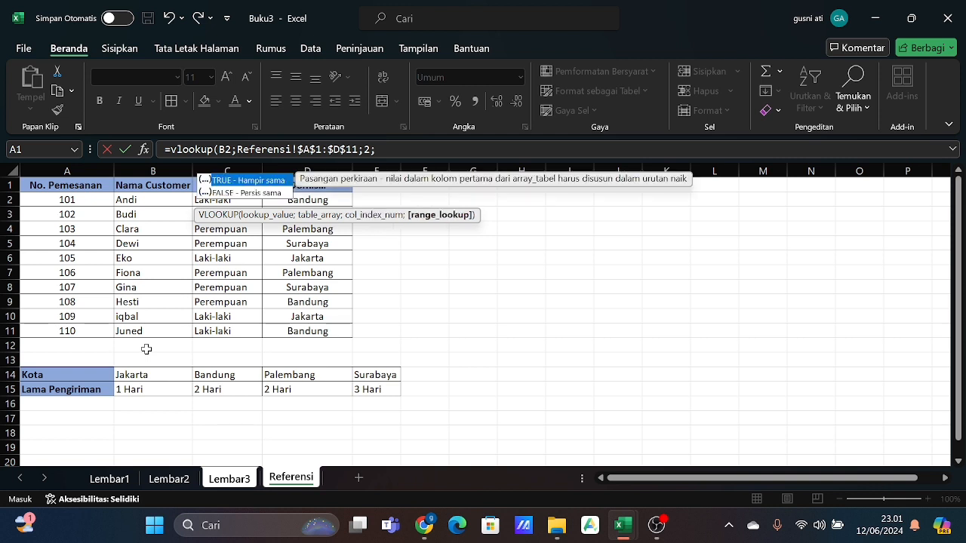
text(0))
key(Return)
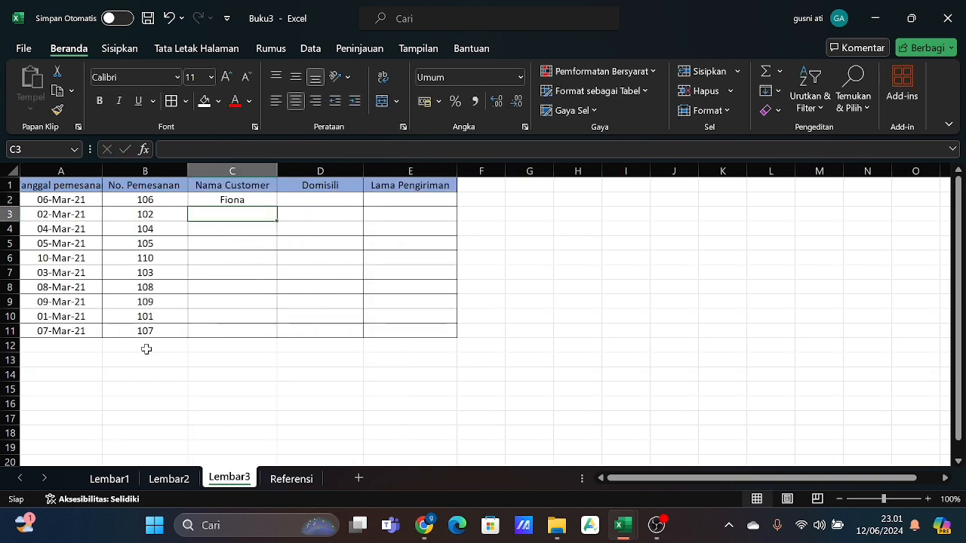
- Fill the Nama Customer VLOOKUP formula from C2 down to C11 for the remaining orders
drag(205, 195, 273, 337)
click(264, 203)
click(377, 428)
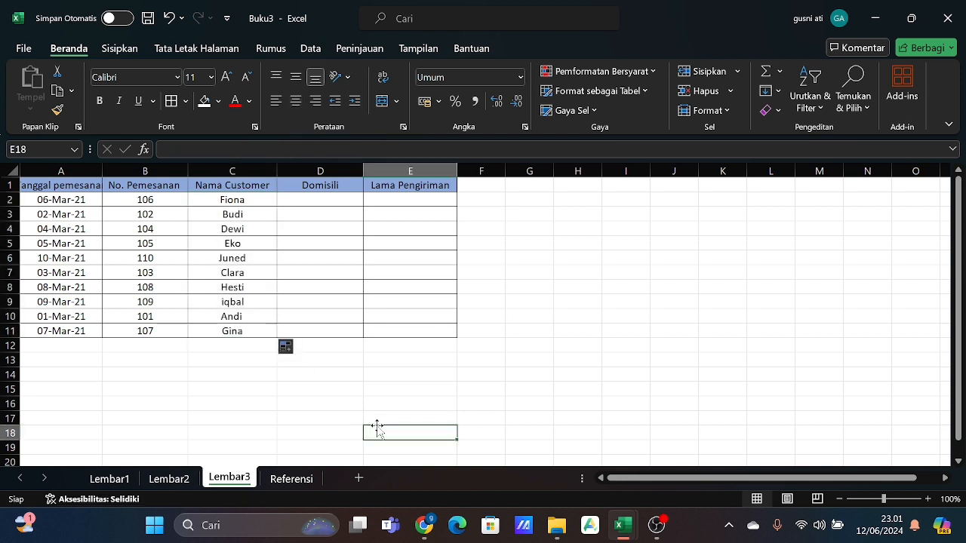
- Enter =VLOOKUP(B2;Referensi!A1:D11;4;0) in D2 of Lembar3 to look up the Domisili by order number
click(292, 479)
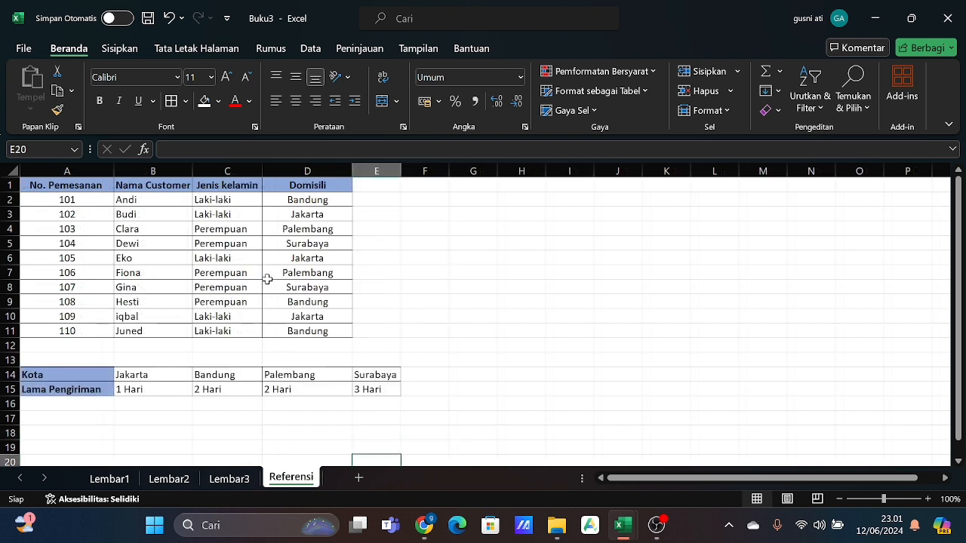
click(243, 487)
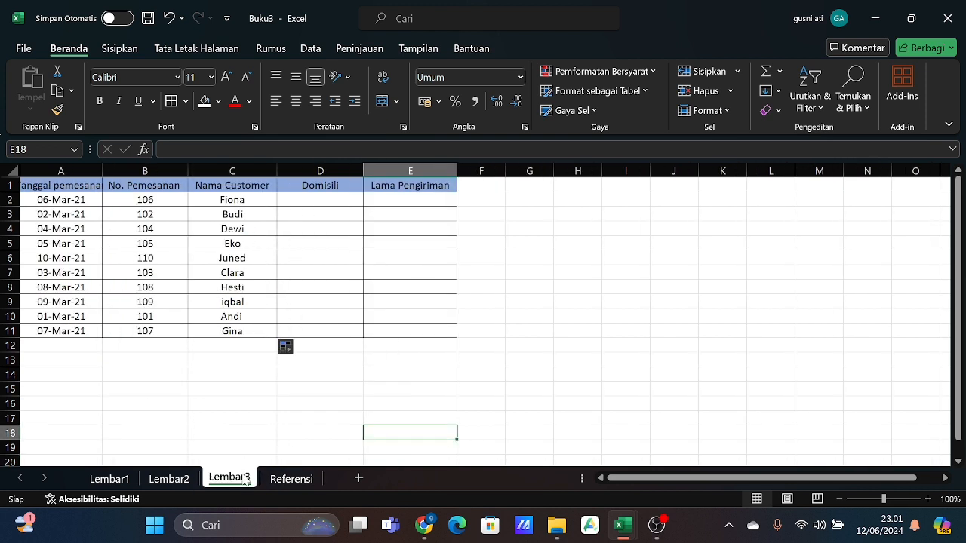
click(298, 196)
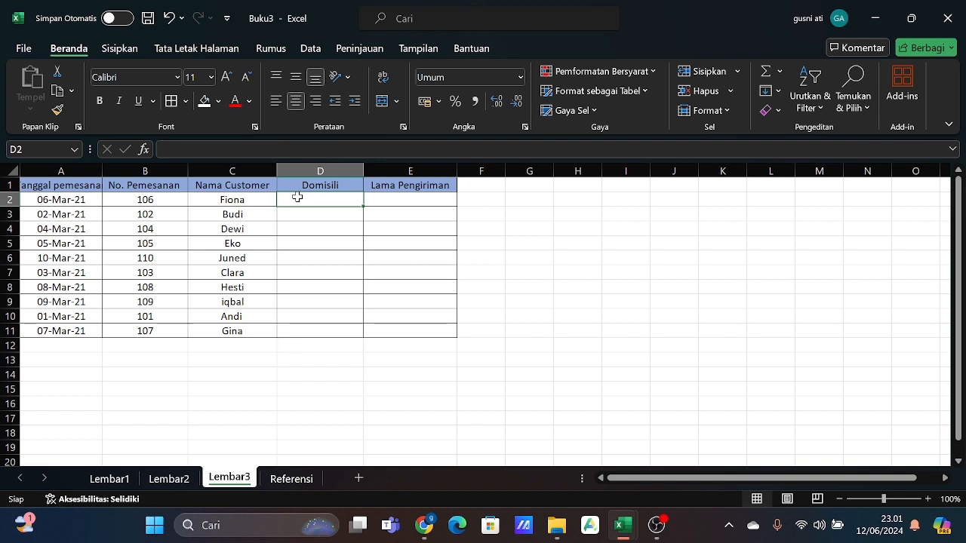
text(=vloo)
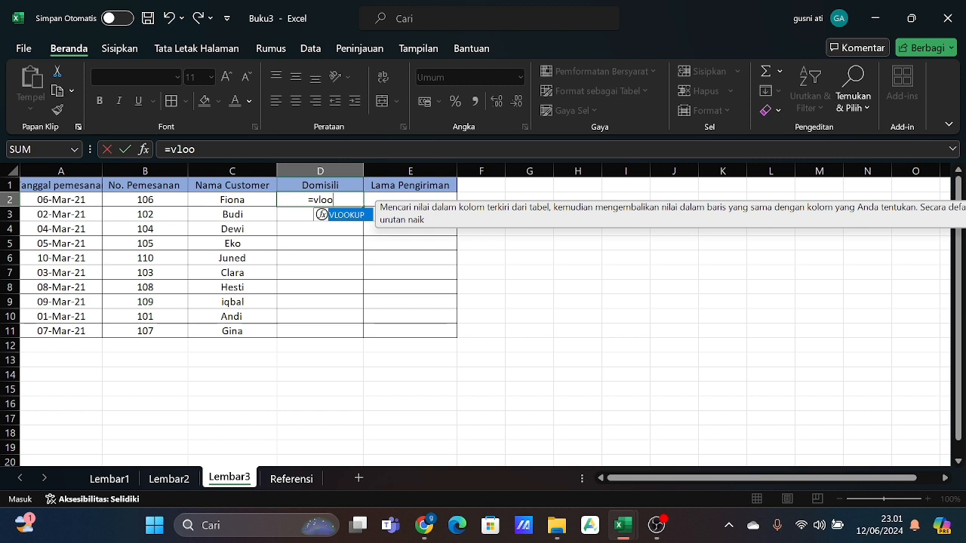
text(kup)
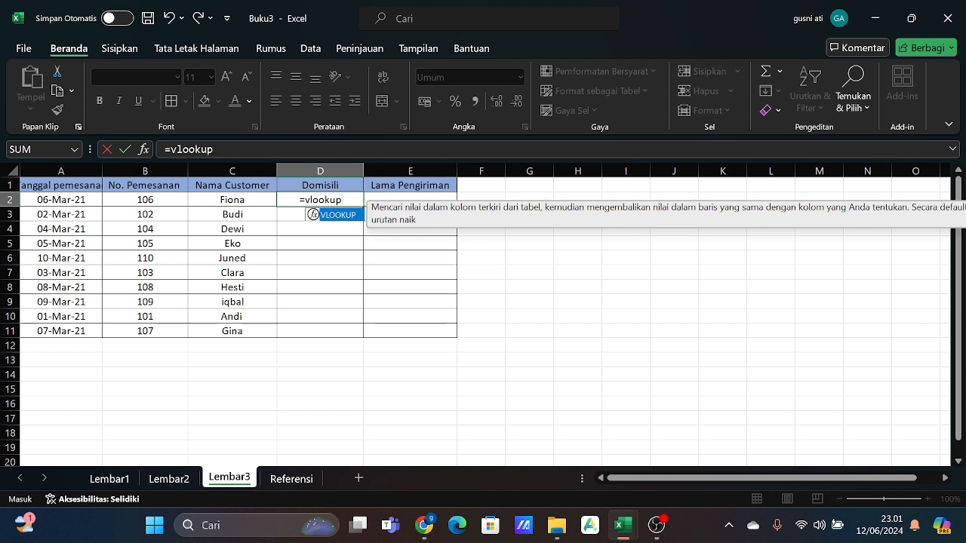
text(()
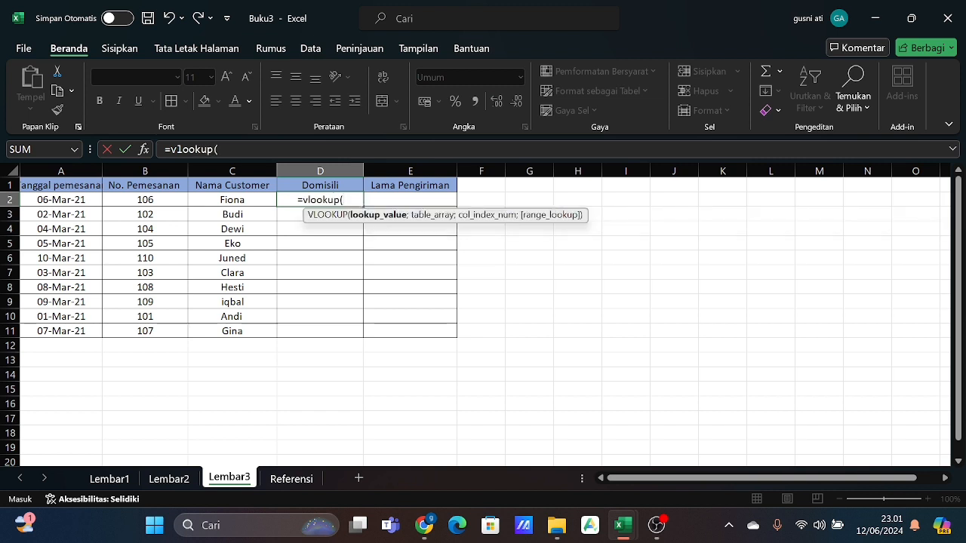
click(158, 201)
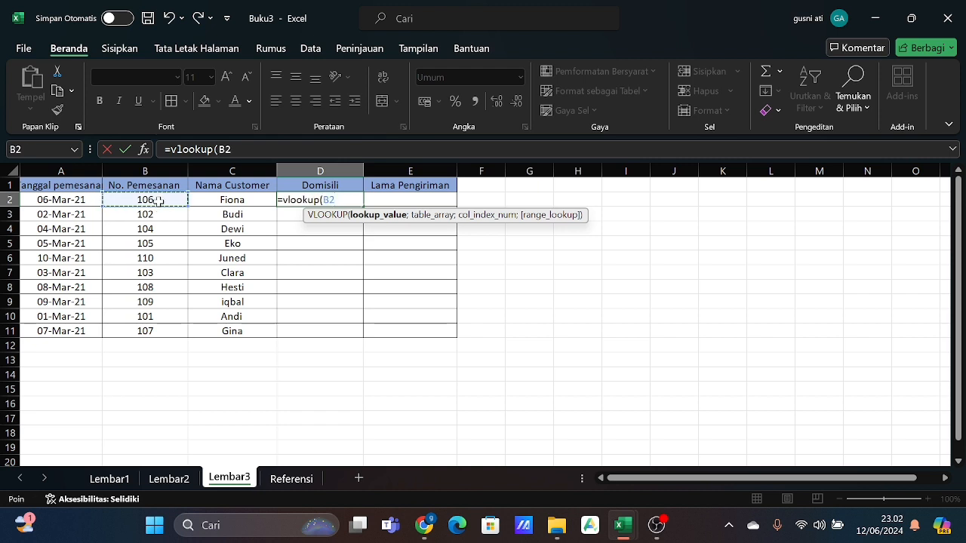
text(;)
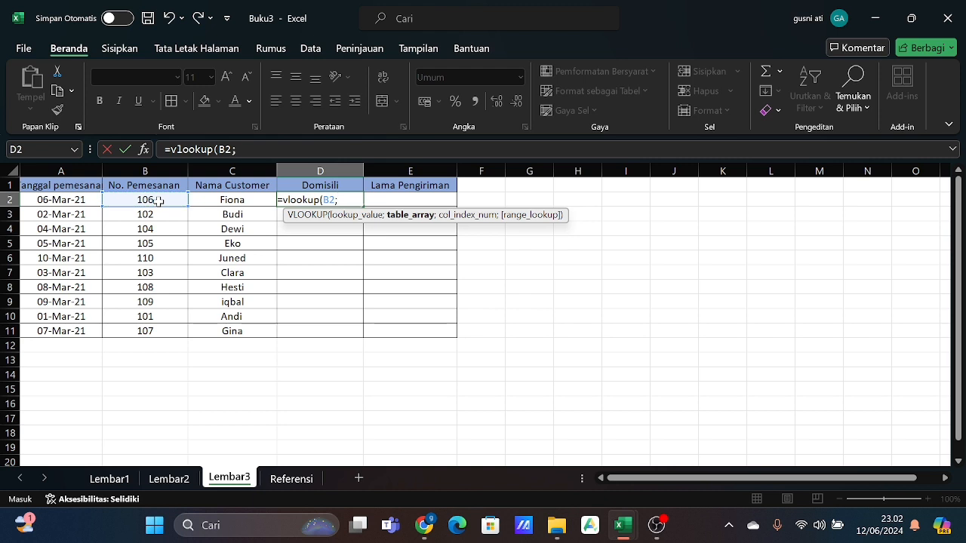
click(279, 481)
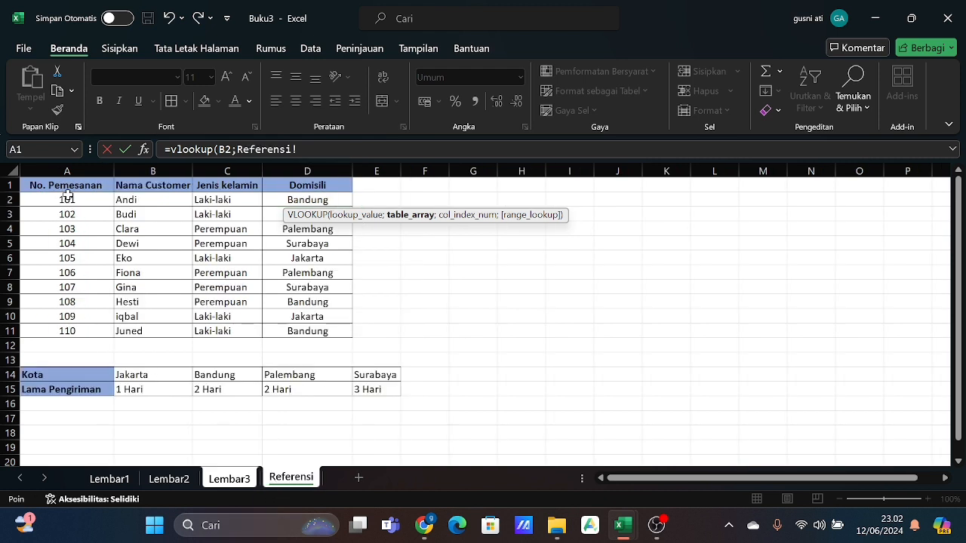
drag(64, 185, 110, 220)
drag(279, 317, 304, 330)
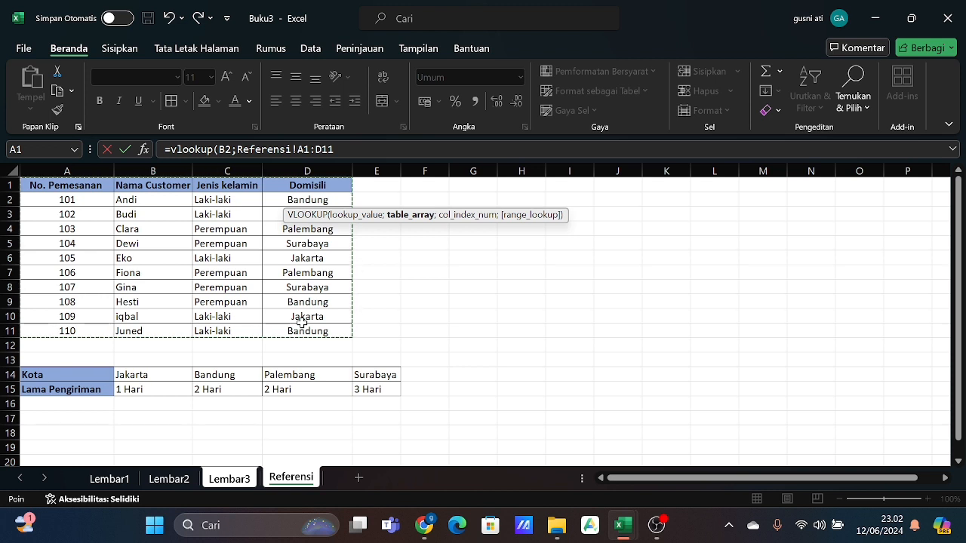
text(;)
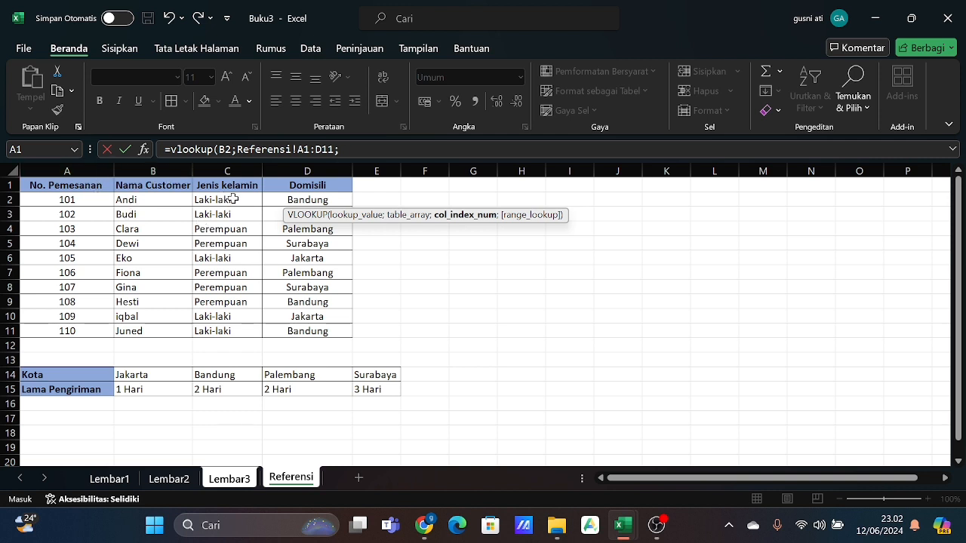
text(4;)
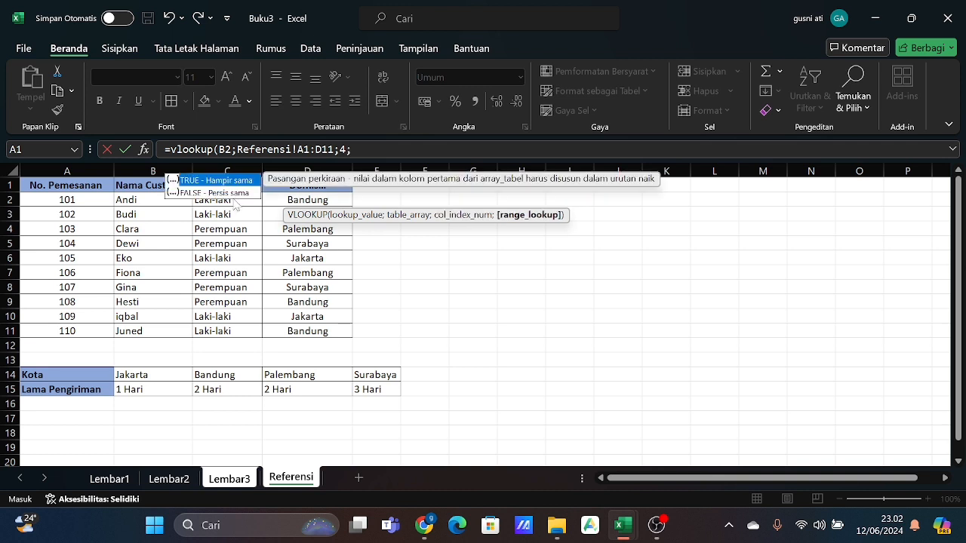
text(0))
key(Return)
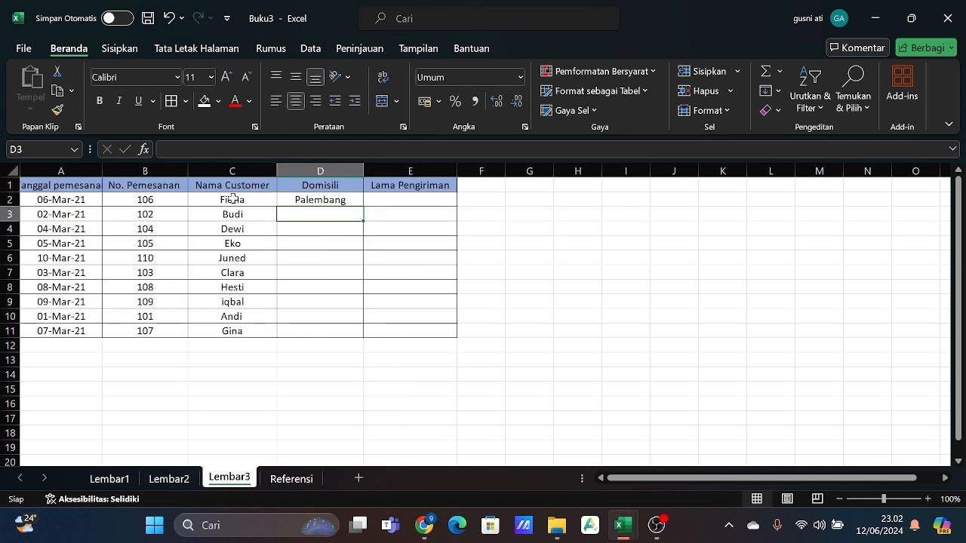
- Fill the Domisili VLOOKUP formula from D2 down to D10 and reselect D2
click(311, 199)
drag(363, 205, 367, 322)
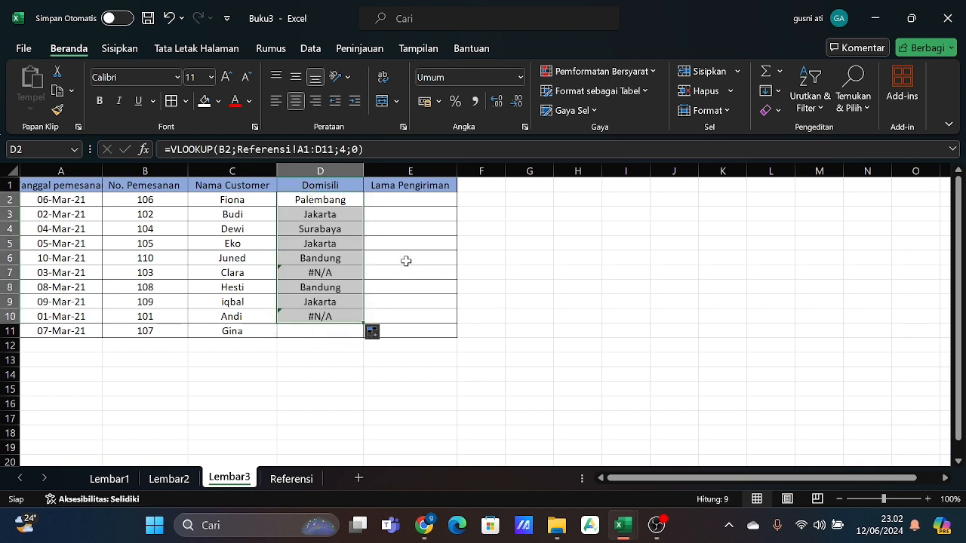
click(444, 278)
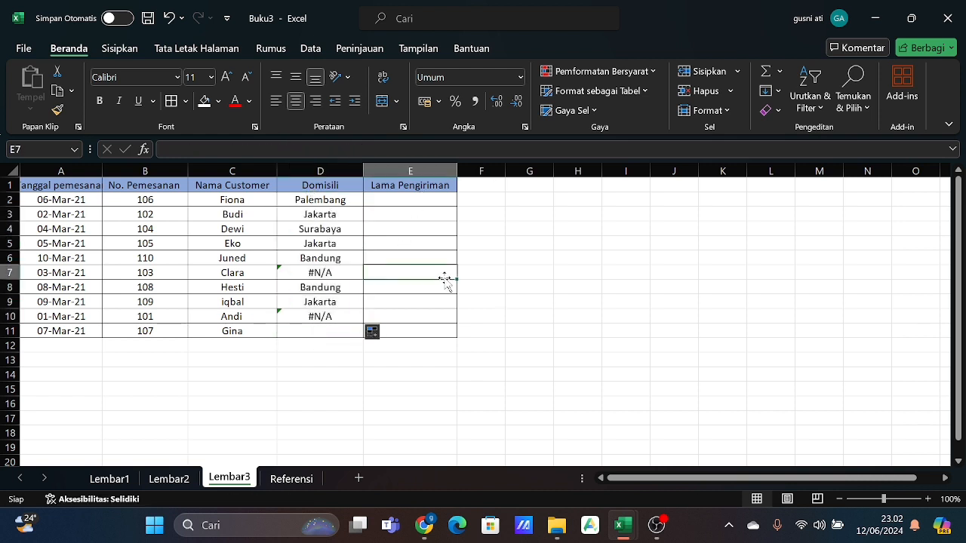
click(341, 202)
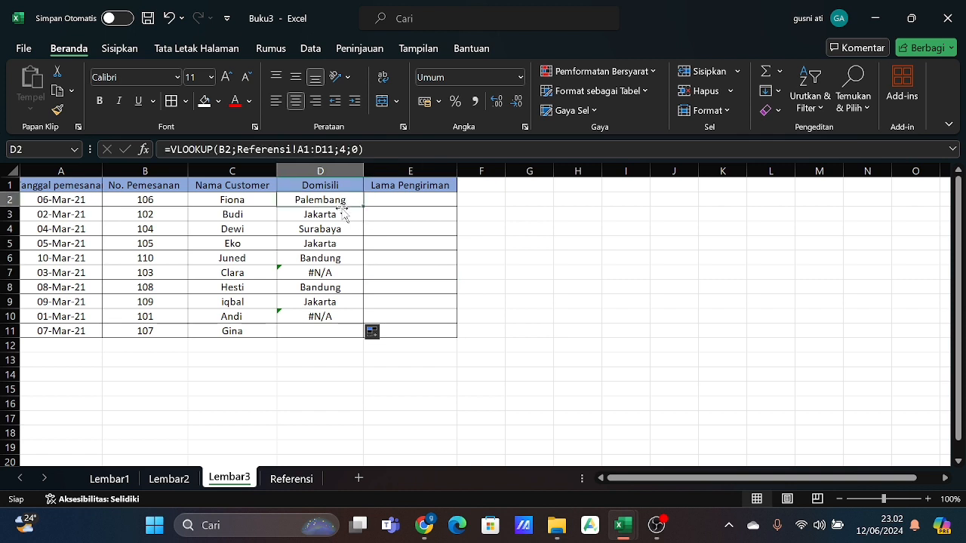
- Clear the Domisili formulas from D2 through D11 of Lembar3
key(shift+Down)
key(shift+Down)
key(shift+Down)
key(shift+Down)
key(shift+Down)
key(shift+Down)
key(shift+Down)
key(shift+Down)
key(shift+Down)
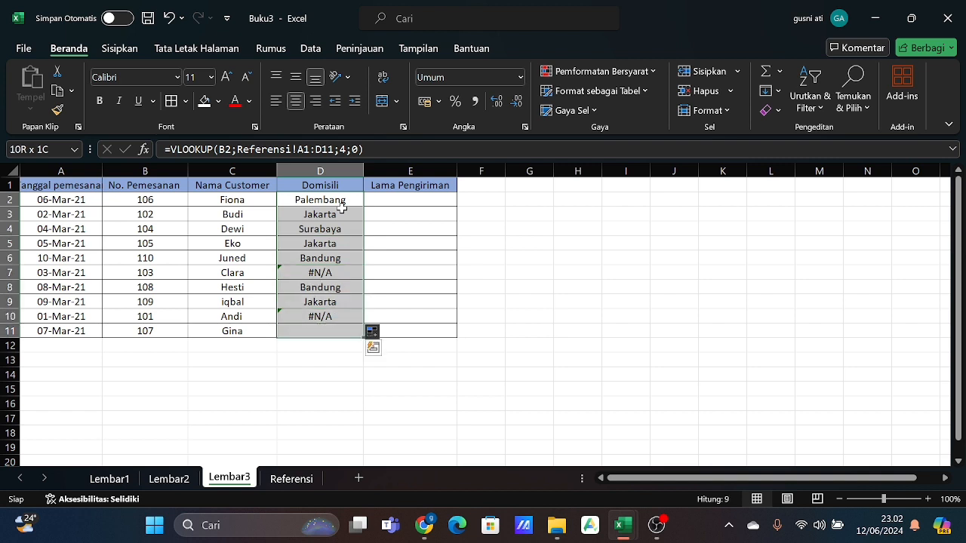
key(Delete)
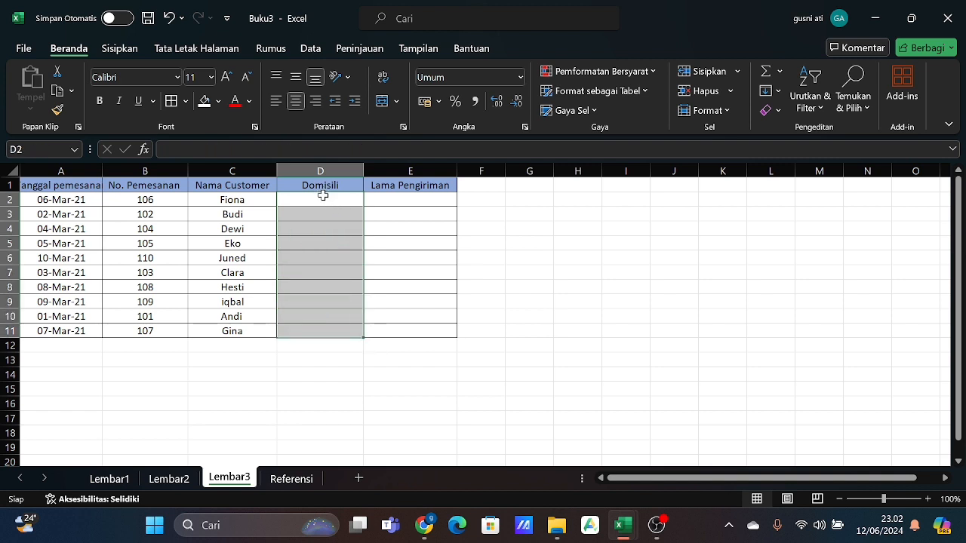
- Enter =VLOOKUP(B2;Referensi!$A$1:$D$11;4;0) in D2 of Lembar3 to look up the Domisili with a locked table range
click(323, 196)
text(=)
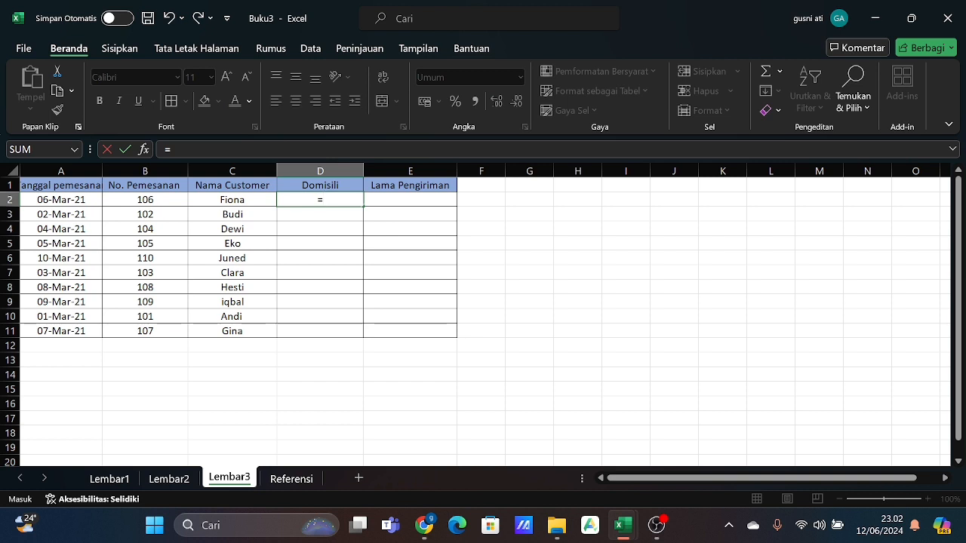
text(vloo)
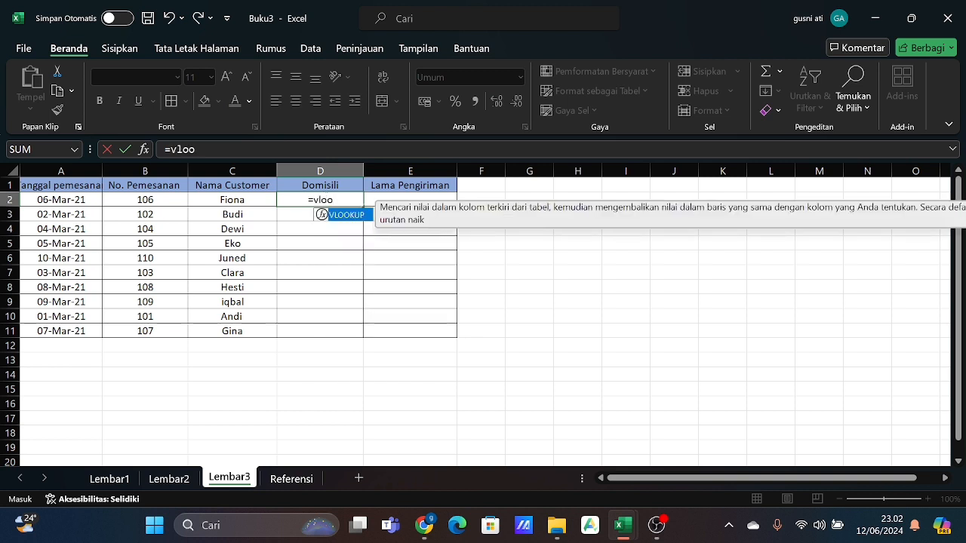
text(kup)
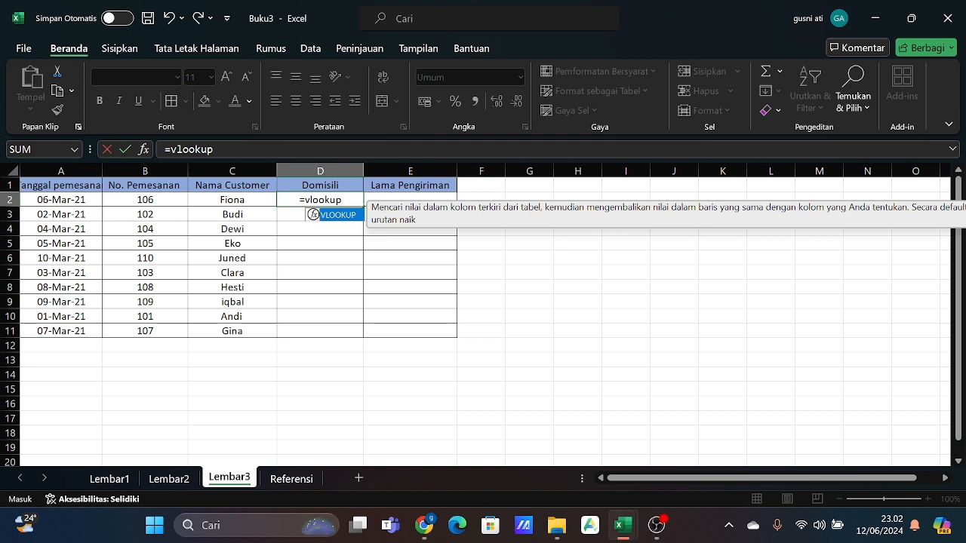
text(()
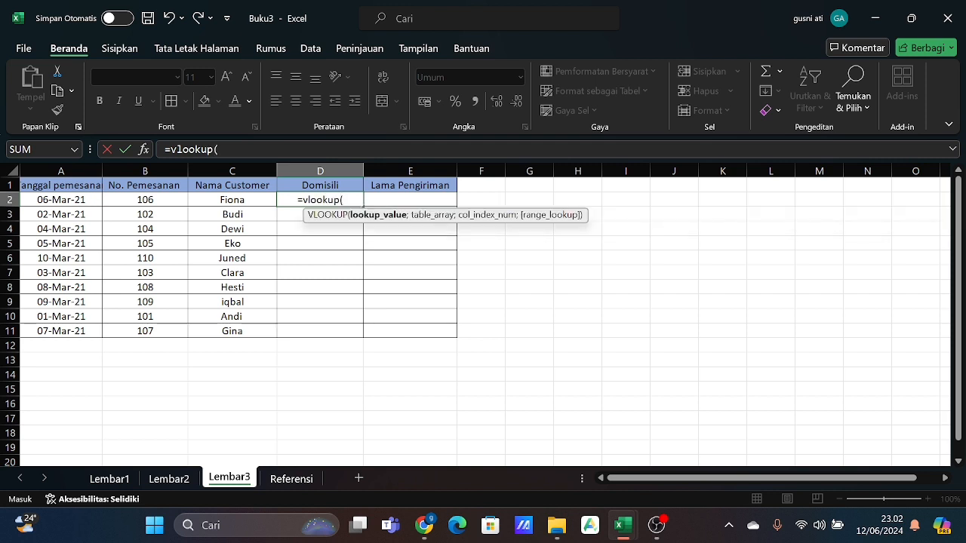
click(165, 196)
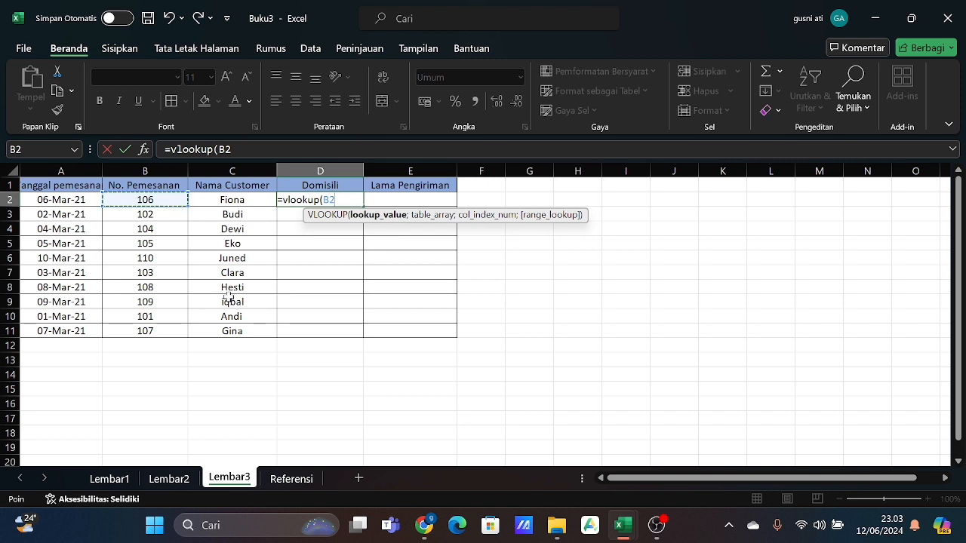
text(;)
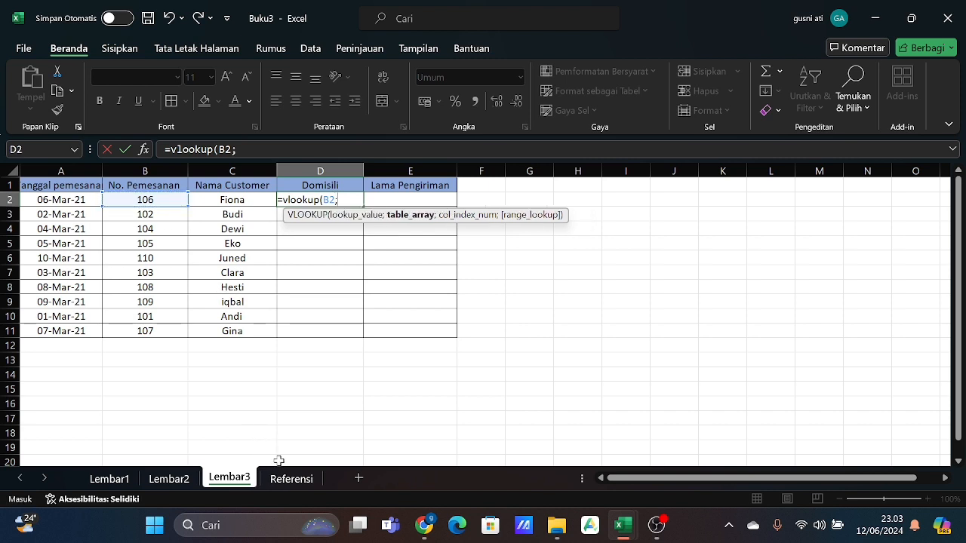
click(285, 479)
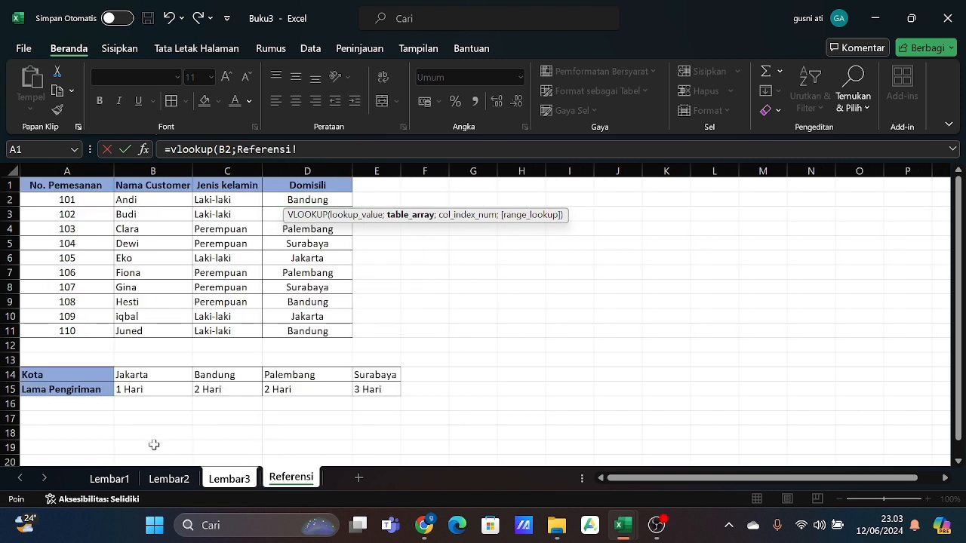
drag(38, 186, 293, 331)
key(F4)
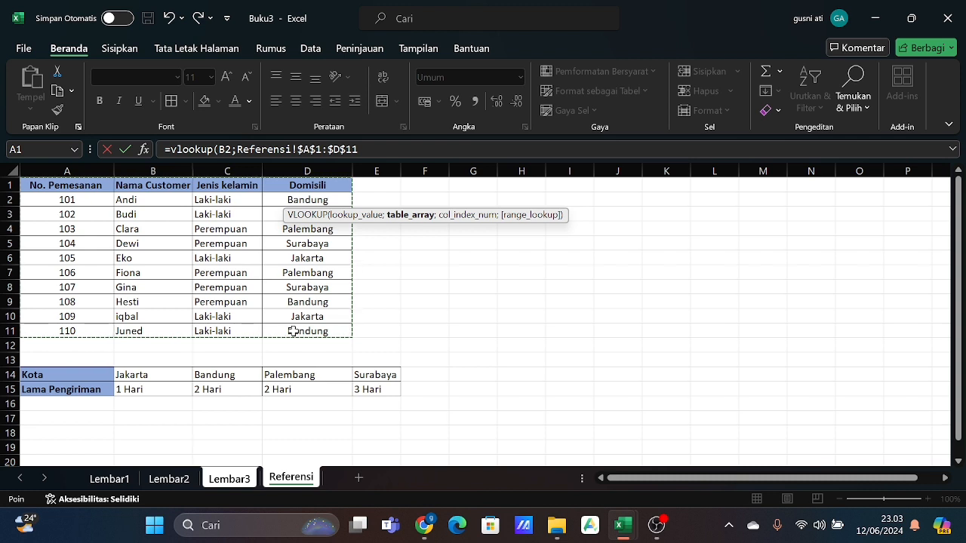
text(;)
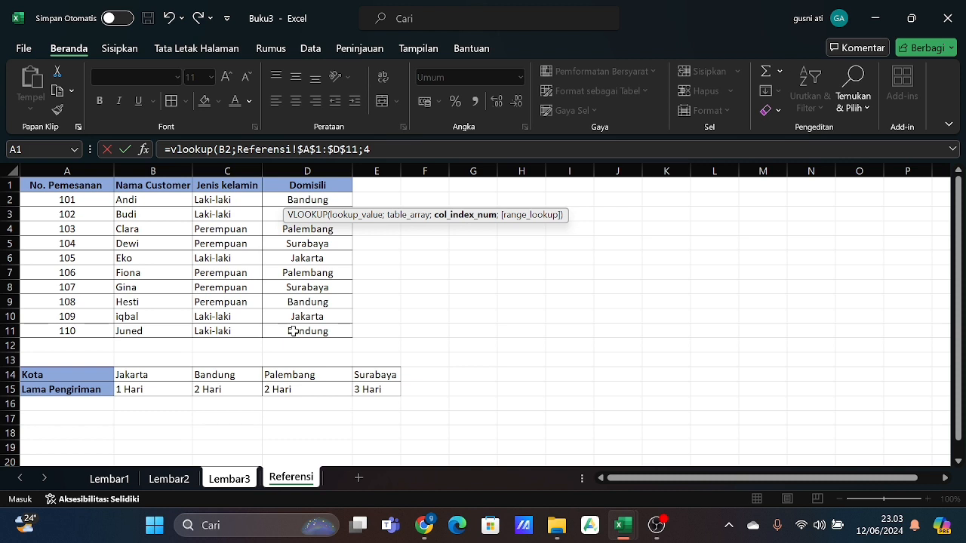
text(4;)
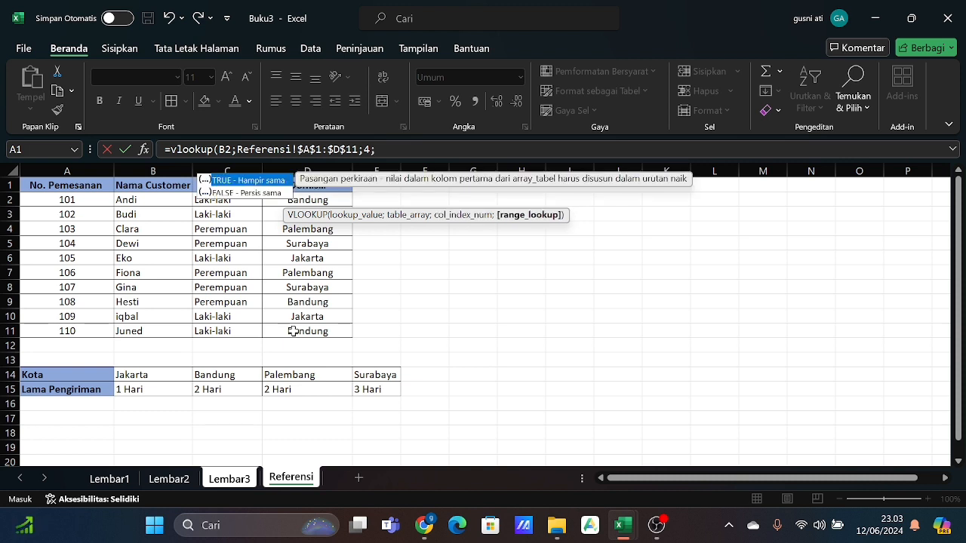
text(0))
key(Return)
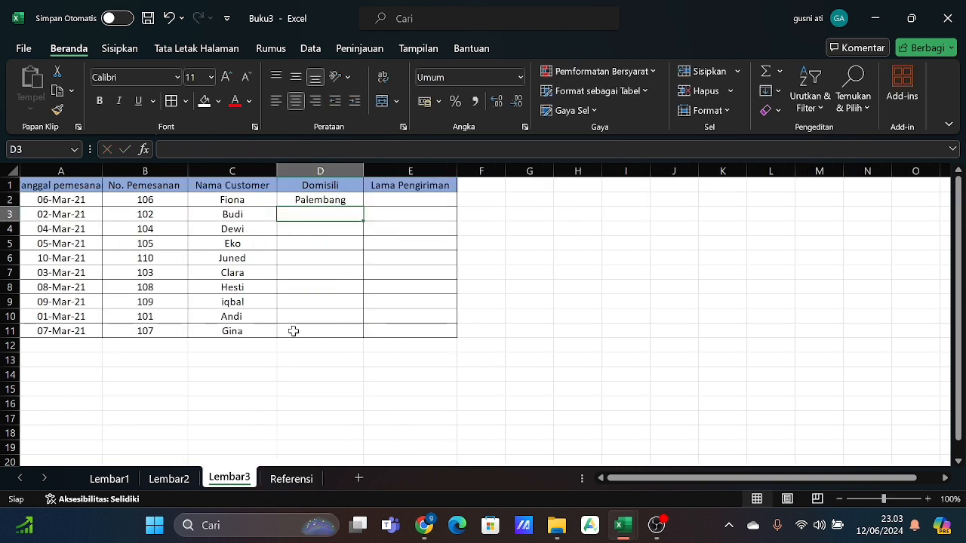
- Fill the Domisili VLOOKUP formula with the locked range from D2 down to D11
click(337, 200)
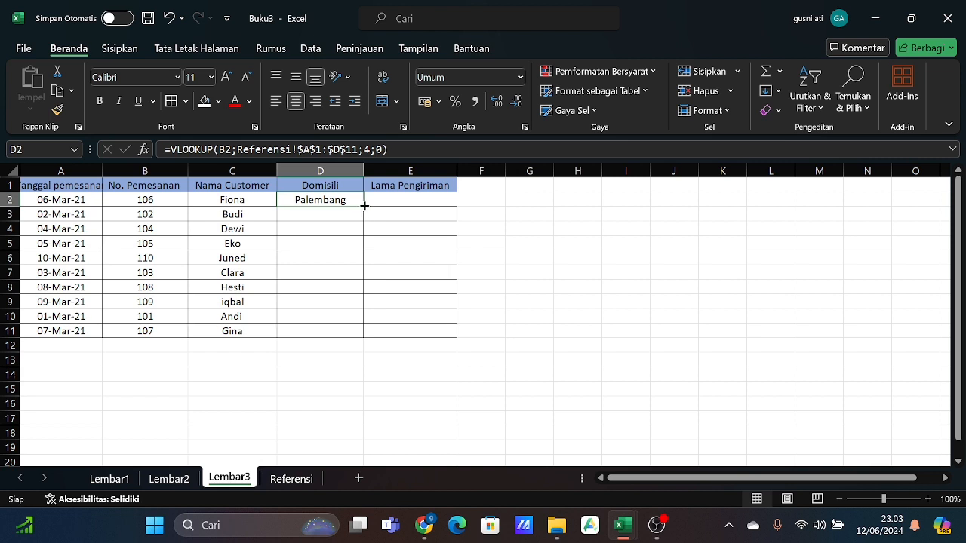
drag(363, 206, 361, 333)
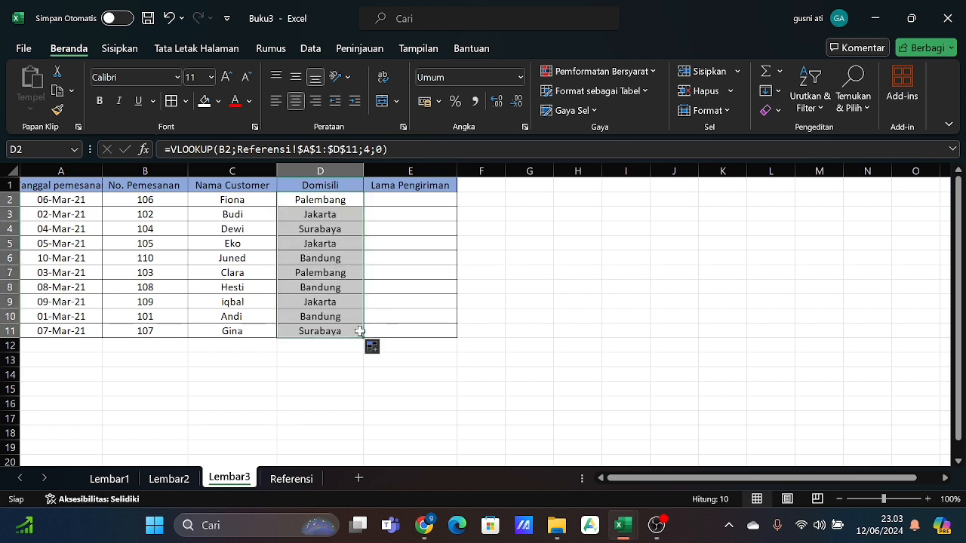
click(340, 344)
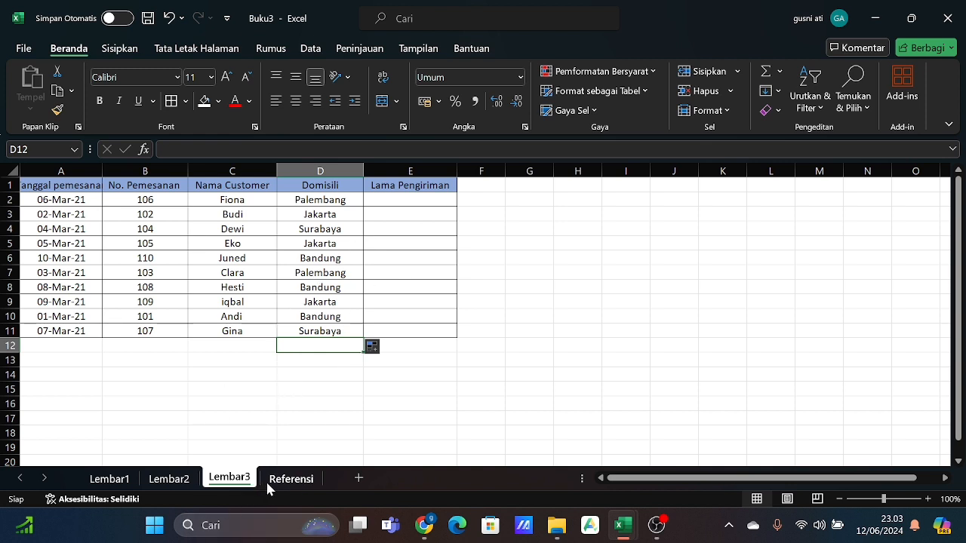
- Enter =HLOOKUP(D2;Referensi!$A$14:$E$15;2;0) in E2 of Lembar3 to look up the Lama Pengiriman by city
click(438, 197)
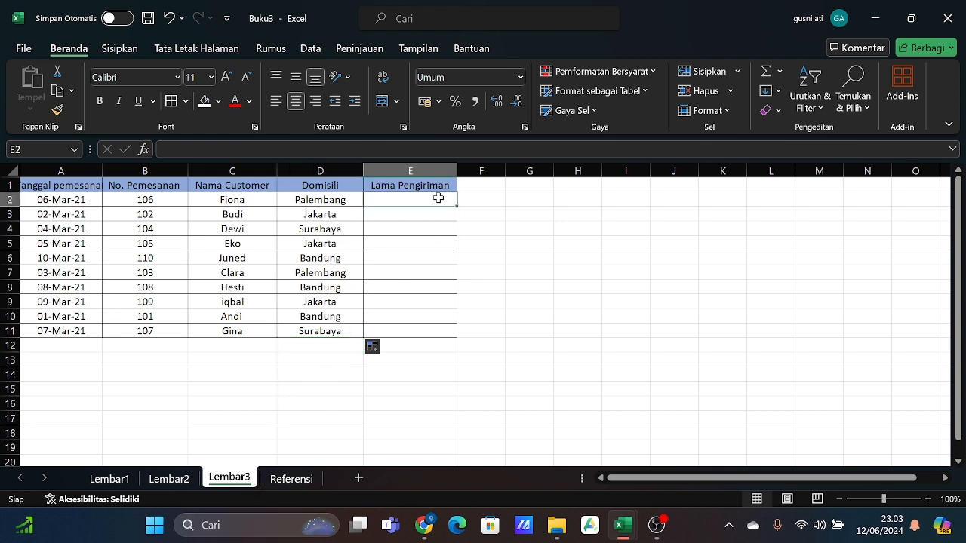
click(312, 482)
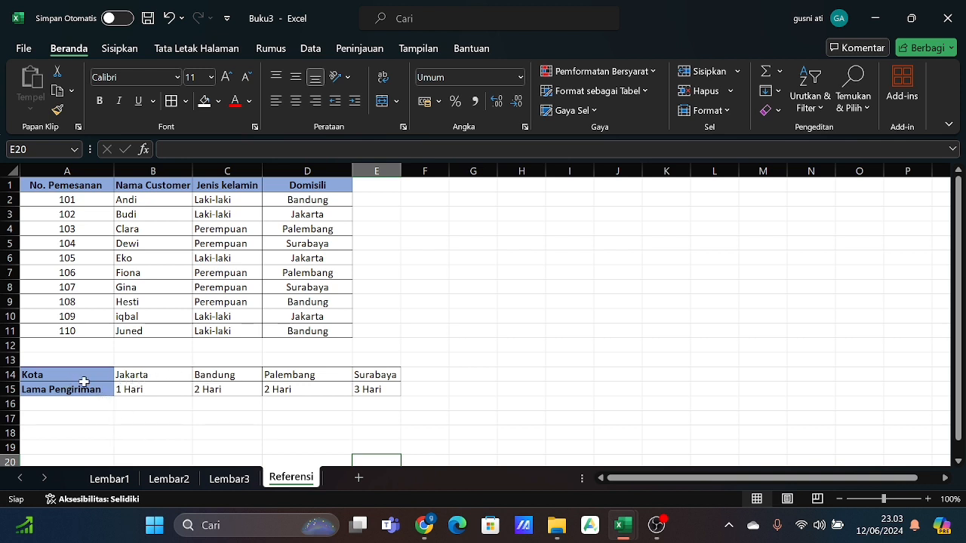
click(232, 478)
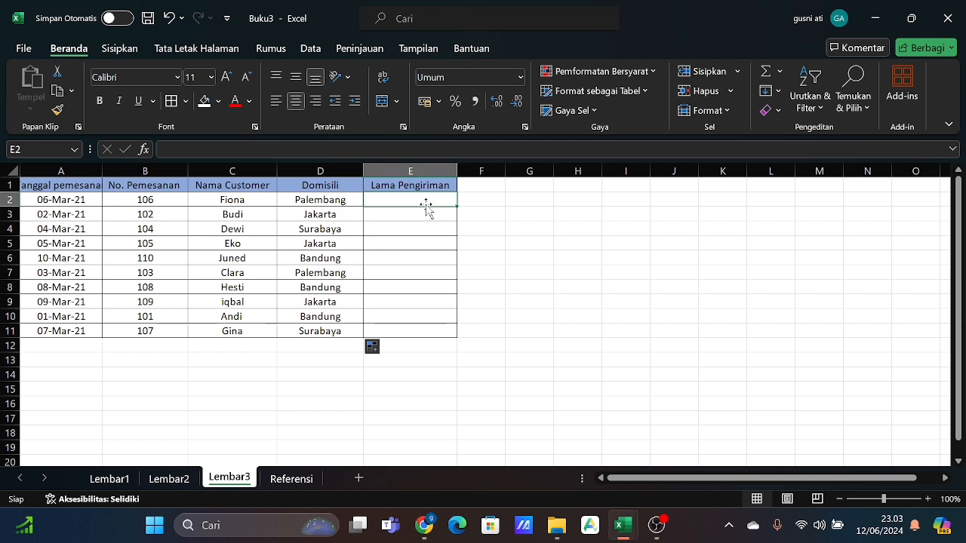
text(=)
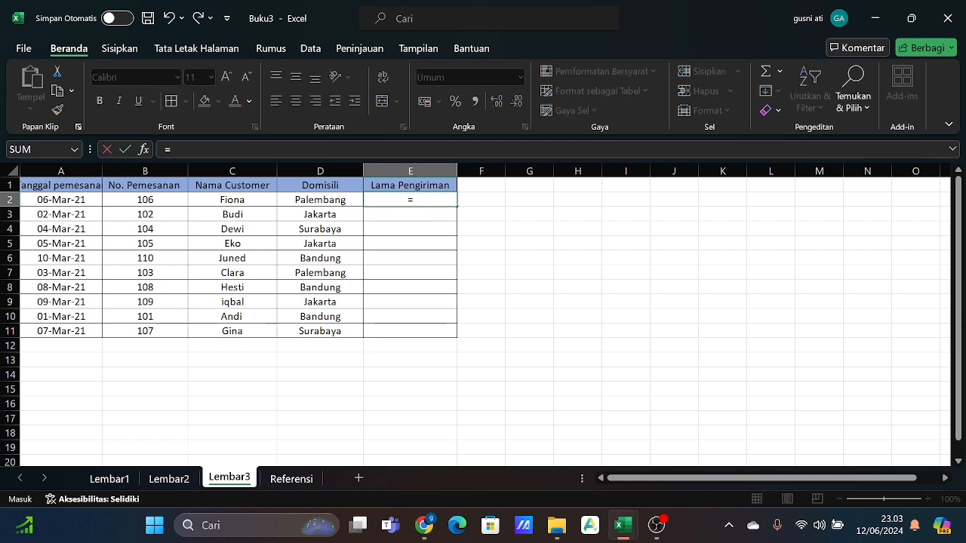
text(hlo)
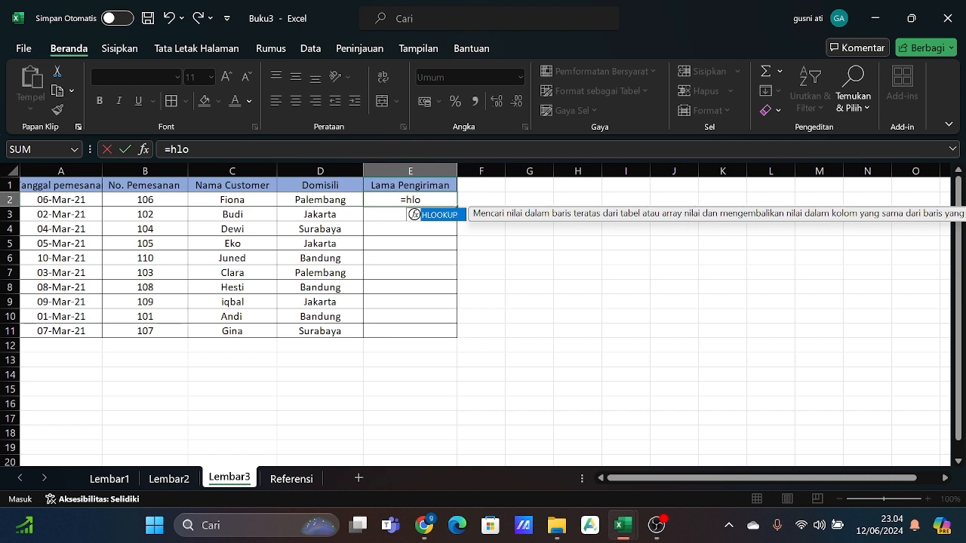
text(okup)
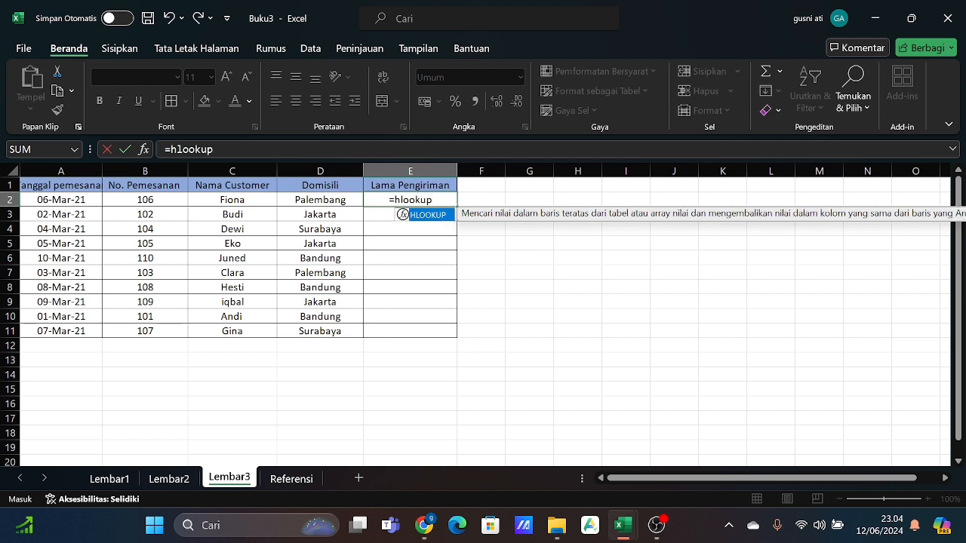
text(()
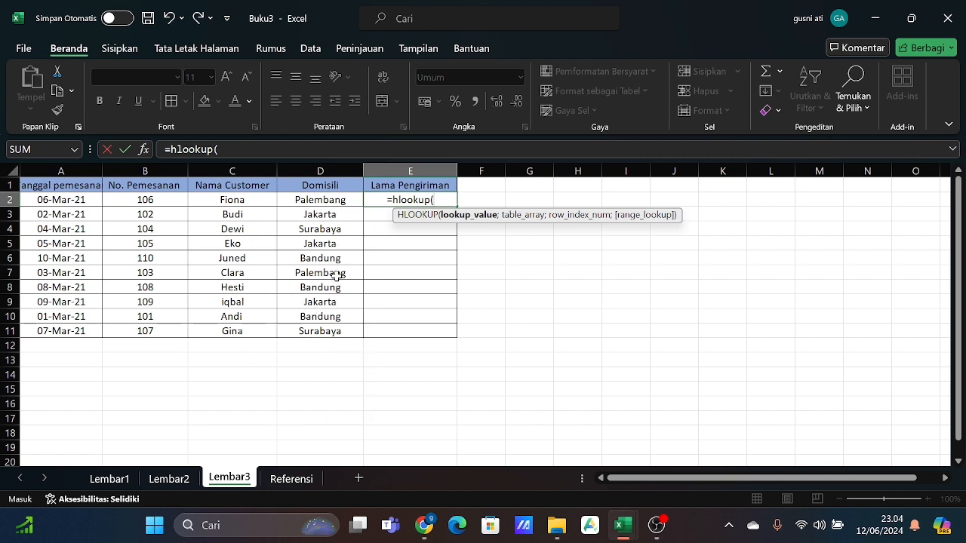
click(305, 203)
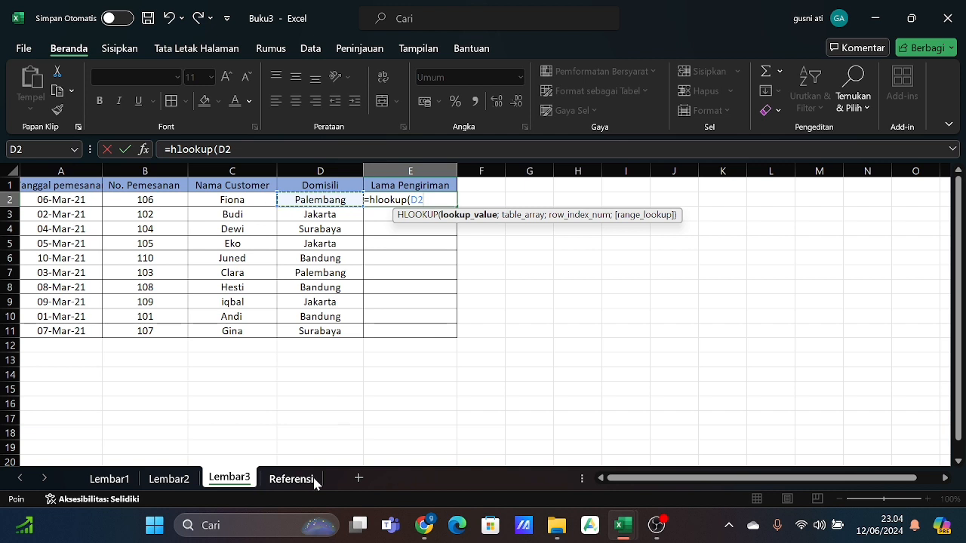
text(;)
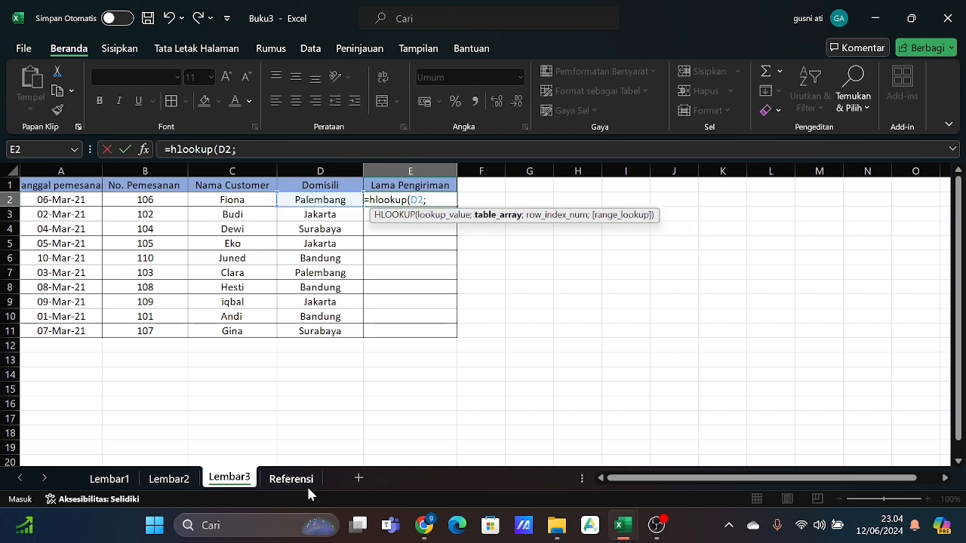
click(308, 480)
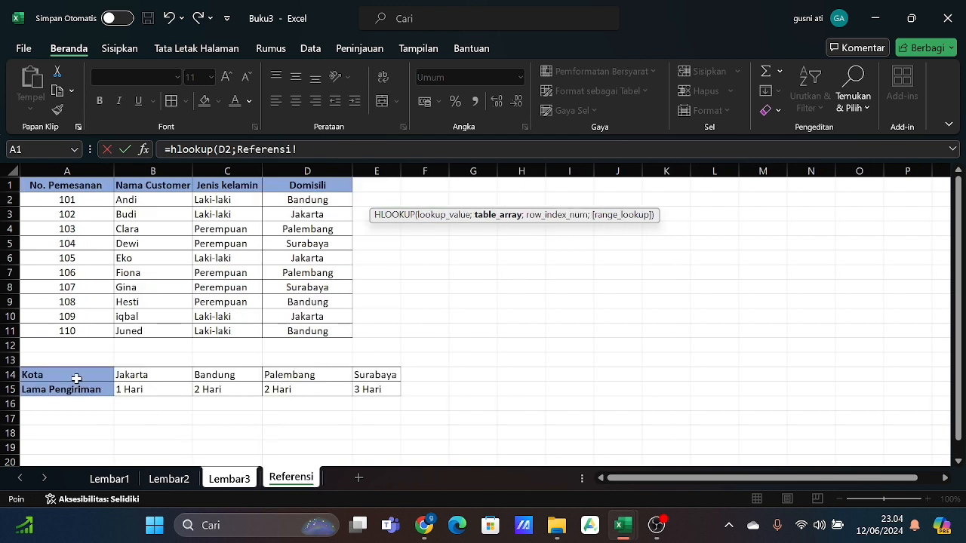
drag(76, 378, 366, 387)
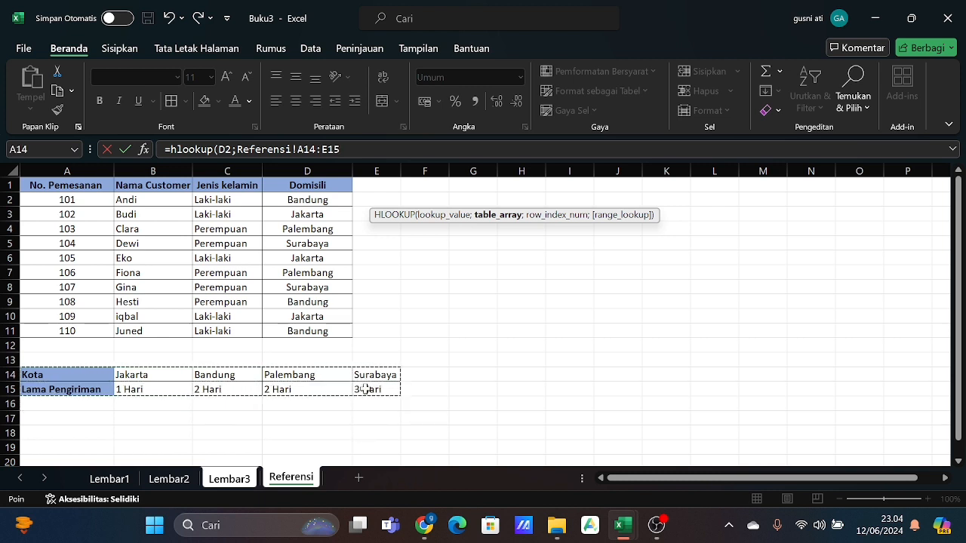
key(F4)
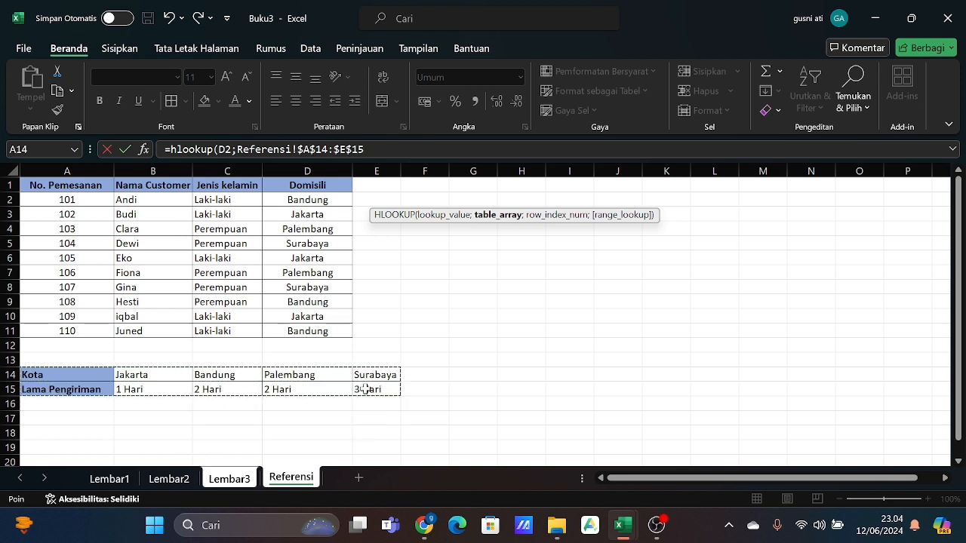
text(;)
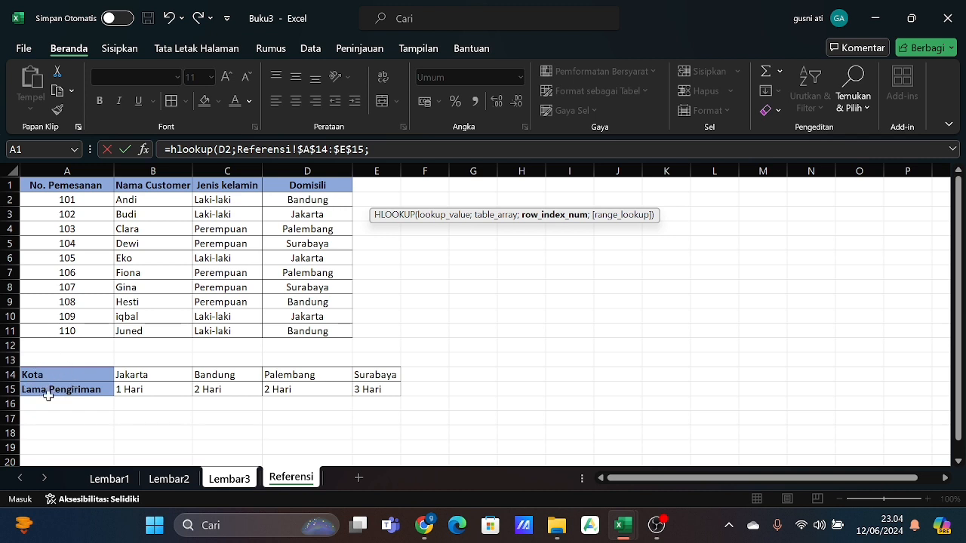
text(2;)
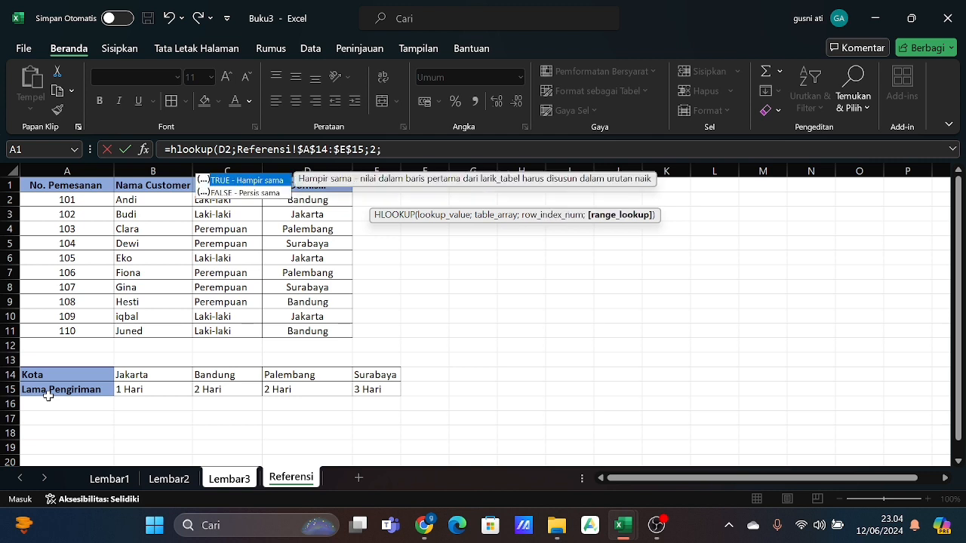
text(0))
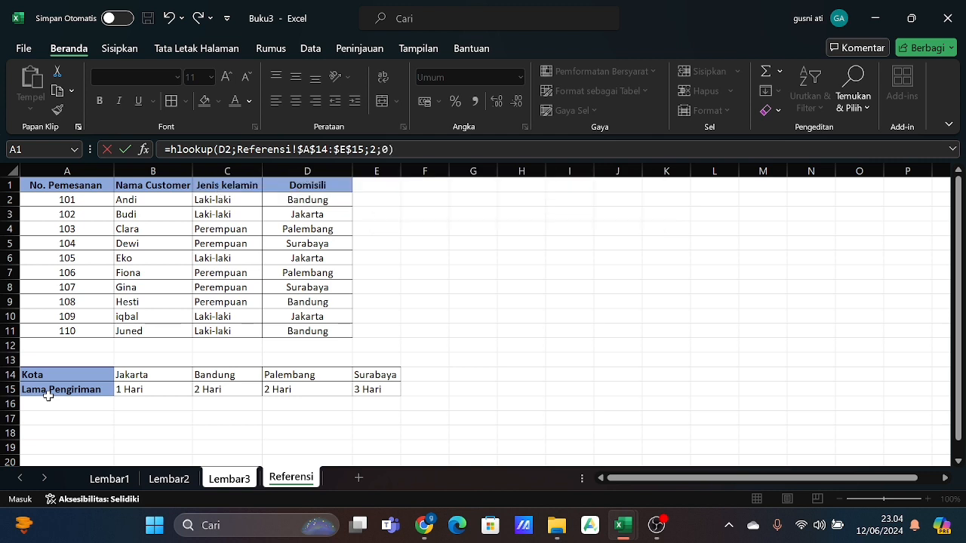
key(Return)
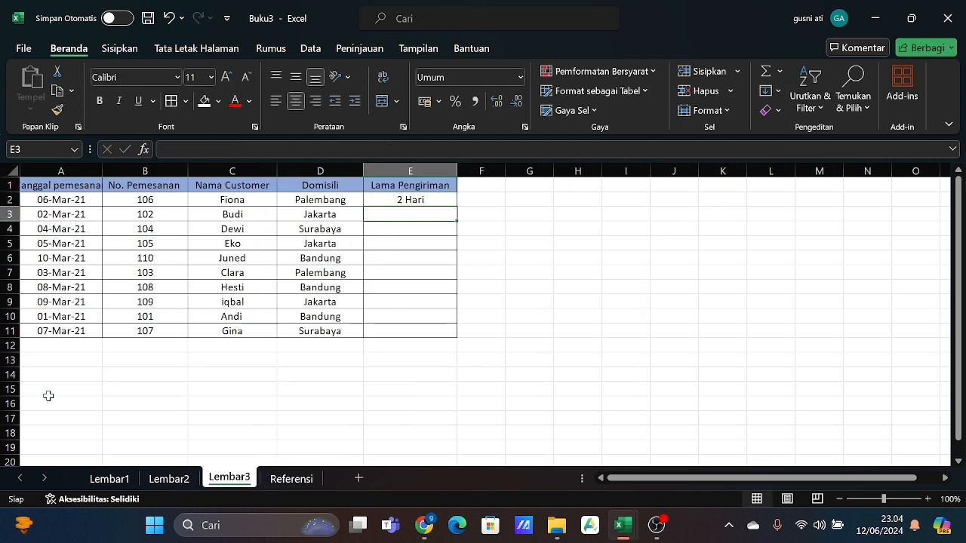
- Fill the Lama Pengiriman HLOOKUP formula from E2 down to E11 for the remaining orders
click(425, 201)
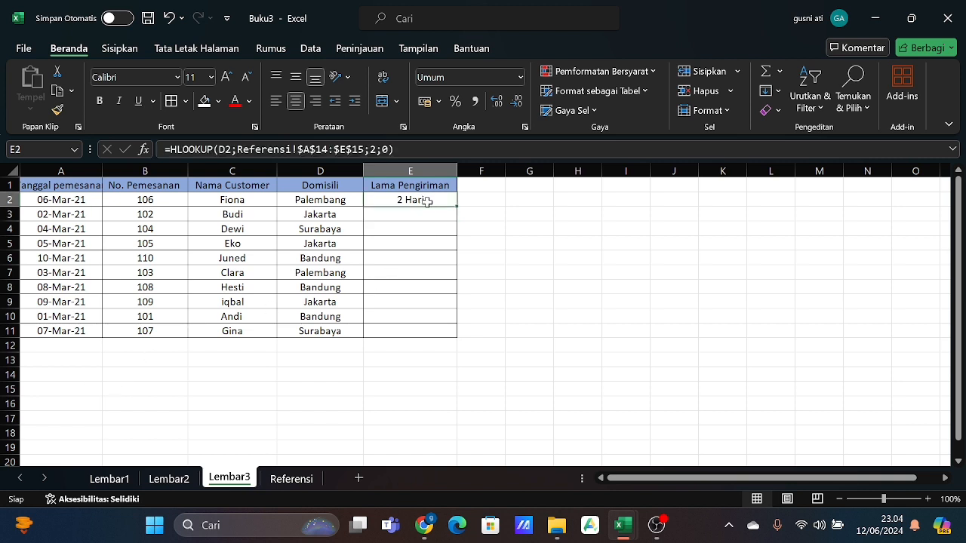
drag(456, 206, 457, 334)
click(528, 310)
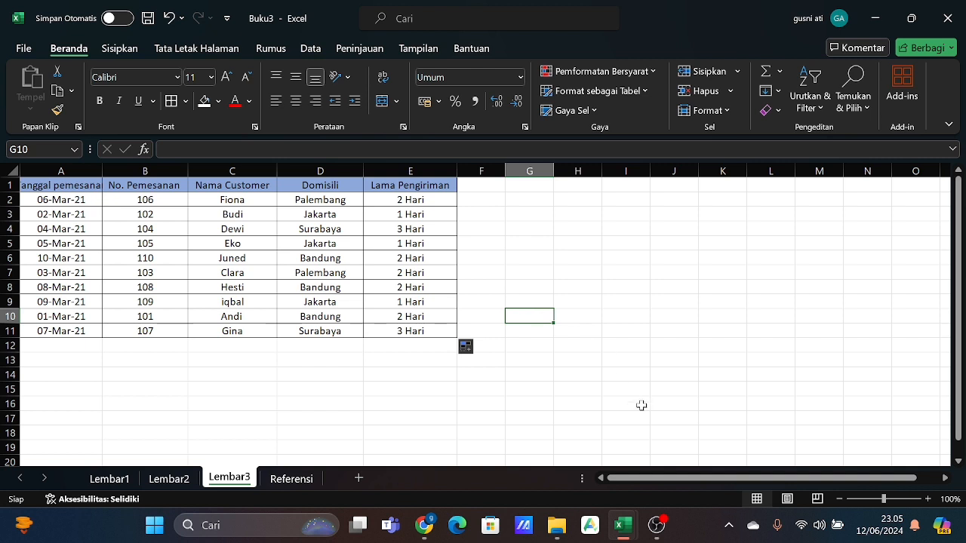
click(709, 445)
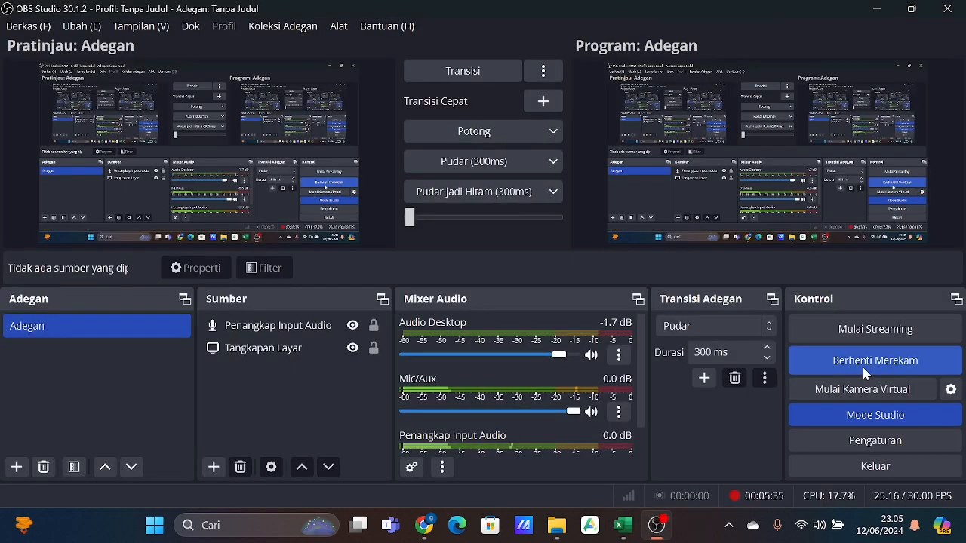